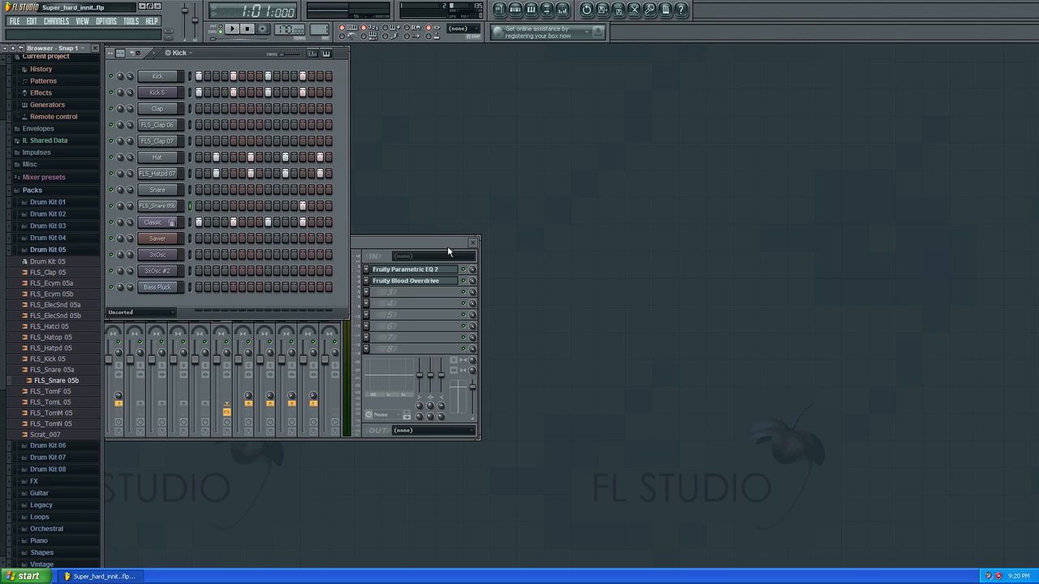
Close the mixer and move the step sequencer out toward the middle of the workspace
click(473, 242)
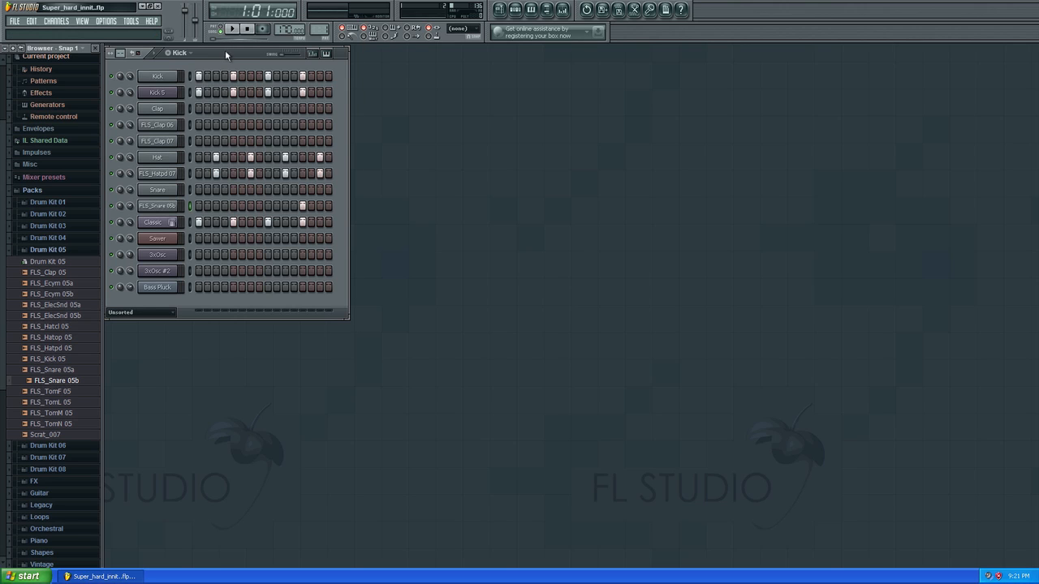
mouse_move(225, 49)
mouse_down()
mouse_move(212, 40)
mouse_move(226, 52)
mouse_up()
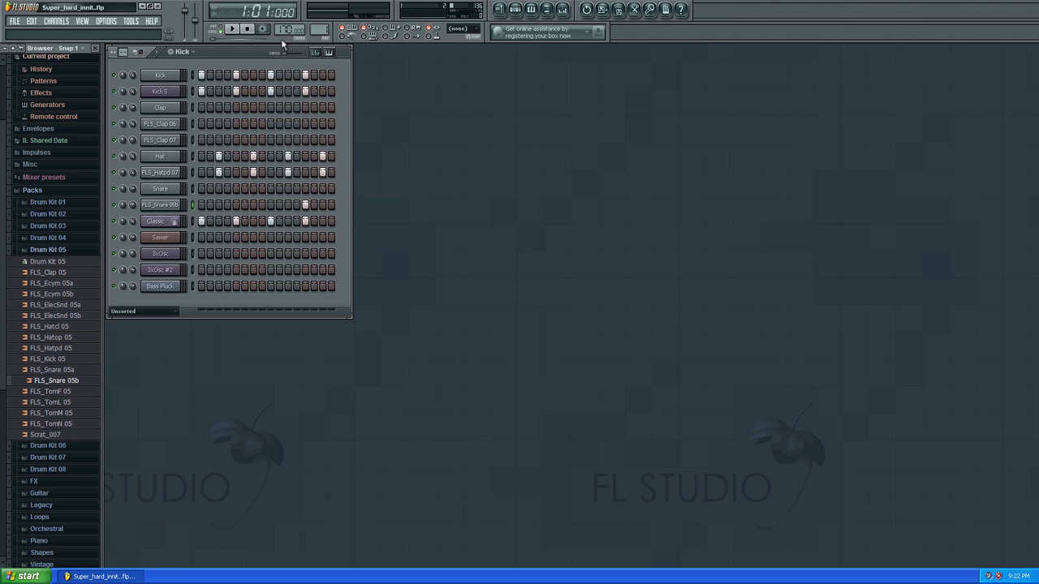
drag(245, 50, 247, 53)
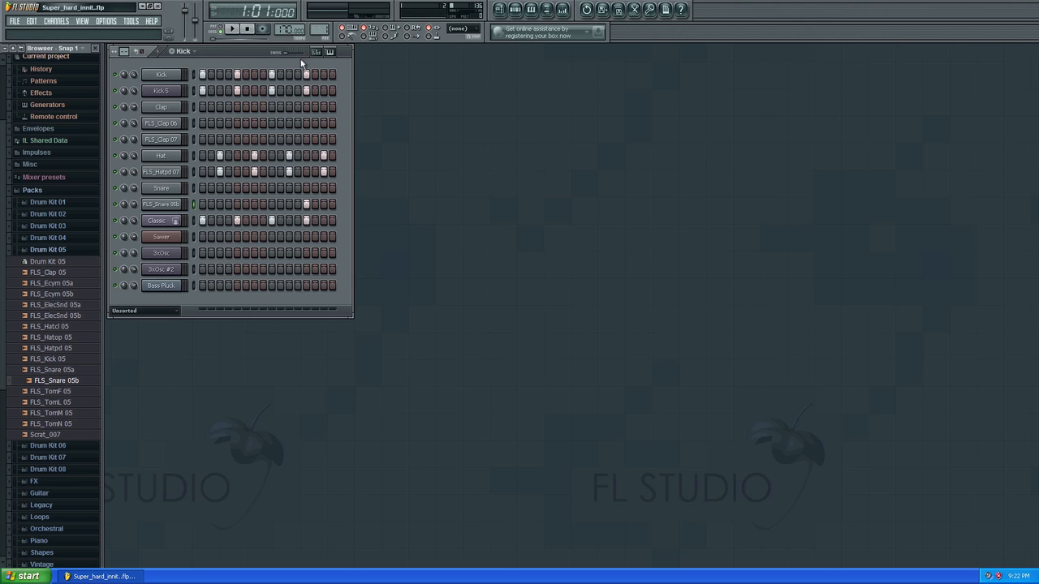
drag(251, 55, 313, 73)
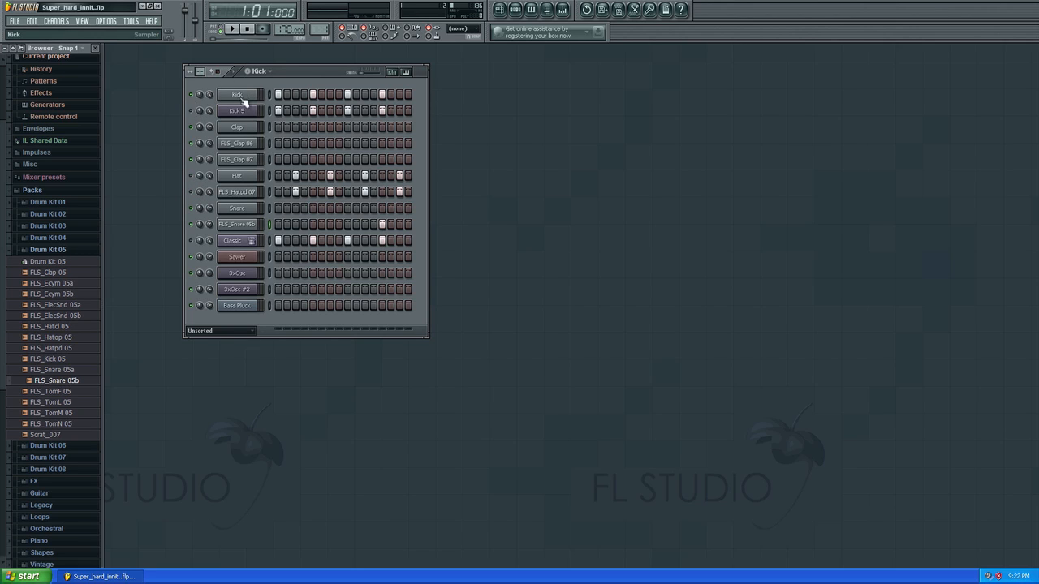
Audition the Kick and Kick 5 channels one at a time in the Kick pattern, stopping playback after each
click(231, 30)
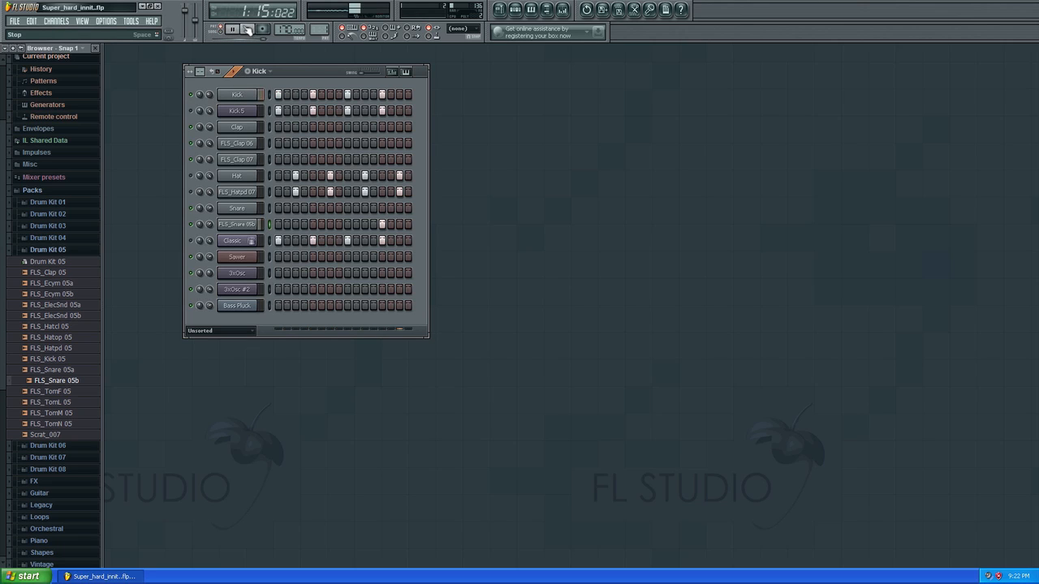
click(248, 29)
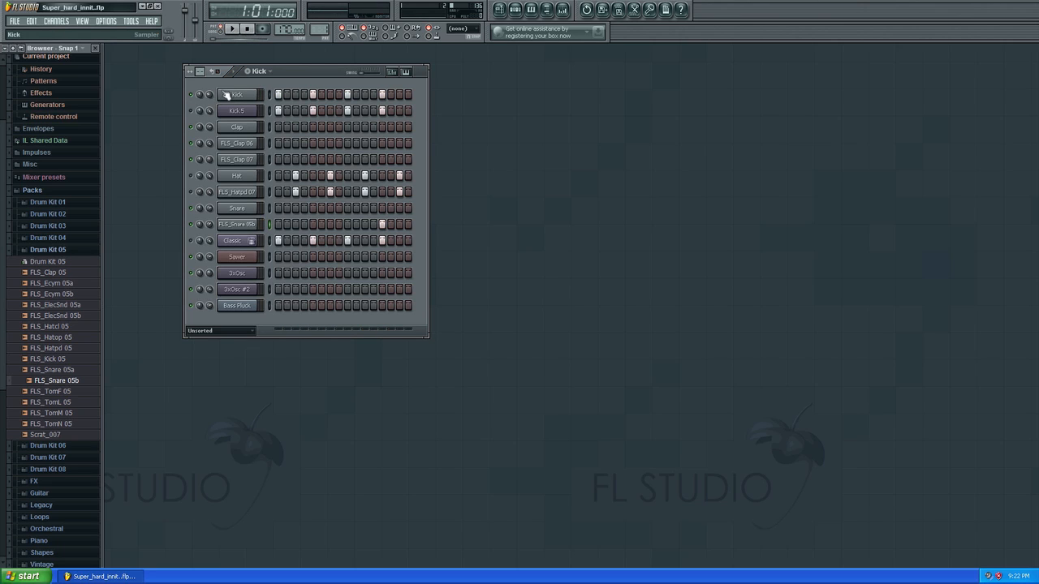
click(231, 29)
click(249, 30)
click(240, 29)
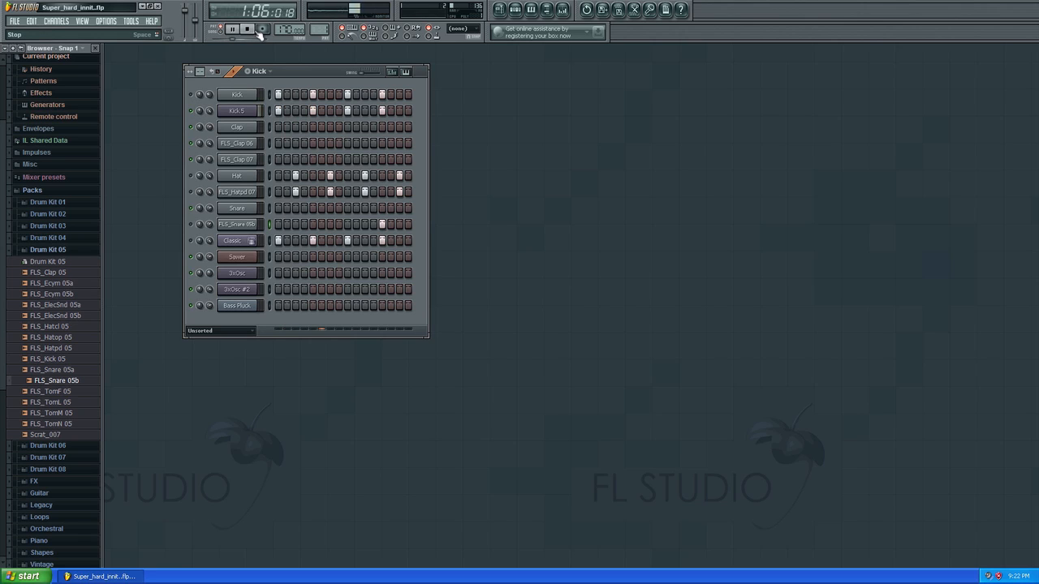
click(249, 30)
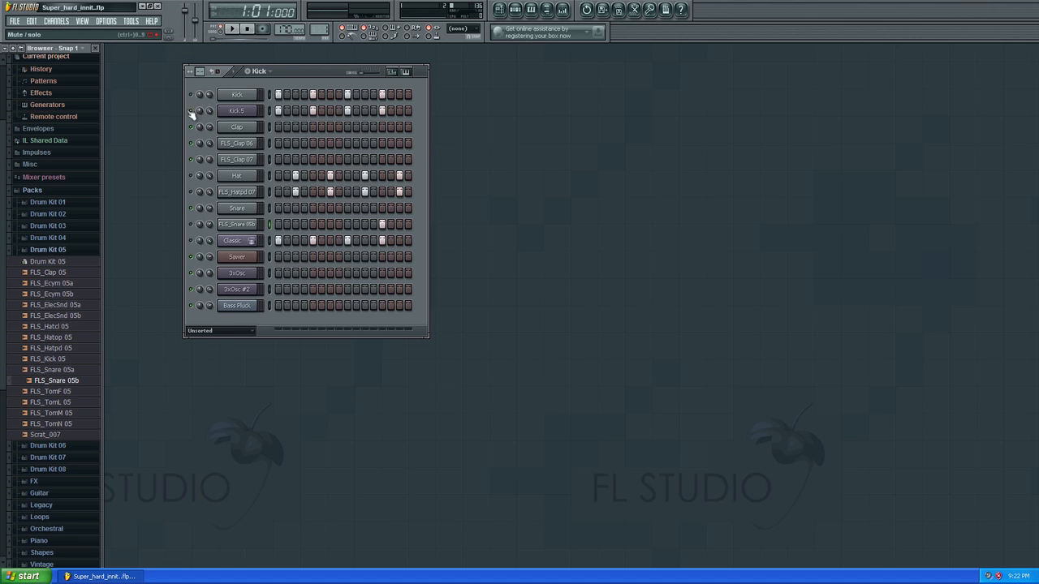
Examine the Kick 5 channel settings and the Fruity Peak Controller on its mixer insert, closing the windows when done
click(237, 112)
key(F9)
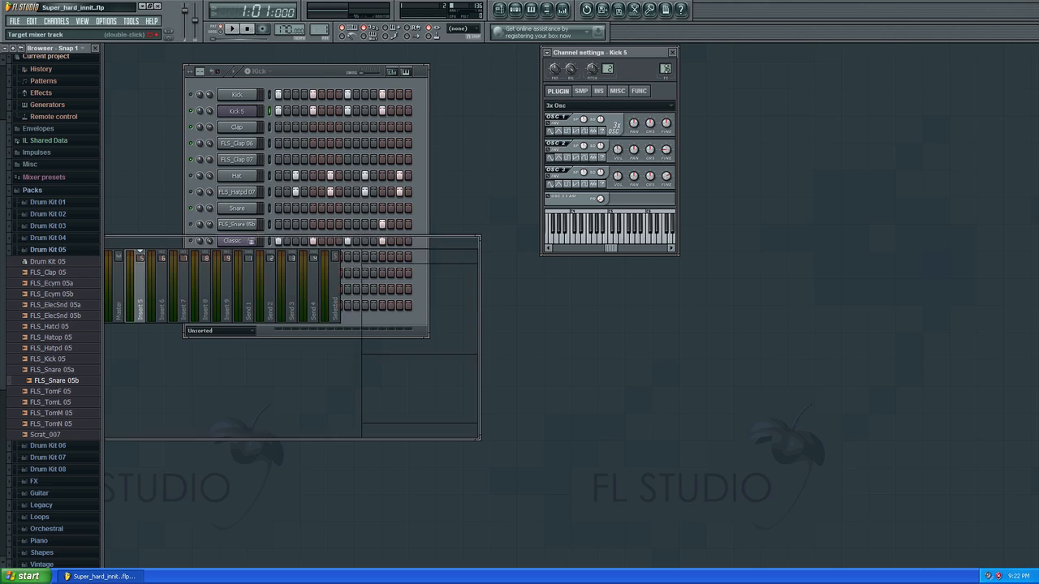
click(431, 270)
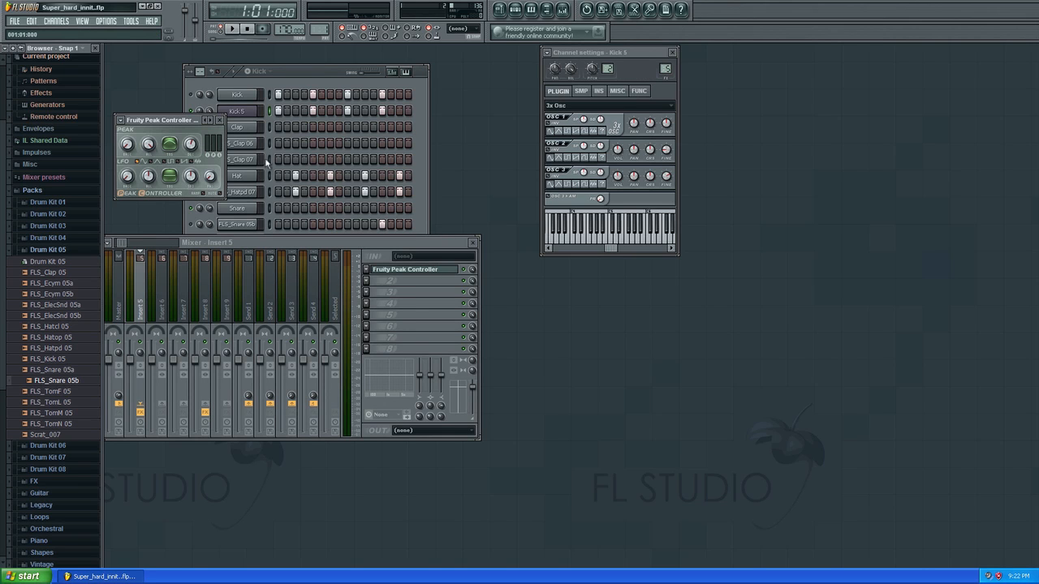
click(219, 119)
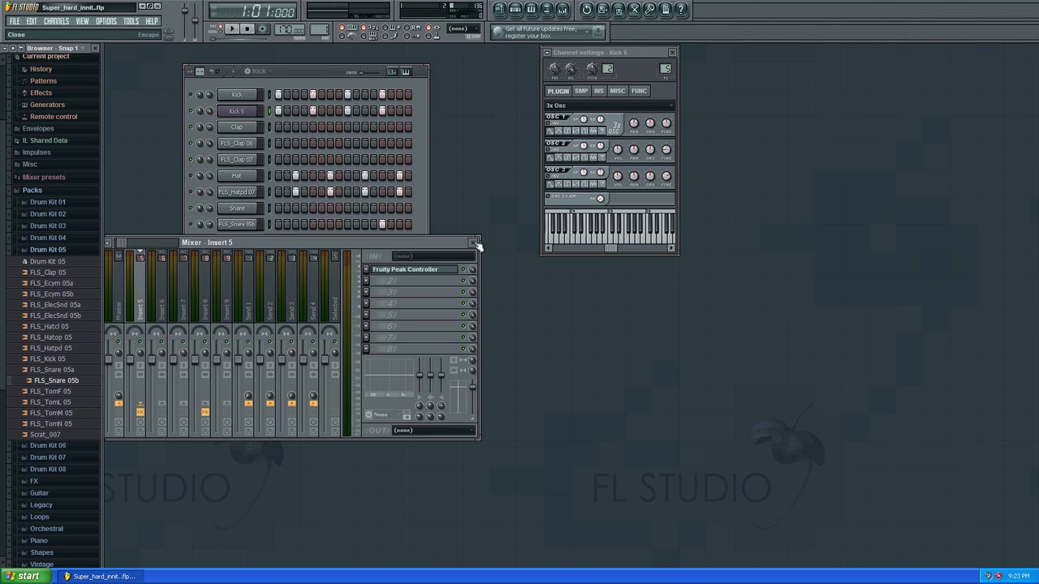
click(474, 243)
click(673, 52)
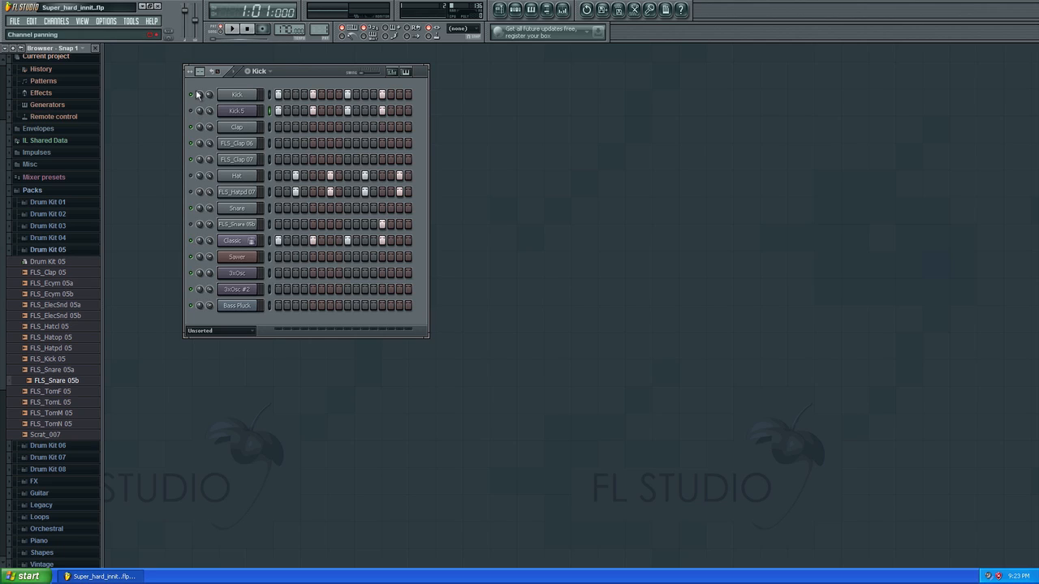
Audition the Classic channel alone, followed by playback with the kick, hat and snare channels unmuted
click(232, 30)
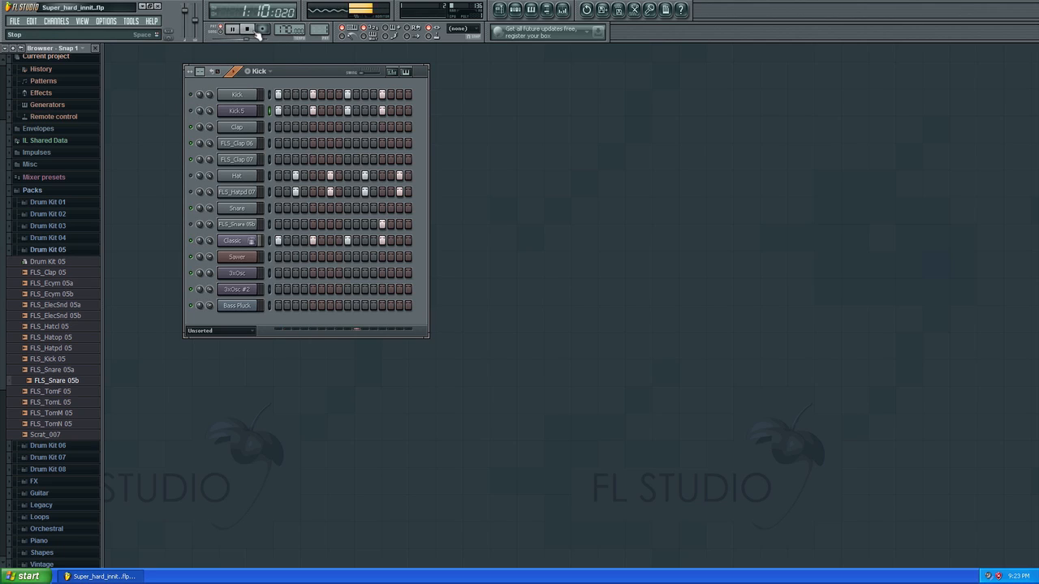
key(space)
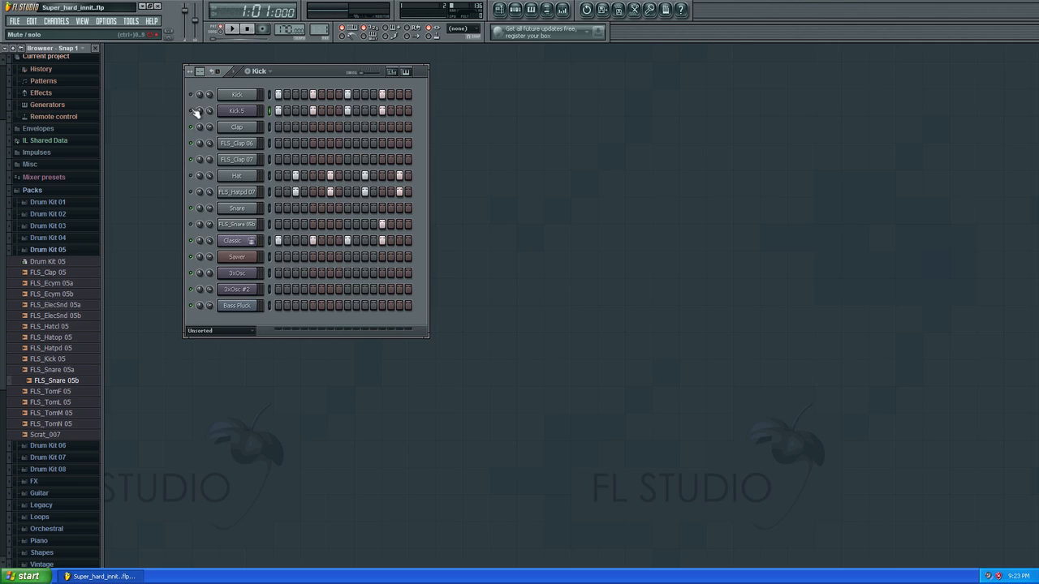
click(232, 29)
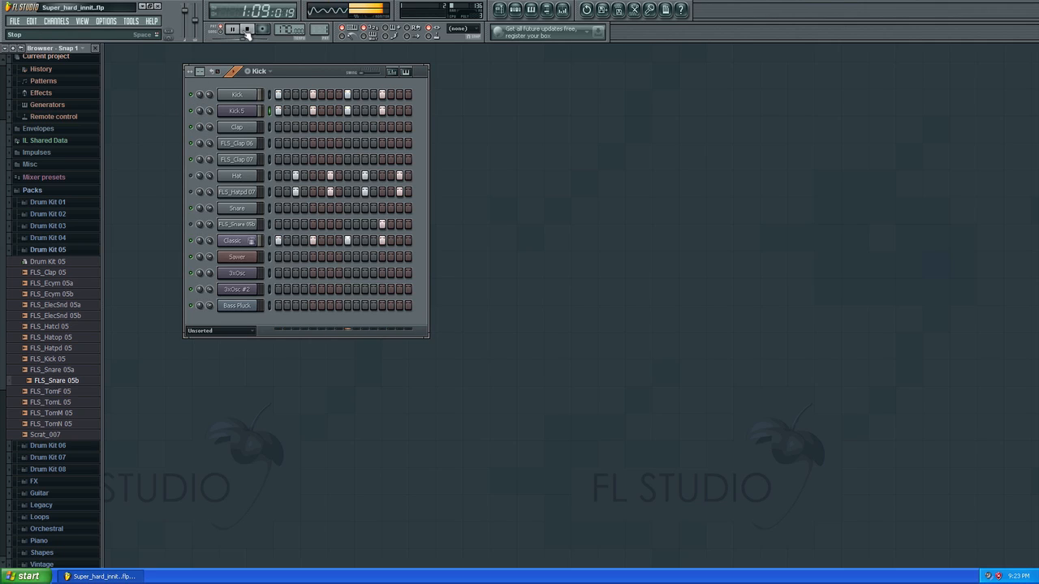
click(248, 29)
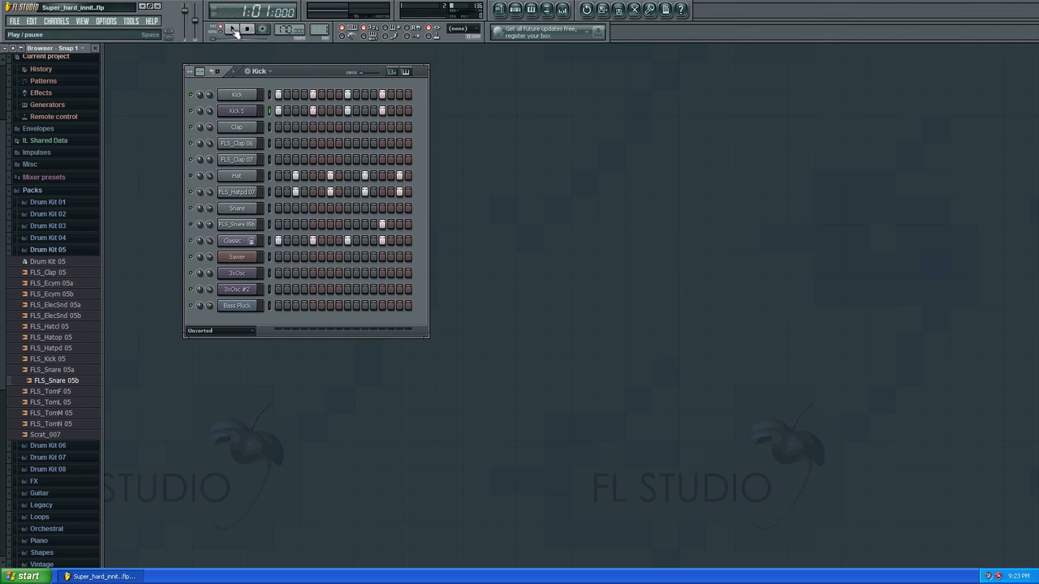
click(233, 30)
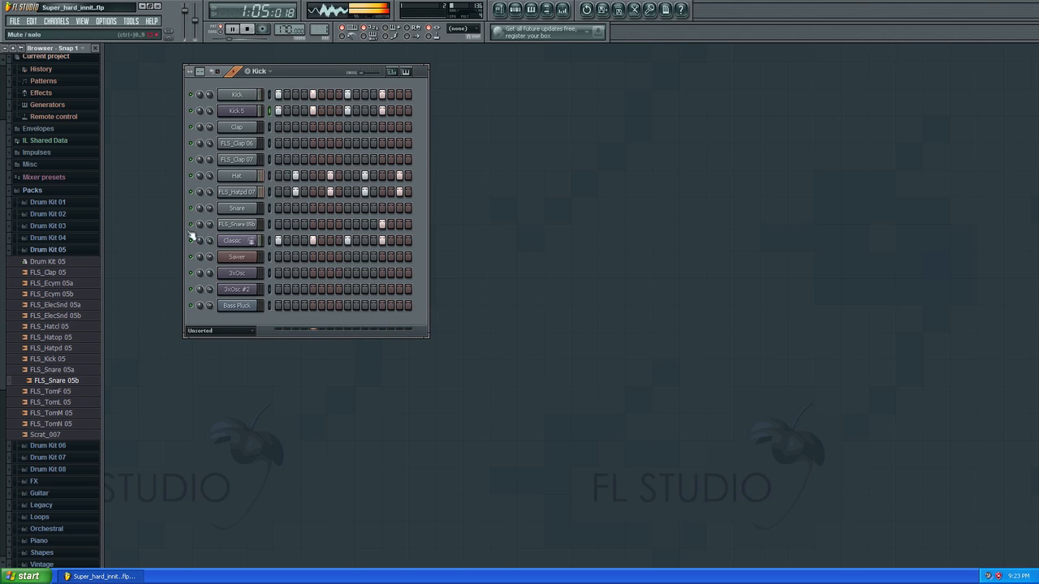
Examine the FLS_Snare 05b channel settings and the Fruity Blood Overdrive on its mixer insert, stopping playback and closing the windows when done
click(237, 225)
double_click(665, 68)
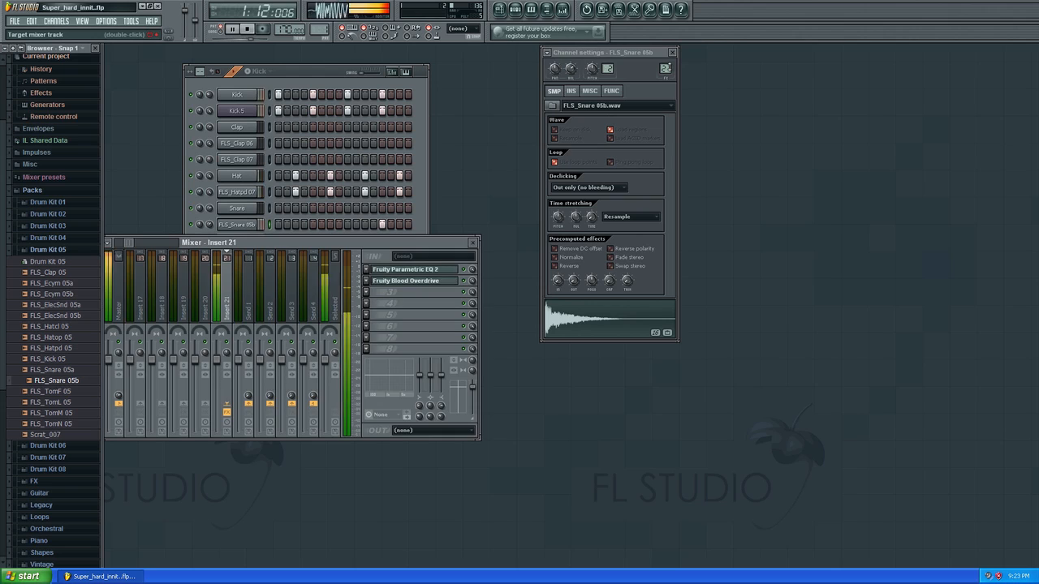
click(436, 283)
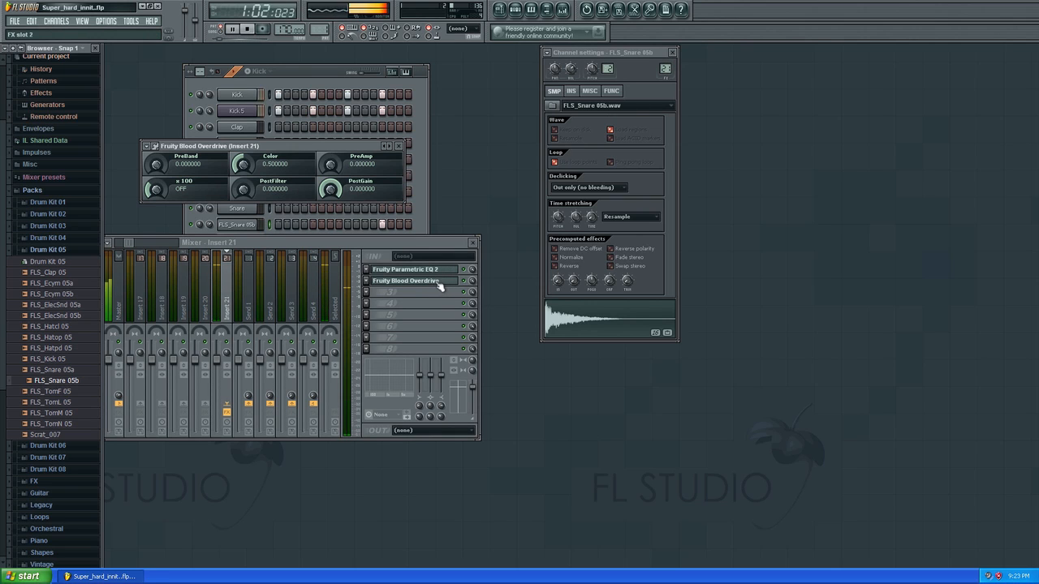
click(397, 146)
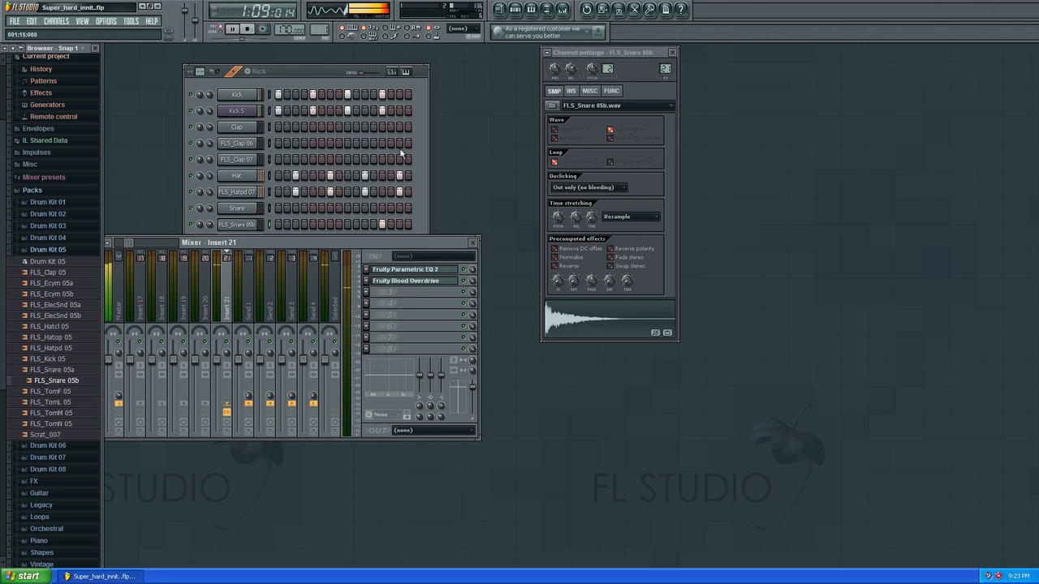
click(246, 31)
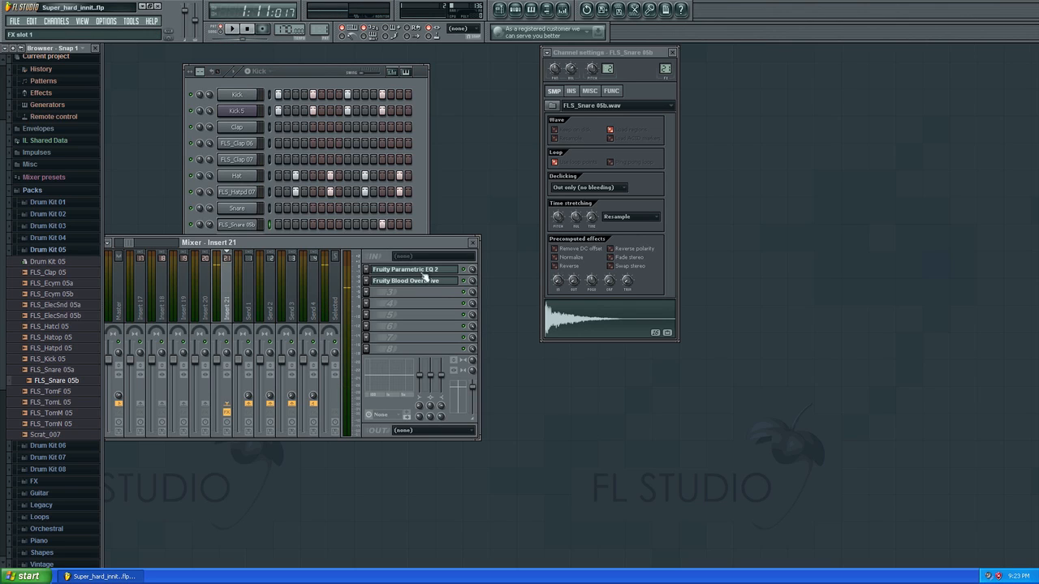
click(473, 242)
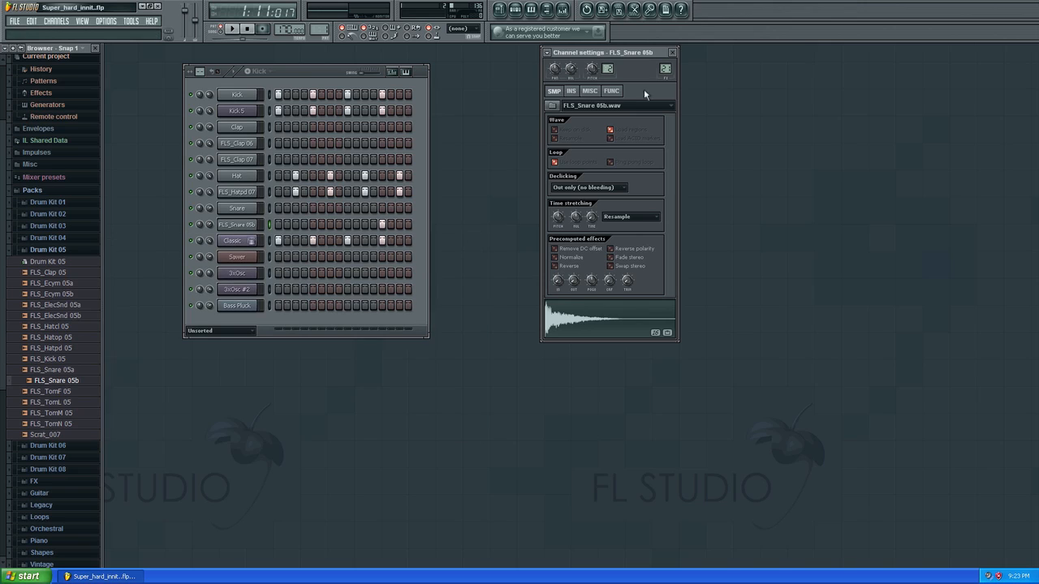
click(673, 53)
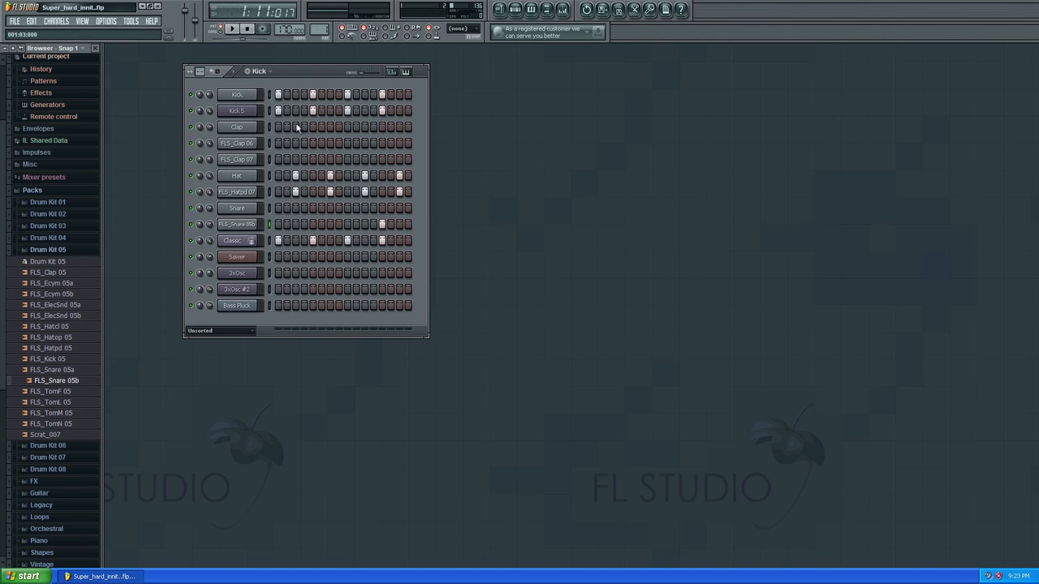
Open the playlist and play the Kick w/ clap pattern in the step sequencer
click(499, 9)
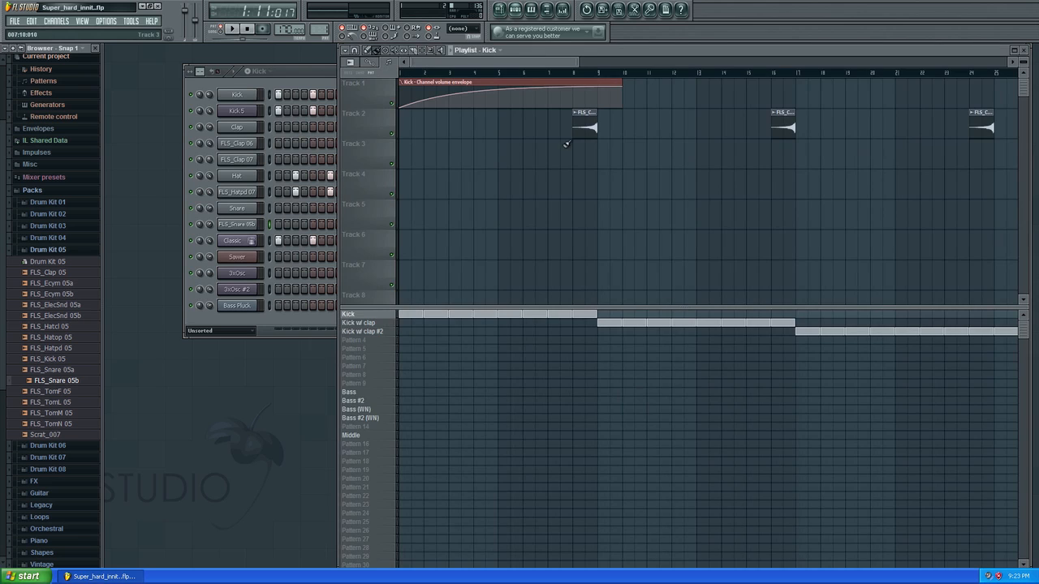
drag(578, 61, 836, 61)
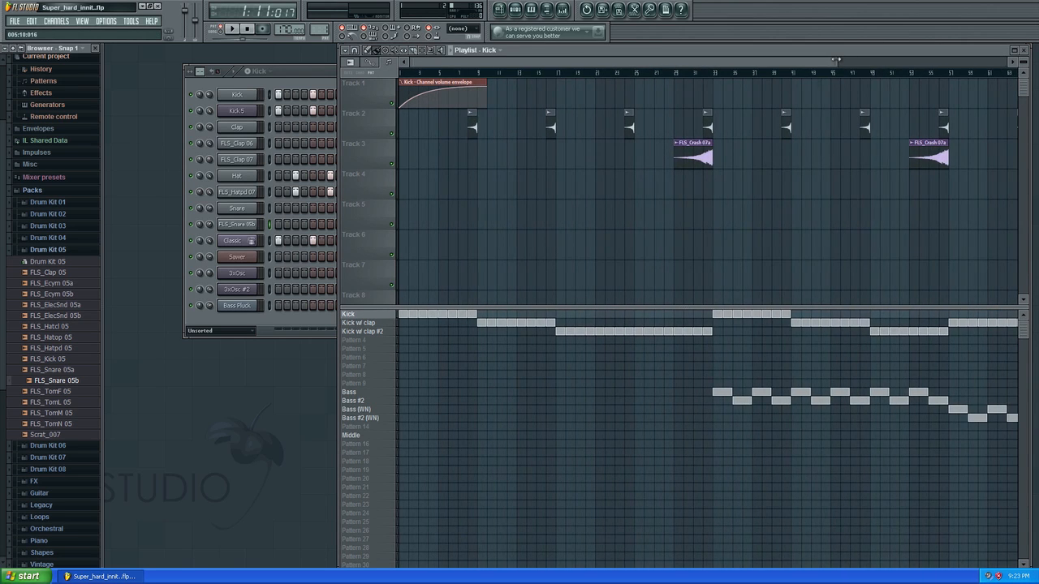
click(386, 323)
click(311, 74)
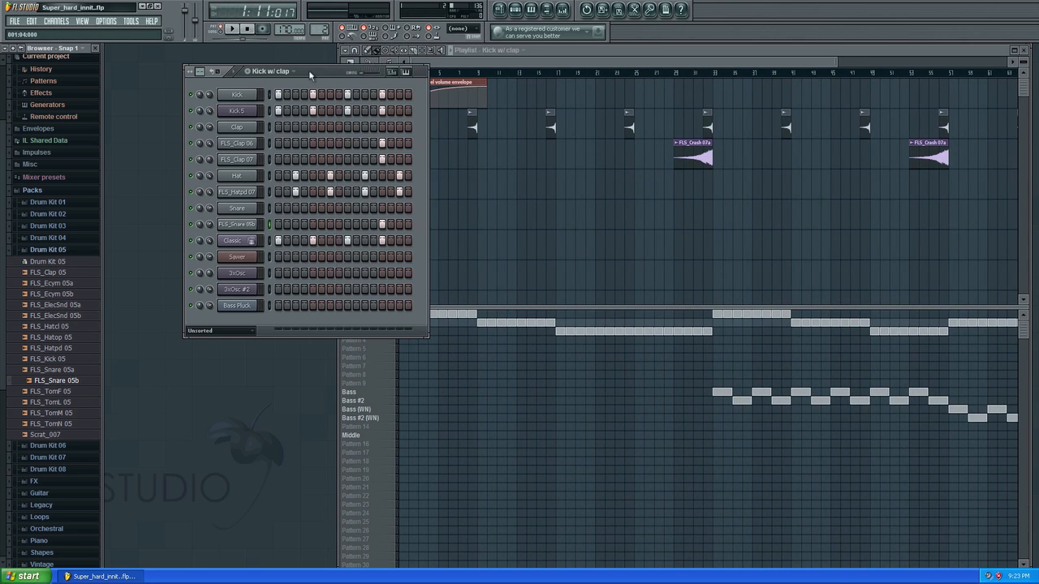
click(232, 29)
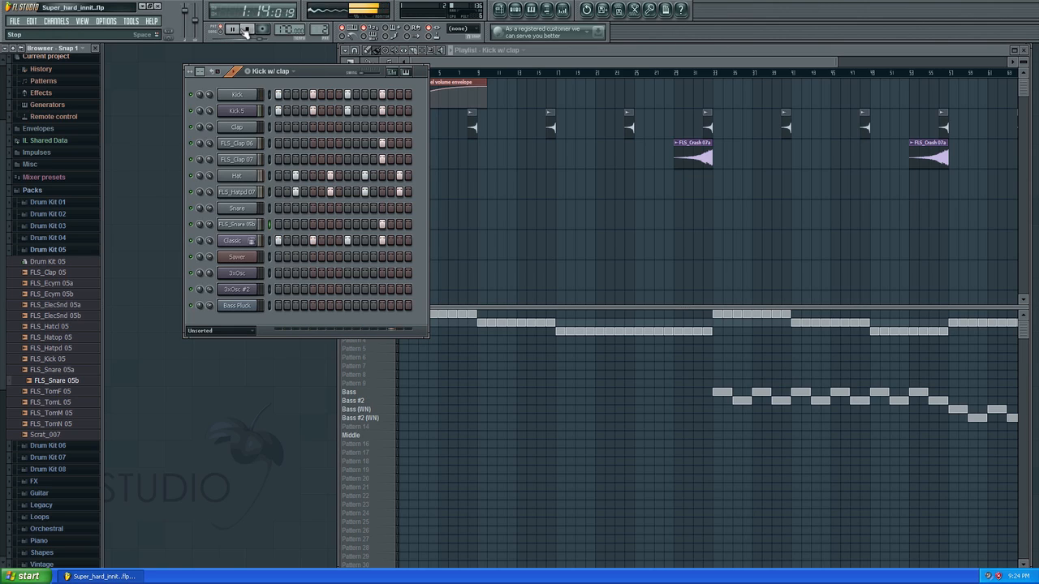
click(249, 30)
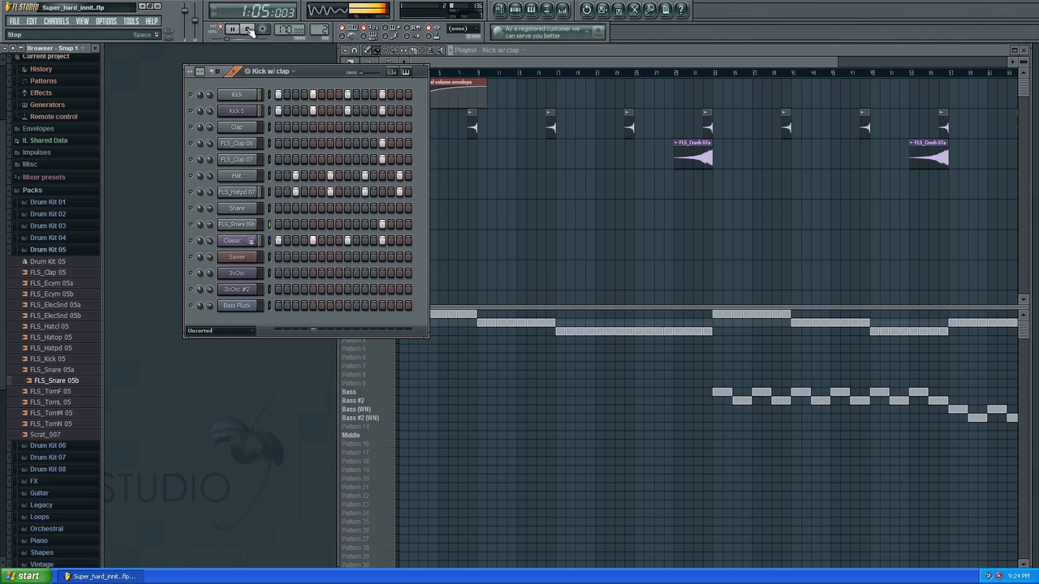
Select the Kick w/ clap #2 pattern and play it in the step sequencer
click(398, 353)
click(393, 333)
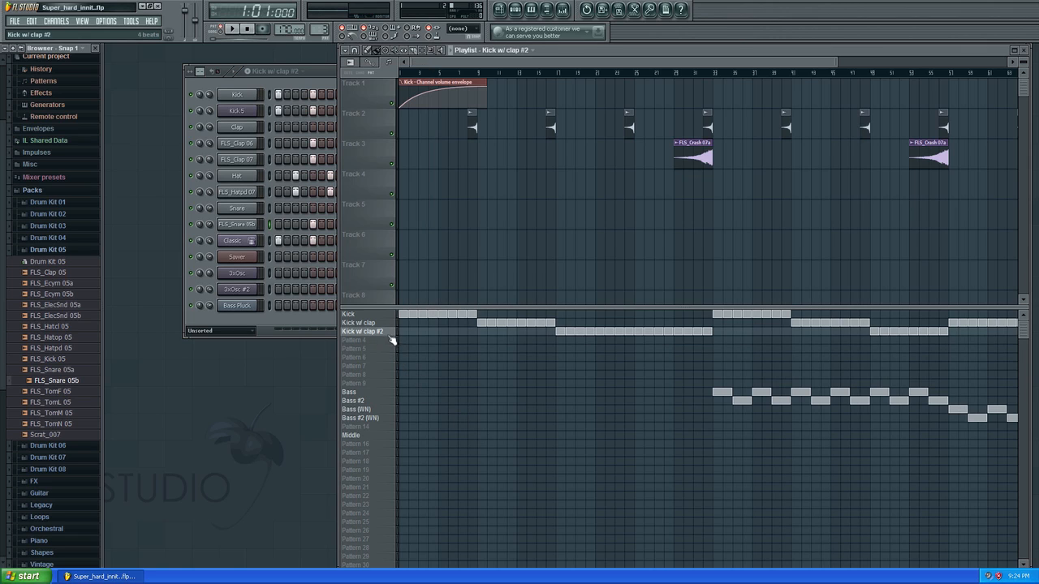
click(314, 73)
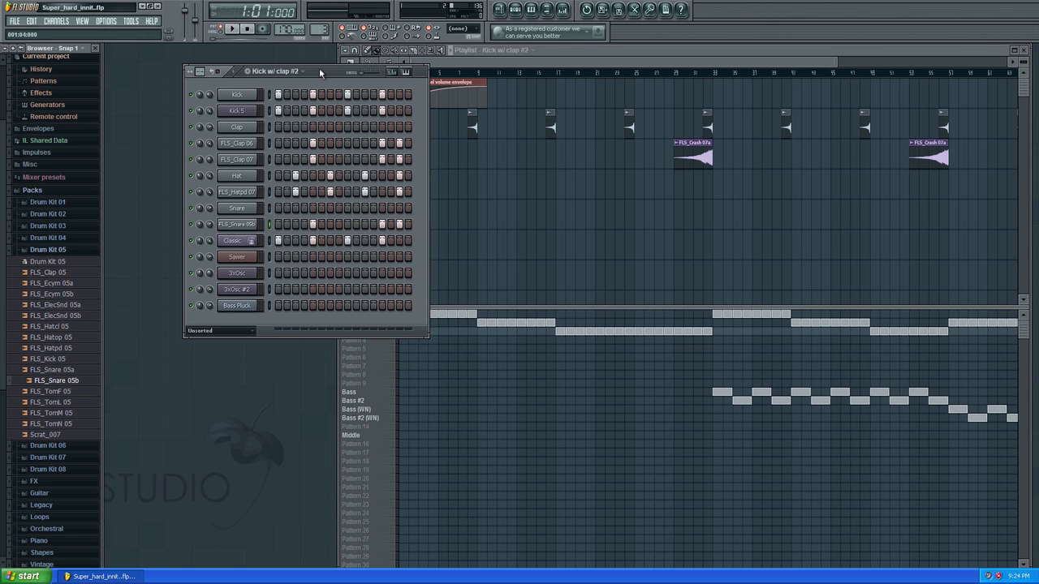
click(234, 30)
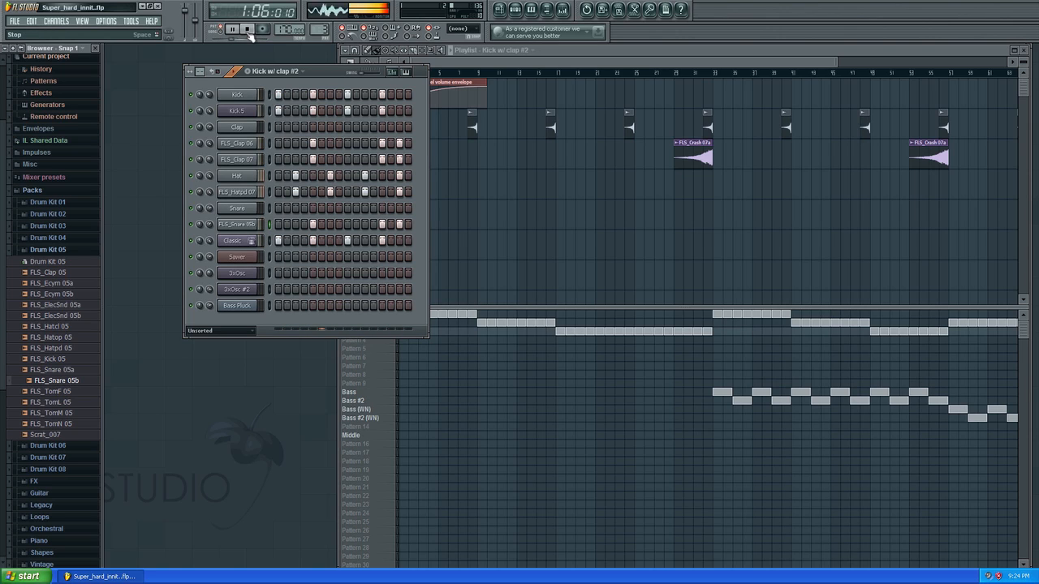
click(249, 31)
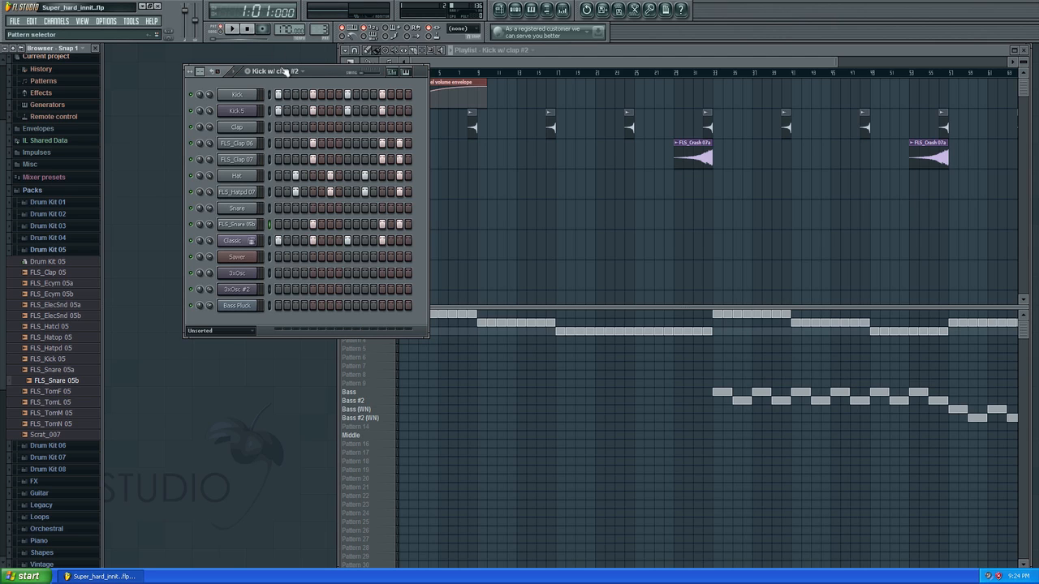
Move the step sequencer clear of the playlist and show the whole song arrangement in the playlist
drag(313, 70, 227, 123)
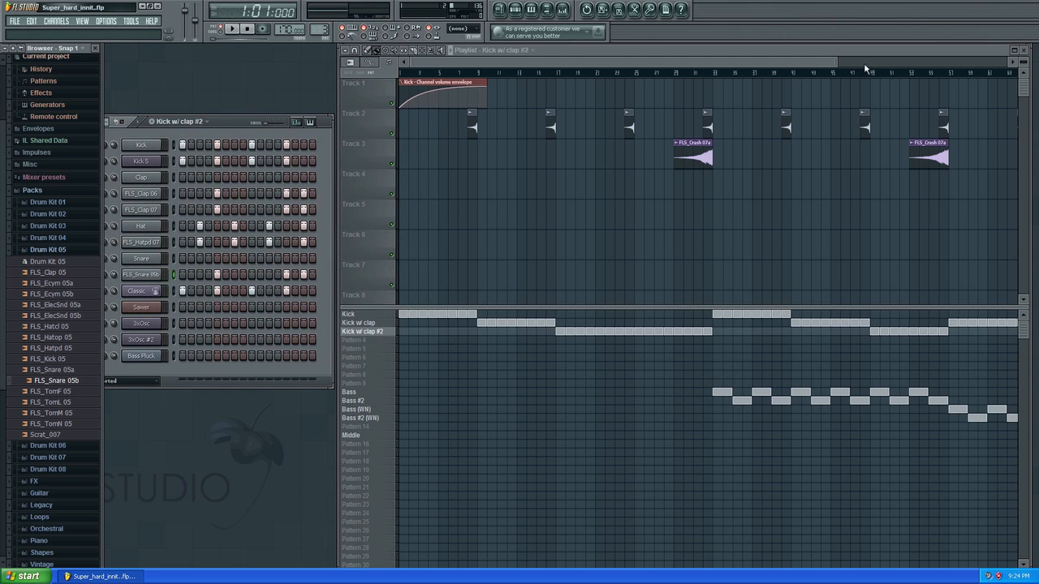
drag(840, 62, 926, 65)
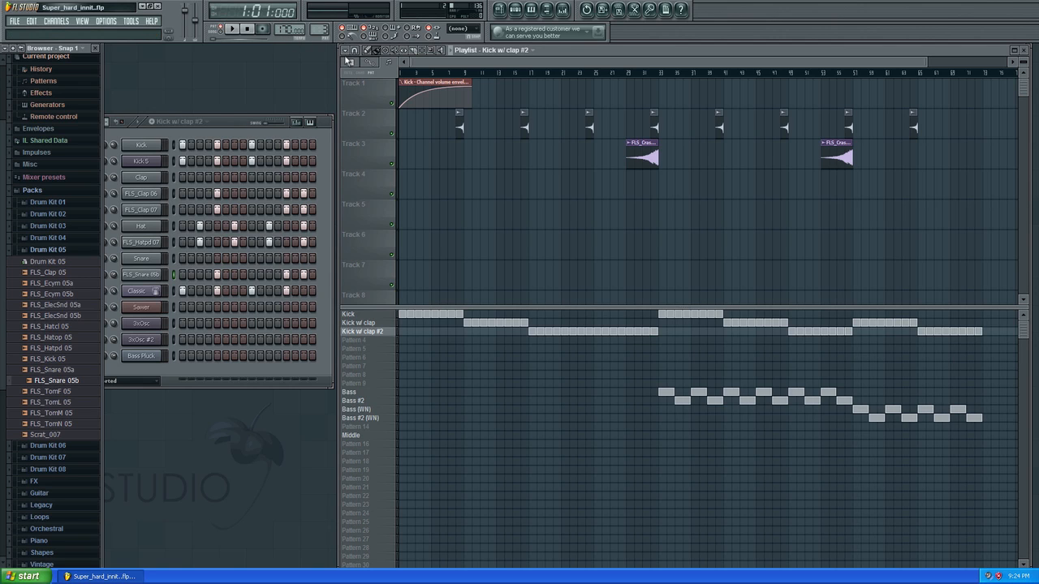
drag(925, 61, 964, 62)
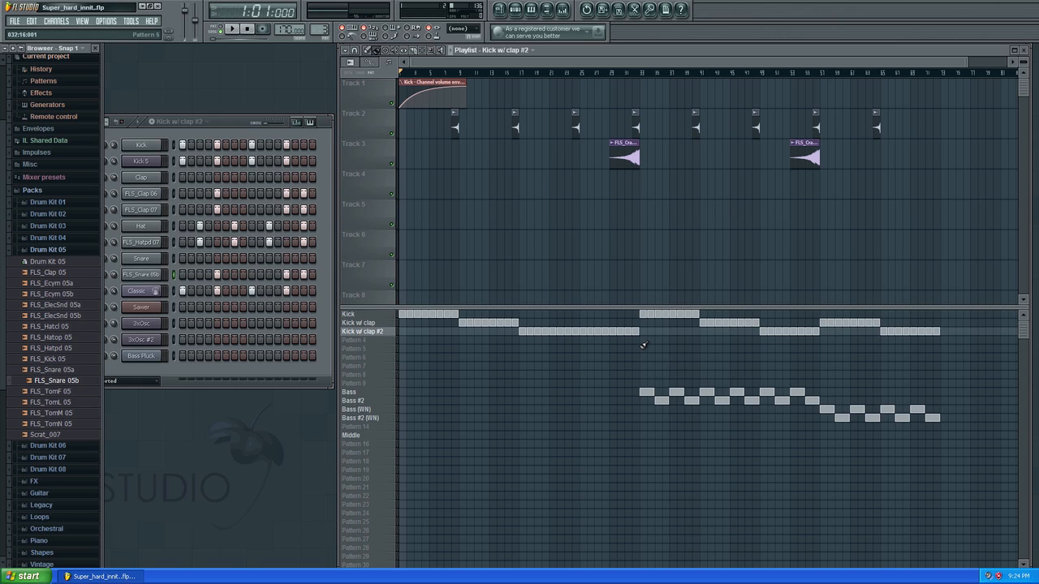
Select the Kick pattern and play the song's opening bars over the Kick channel volume automation clip on Track 1
click(379, 392)
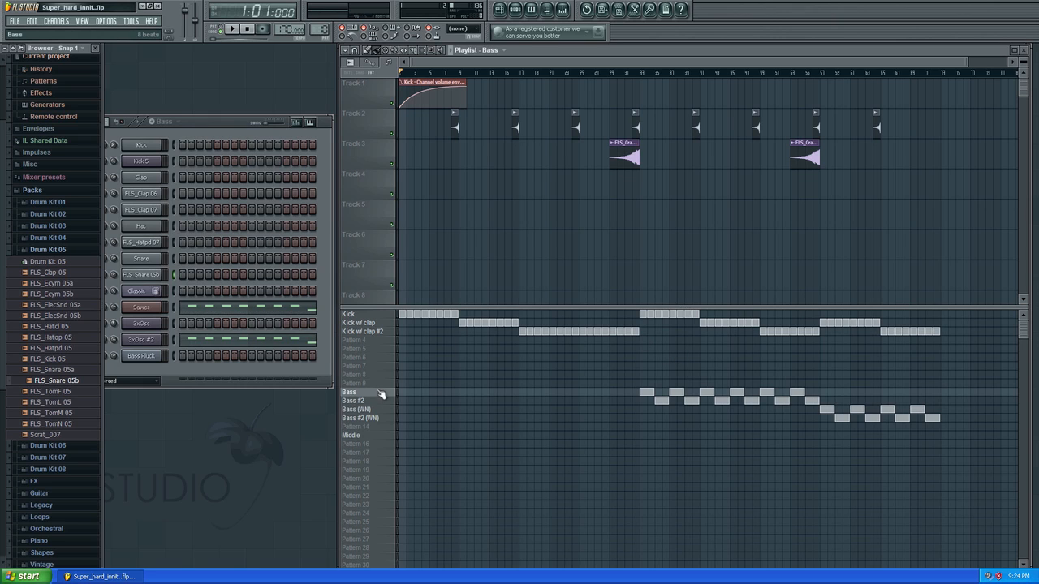
click(376, 316)
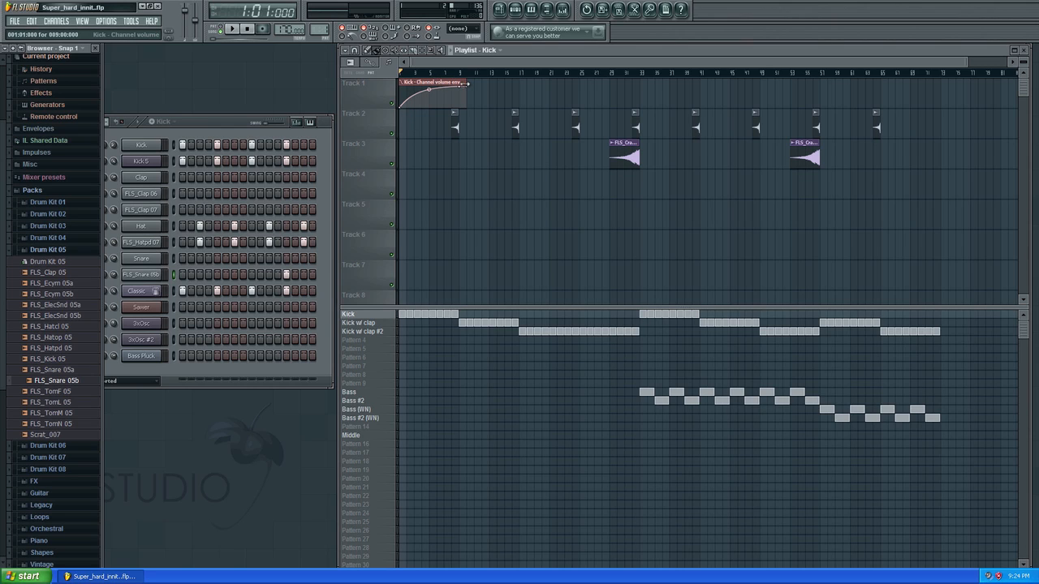
click(444, 82)
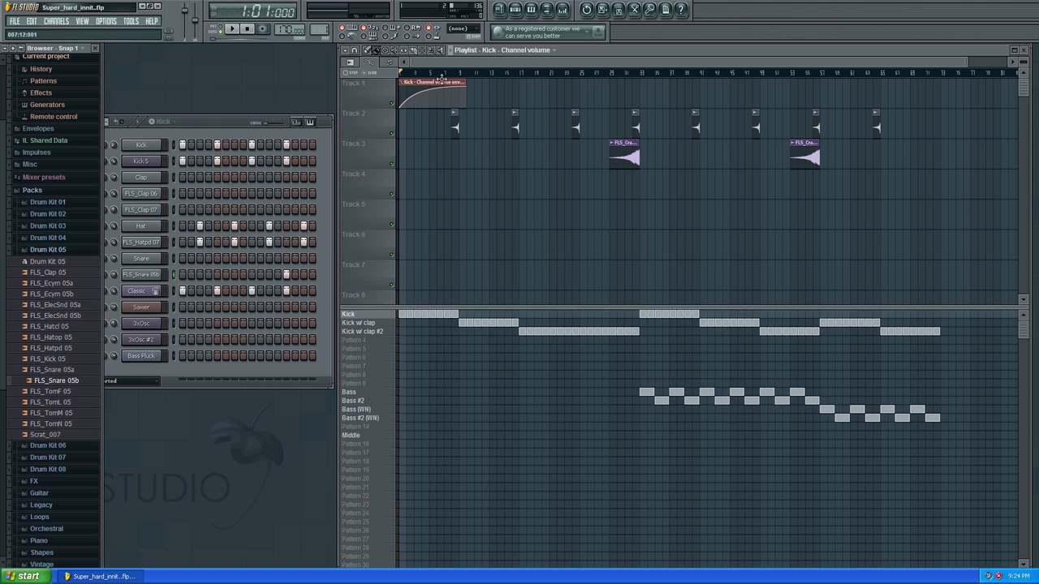
drag(248, 122, 257, 102)
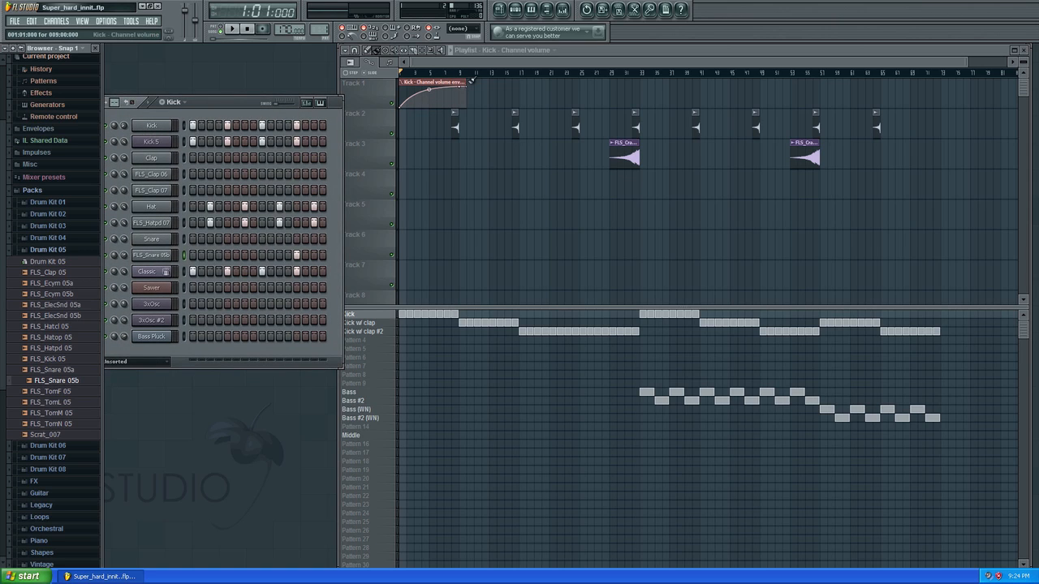
click(233, 29)
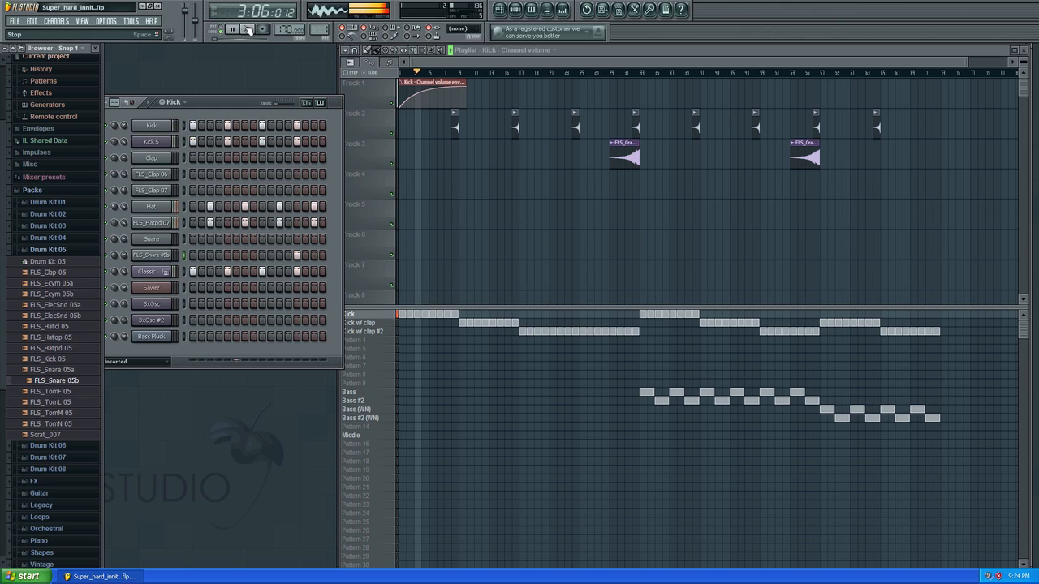
click(248, 29)
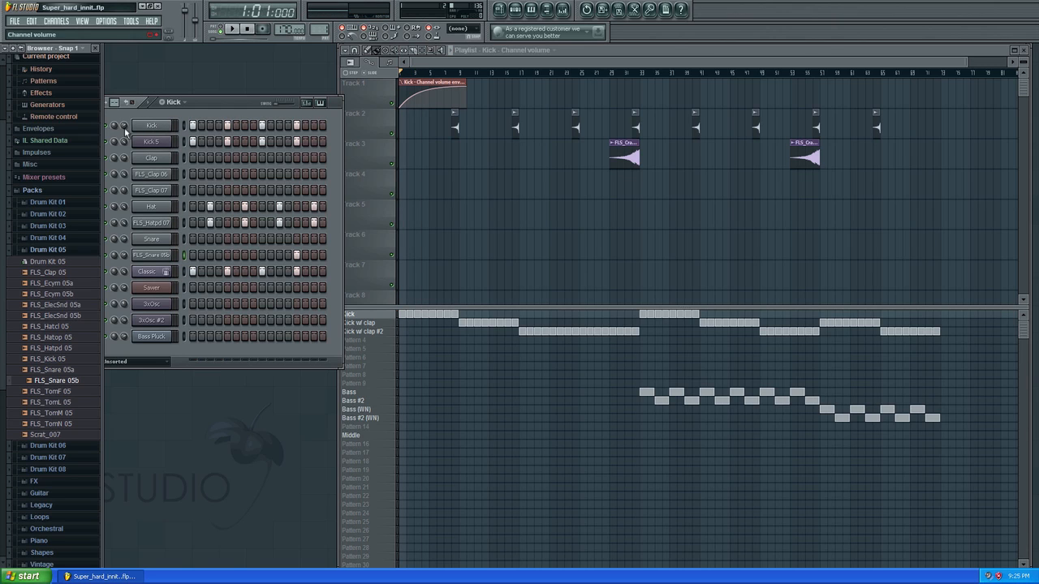
Play the Kick pattern by itself in pattern mode for comparison, and stop playback
click(464, 74)
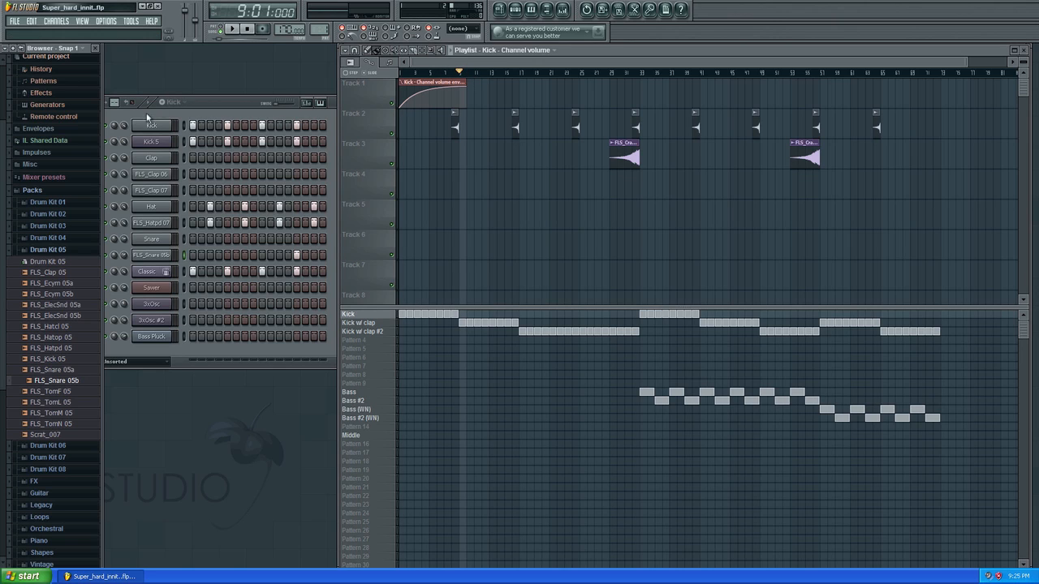
click(232, 29)
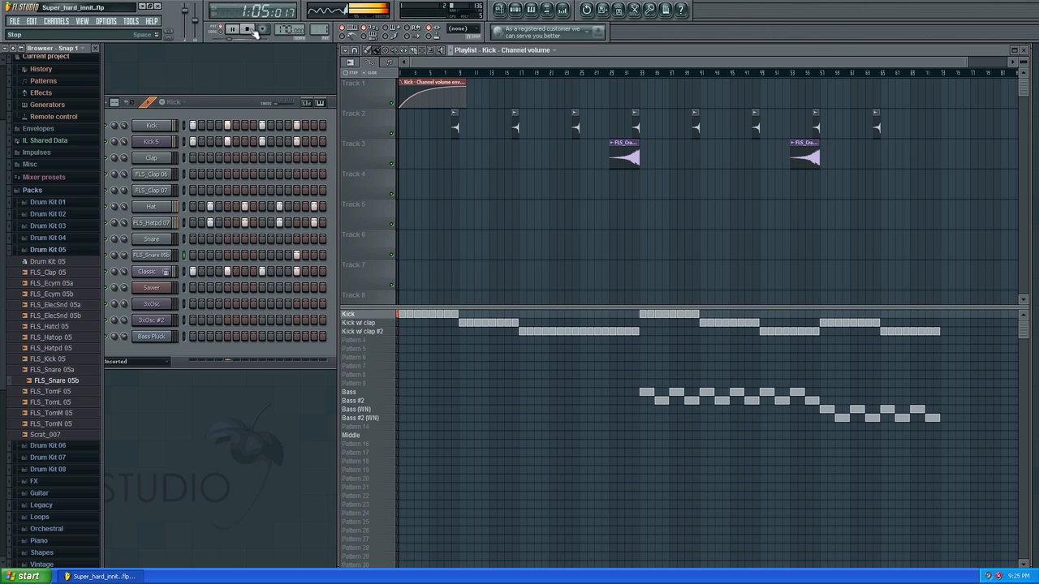
click(248, 30)
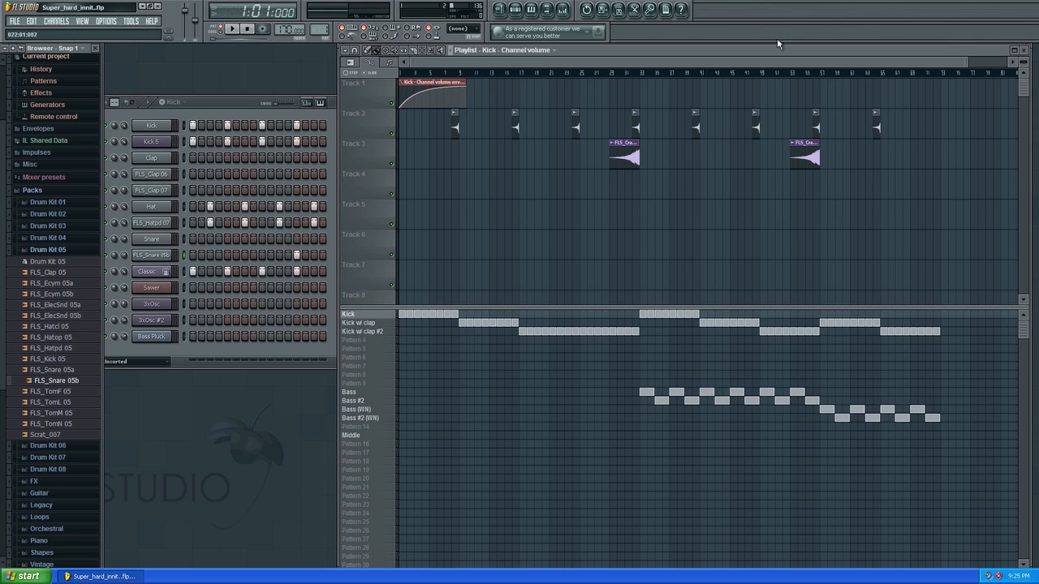
Play the arrangement in song mode from bar 1 up to the first crash clip on Track 2, and stop
drag(965, 63, 947, 69)
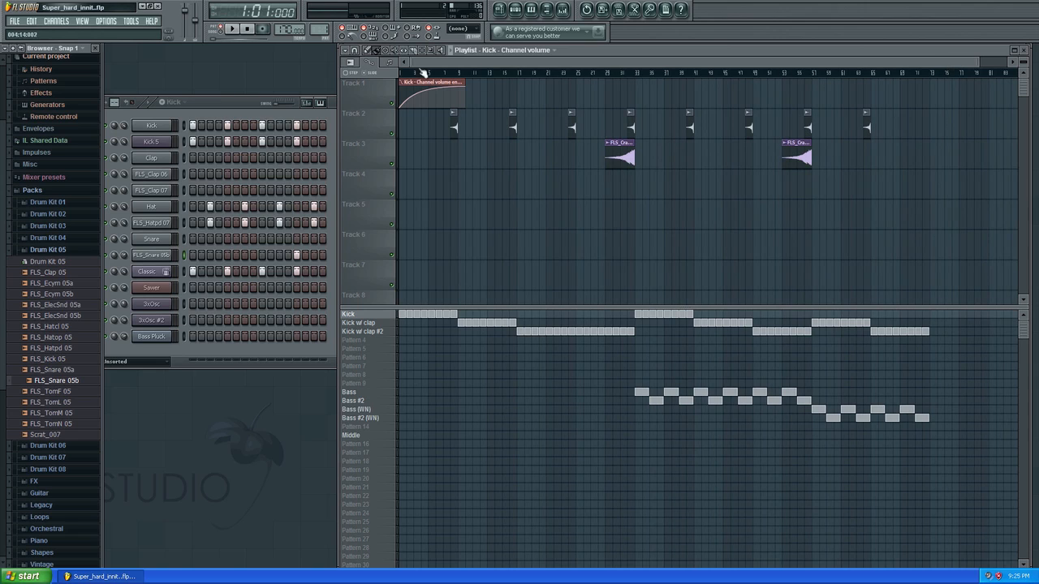
key(space)
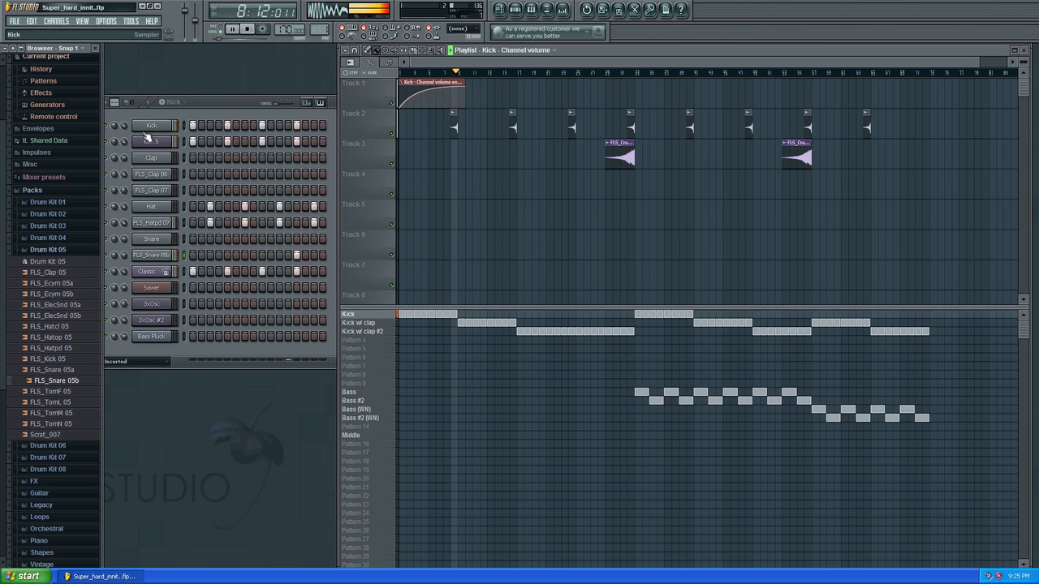
key(space)
Open the channel settings of the first FLS_Crash 07b clip on Track 2, reset its time-stretching pitch shift, and close the settings
click(455, 126)
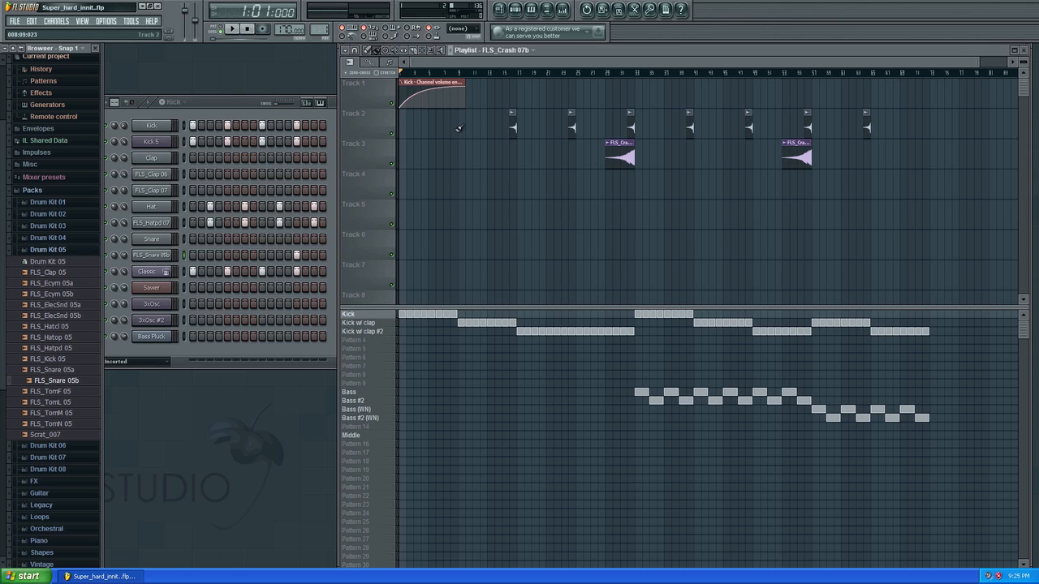
ctrl+click(456, 128)
double_click(452, 121)
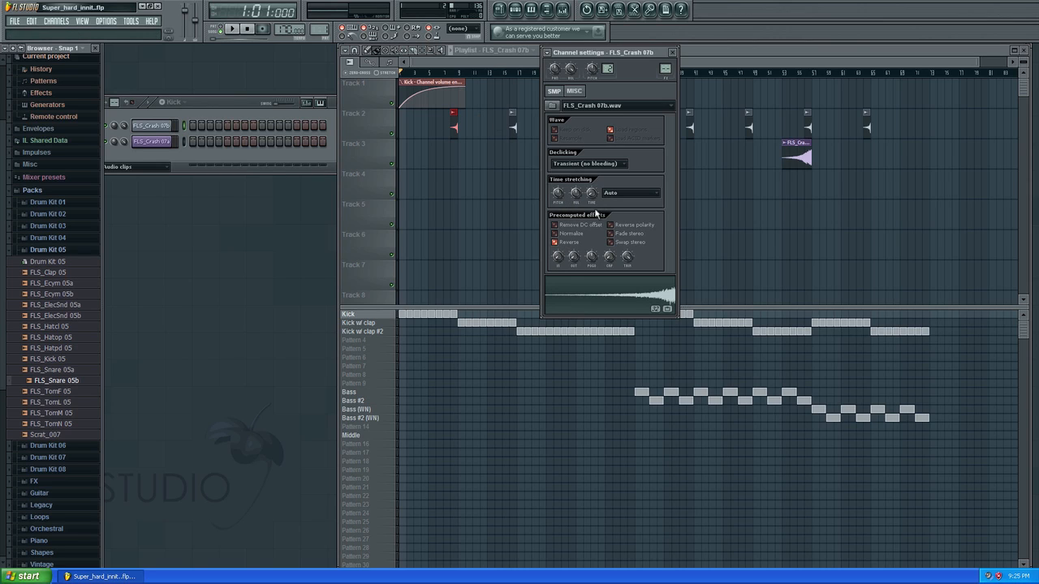
drag(591, 200, 591, 196)
right_click(561, 195)
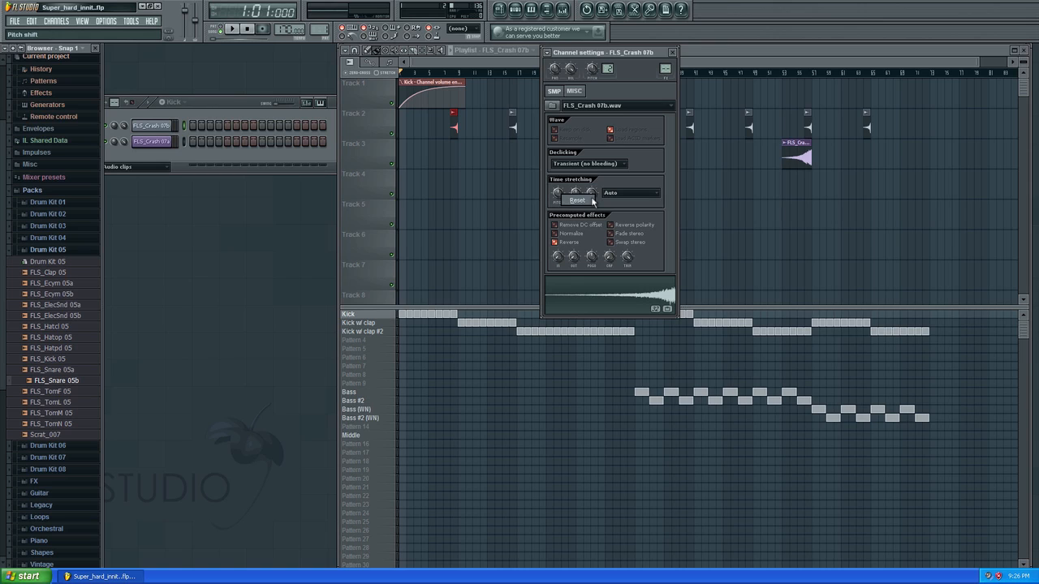
click(577, 200)
click(672, 52)
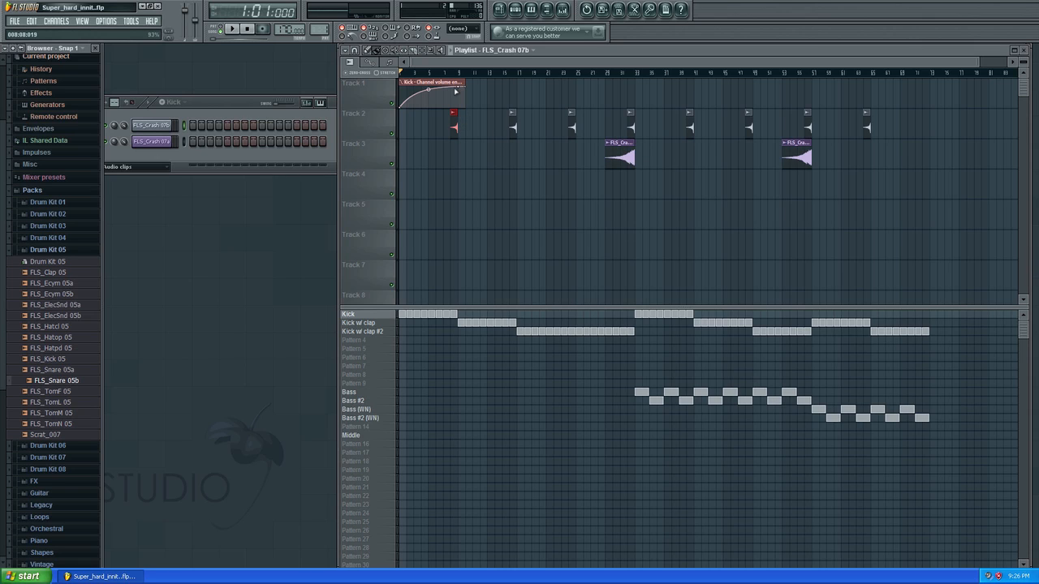
Play the song from bar 7 through the first crash clip, and filter the step sequencer to the Unsorted channels
key(space)
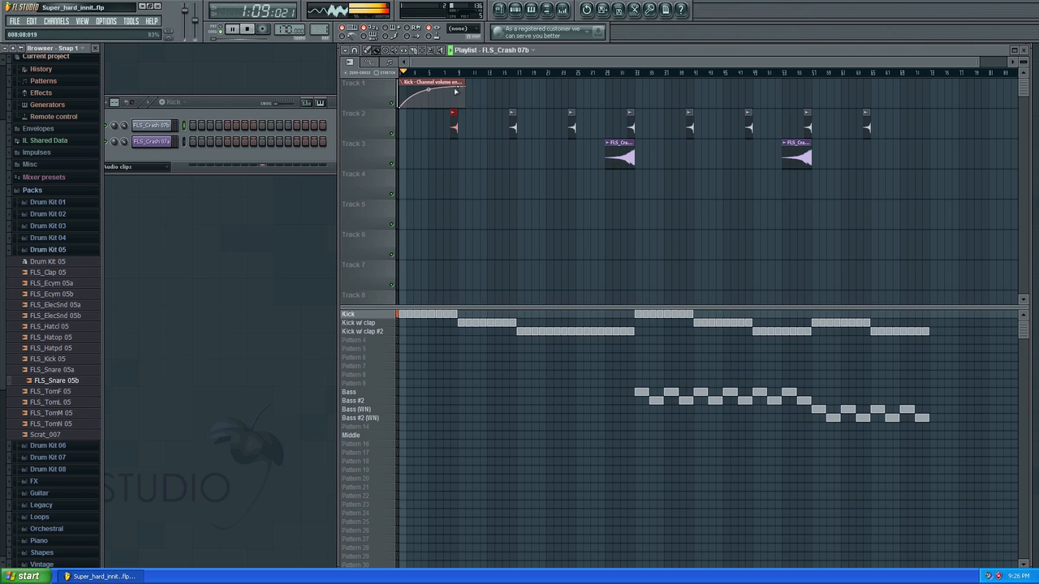
click(459, 74)
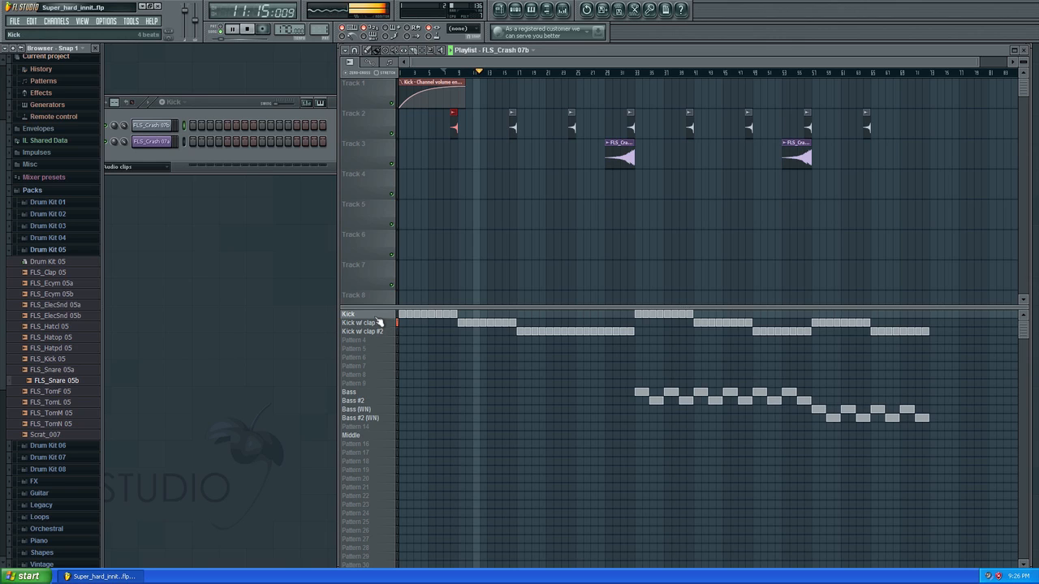
click(153, 167)
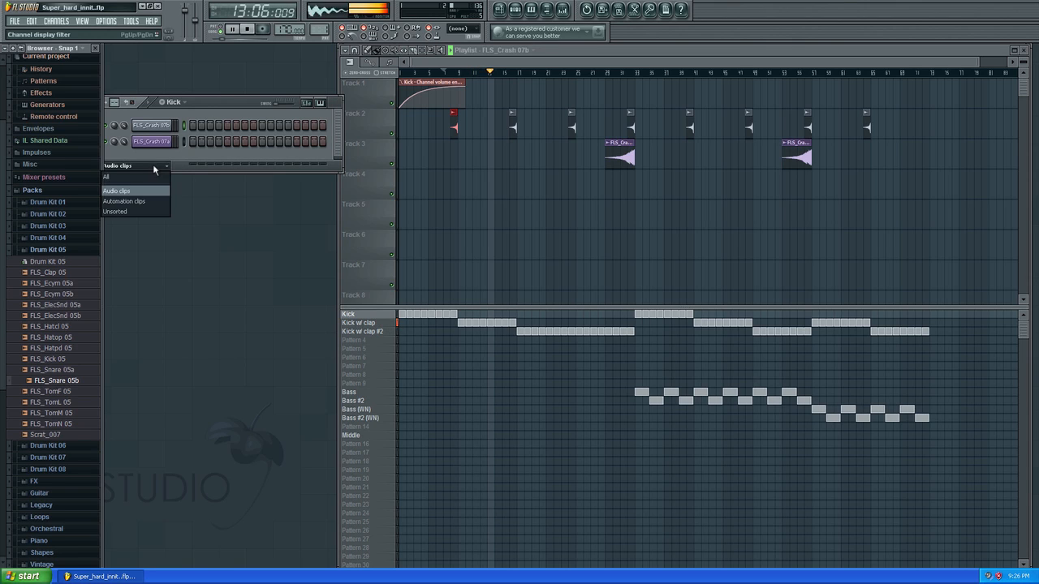
click(144, 213)
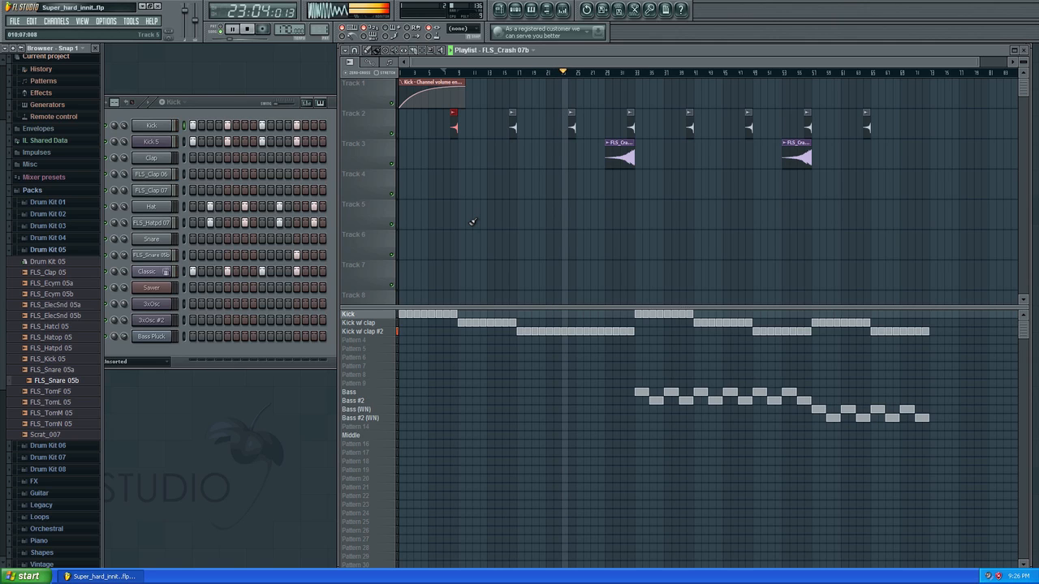
key(space)
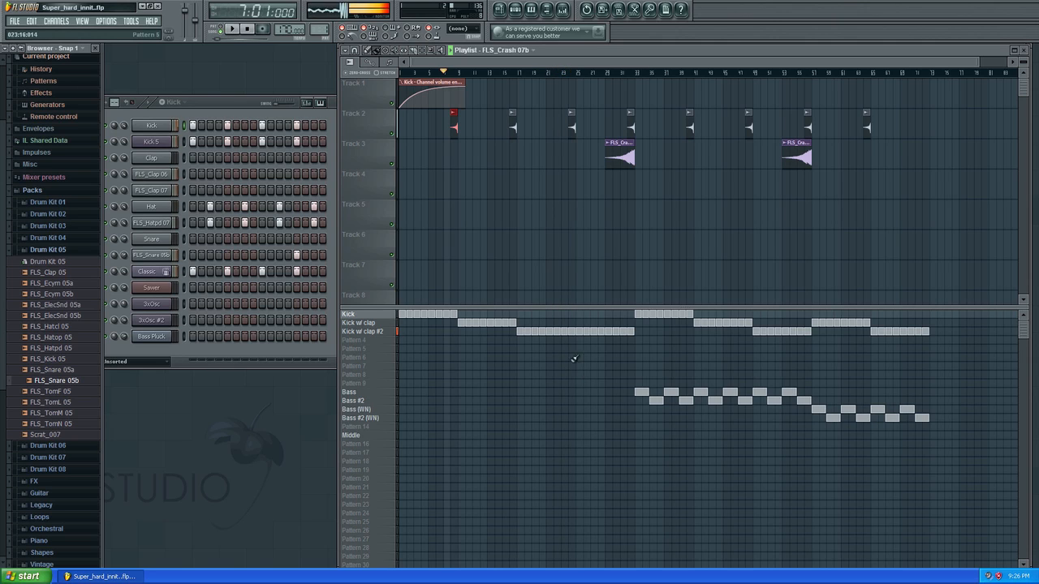
Play the song from bar 29 to hear the first crash clip on Track 3, and stop playback
click(611, 74)
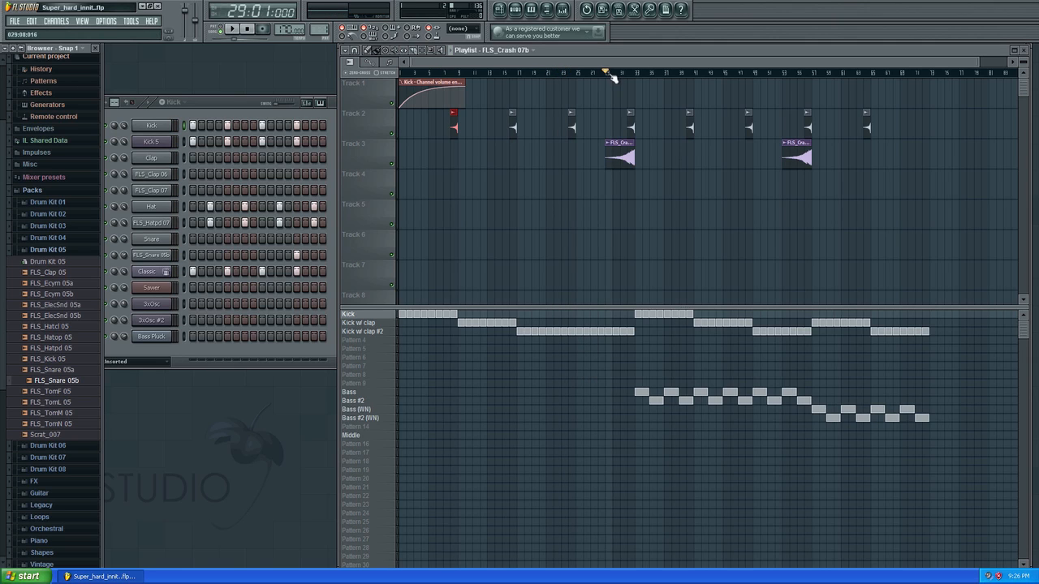
key(space)
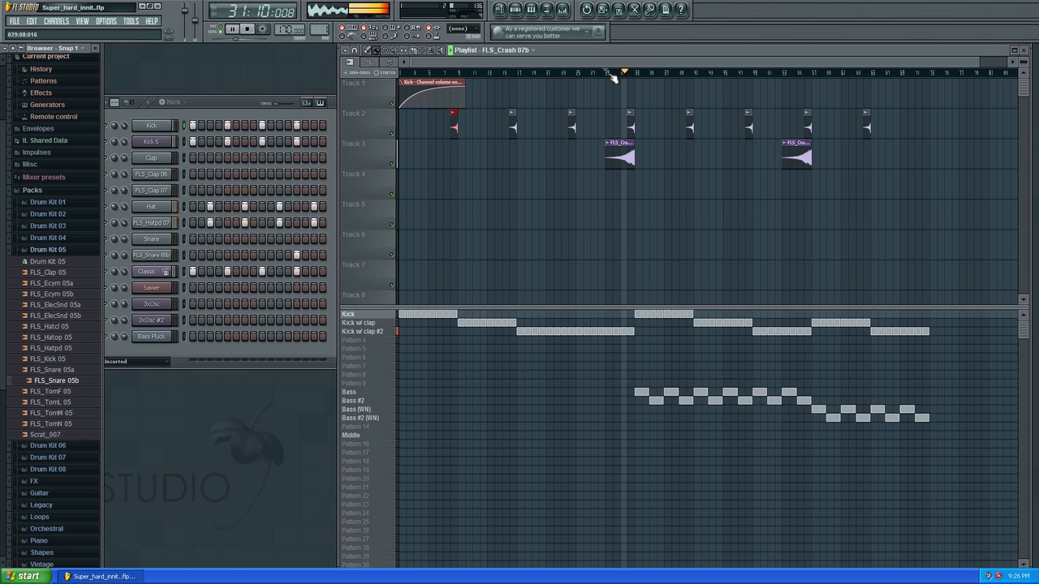
key(space)
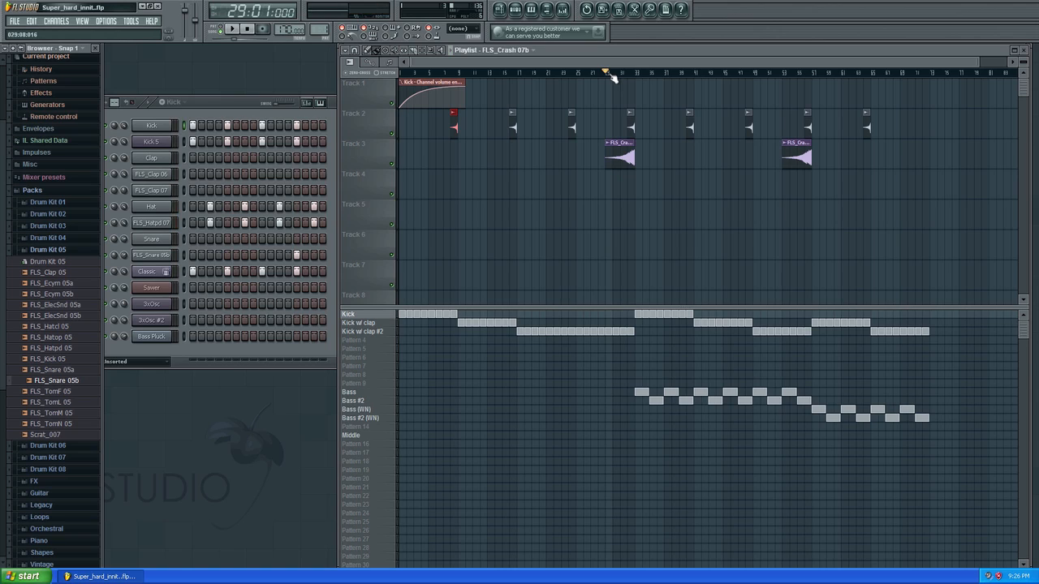
Move the step sequencer fully into view beside the browser and show the Bass pattern in it
click(216, 100)
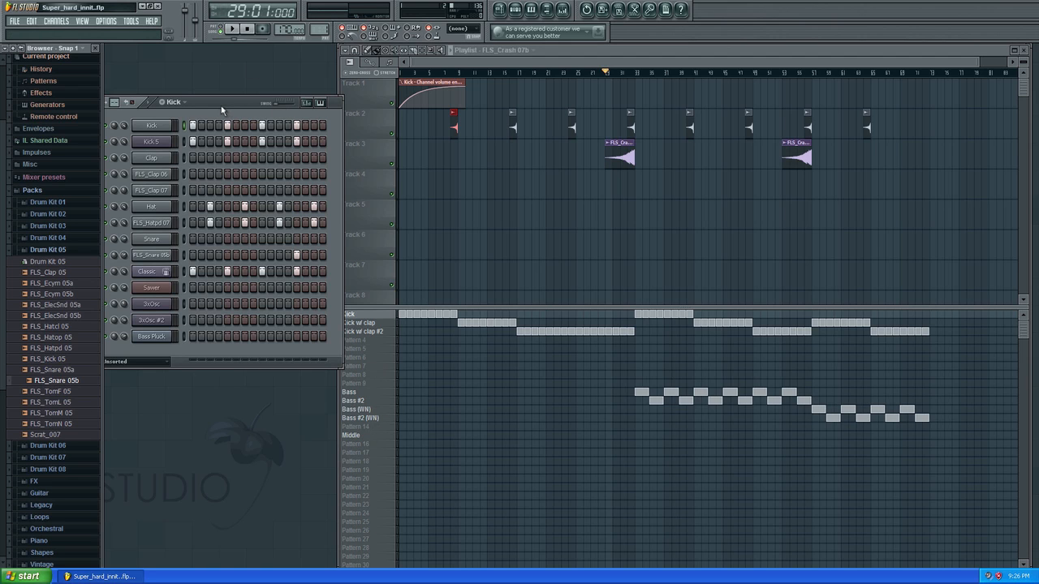
drag(222, 110, 248, 74)
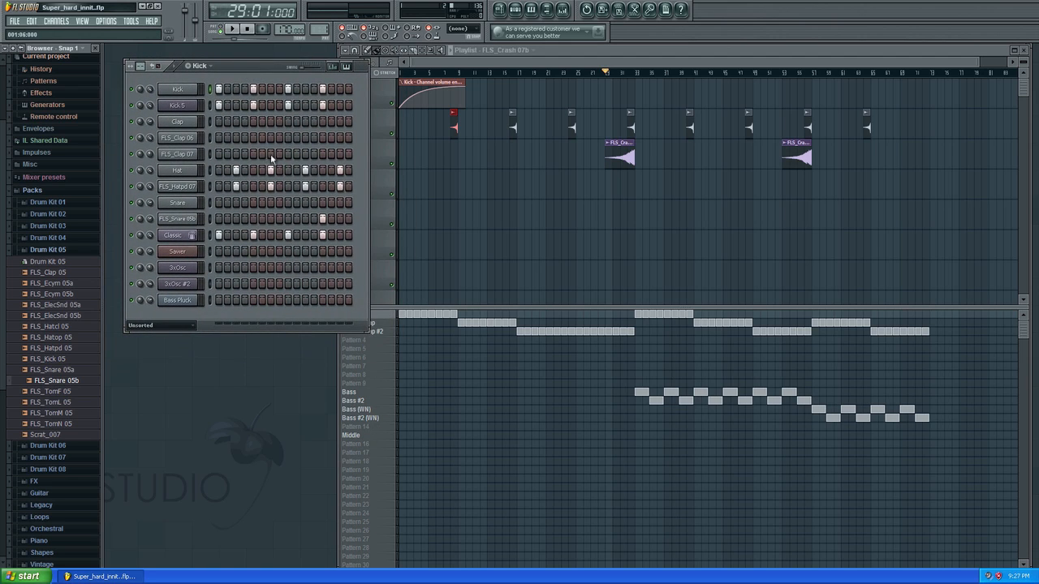
drag(254, 68, 236, 55)
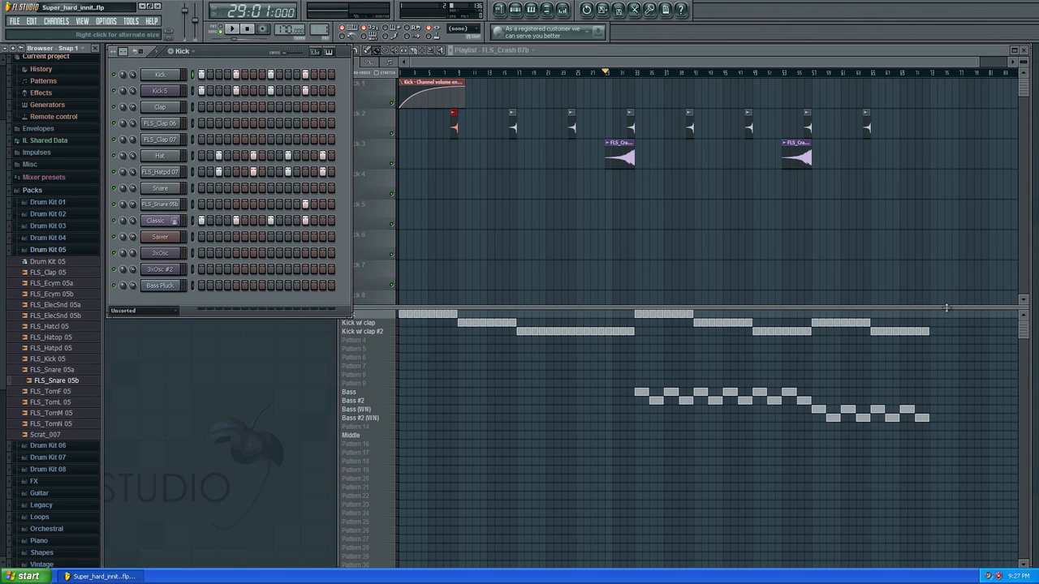
click(377, 395)
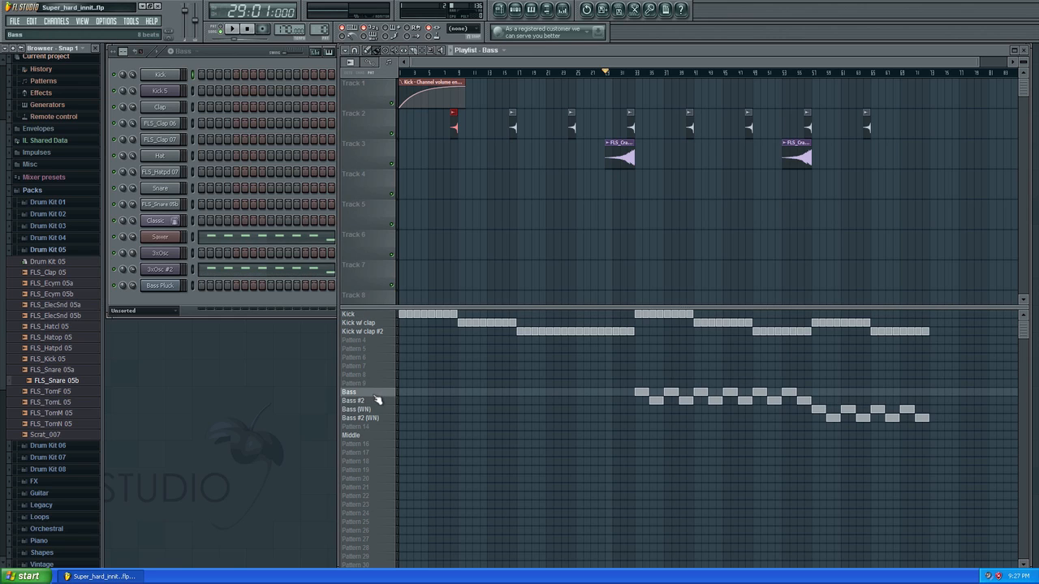
click(240, 51)
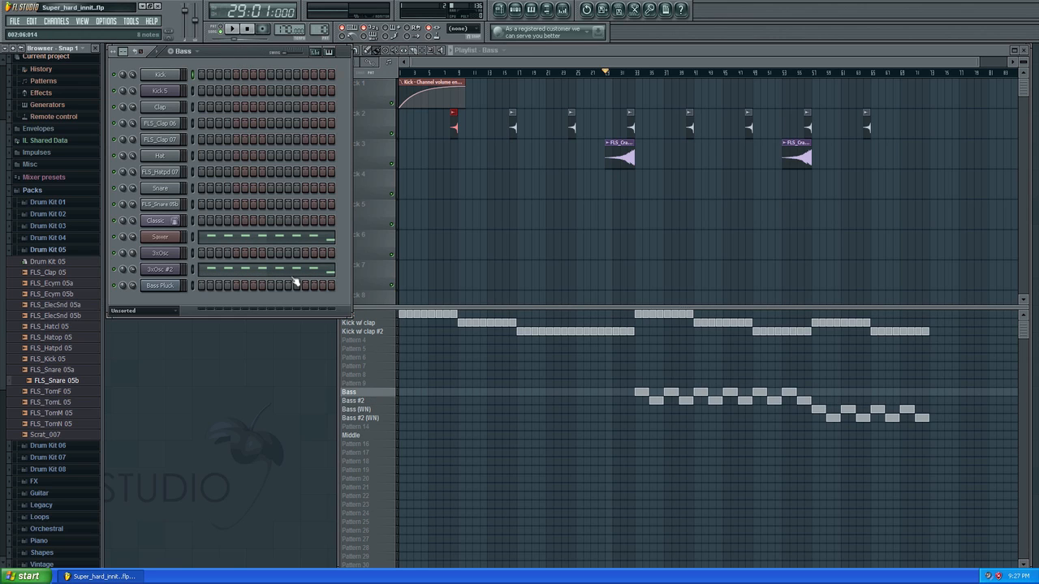
Open the Sawer channel's plugin window to examine its synth settings, and close it
click(160, 237)
drag(519, 81, 536, 46)
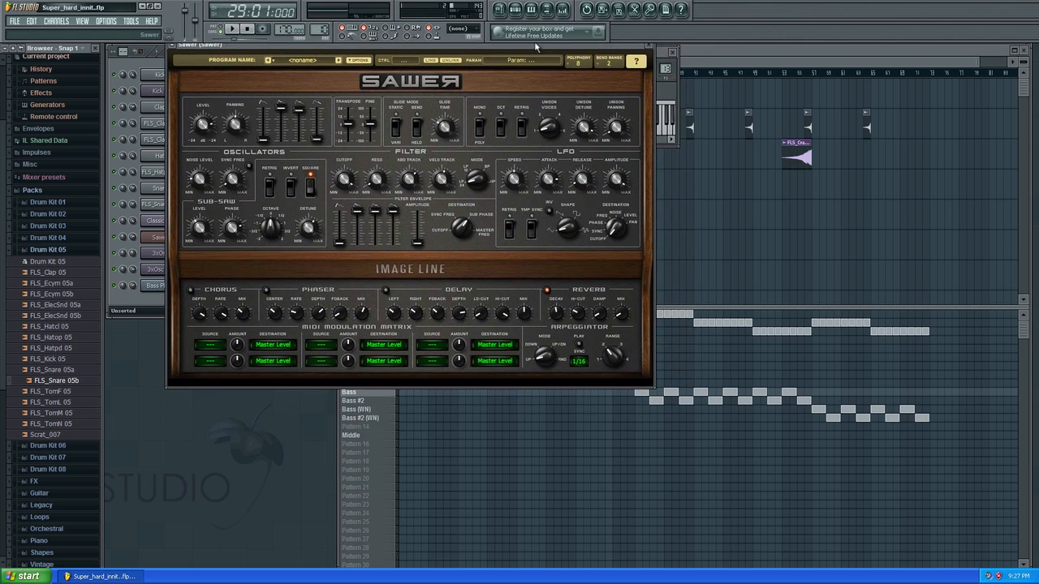
click(652, 48)
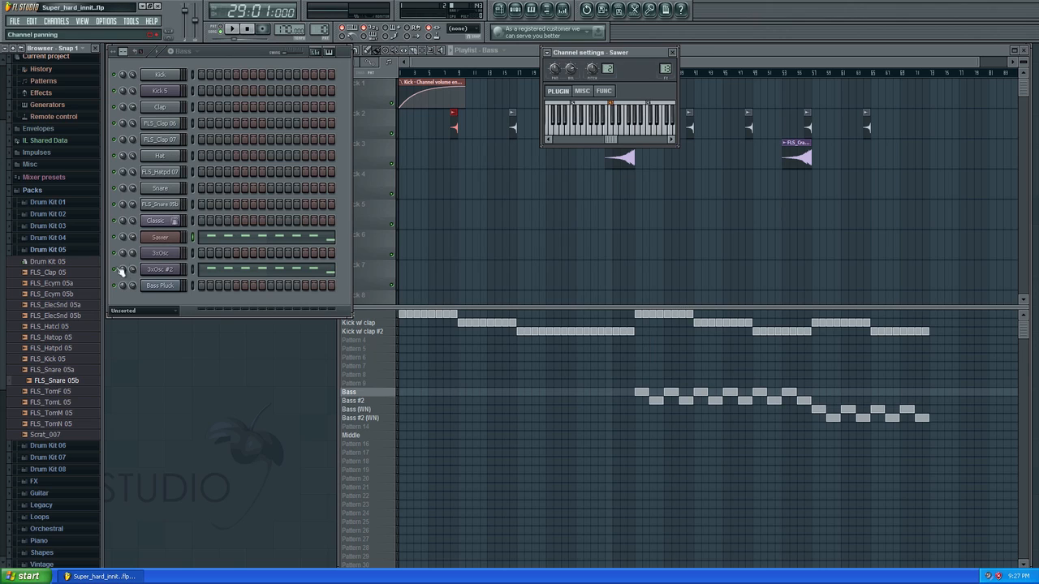
Play the Bass pattern in pattern mode, and stop playback
click(233, 29)
click(224, 34)
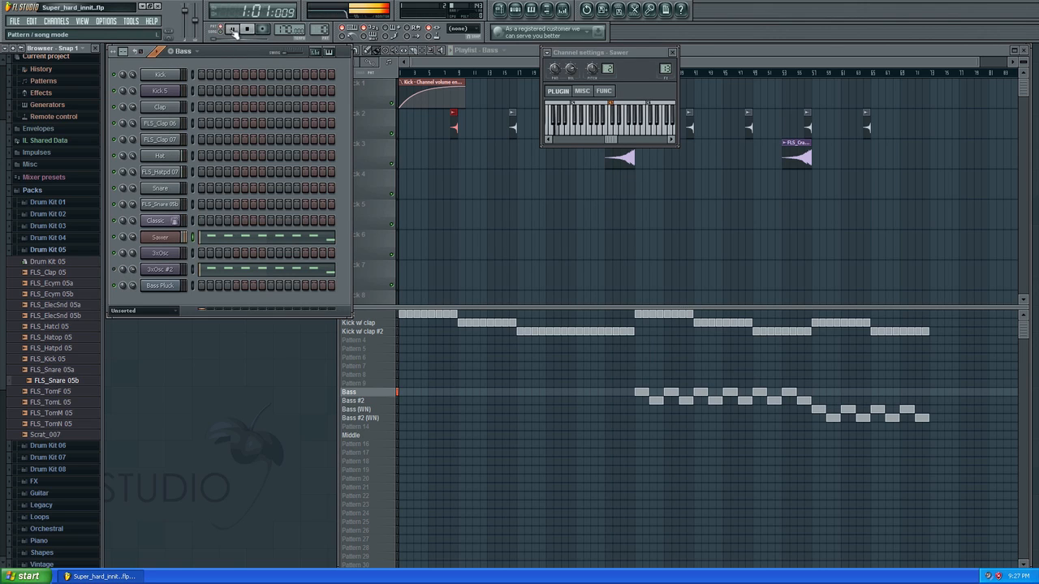
click(248, 29)
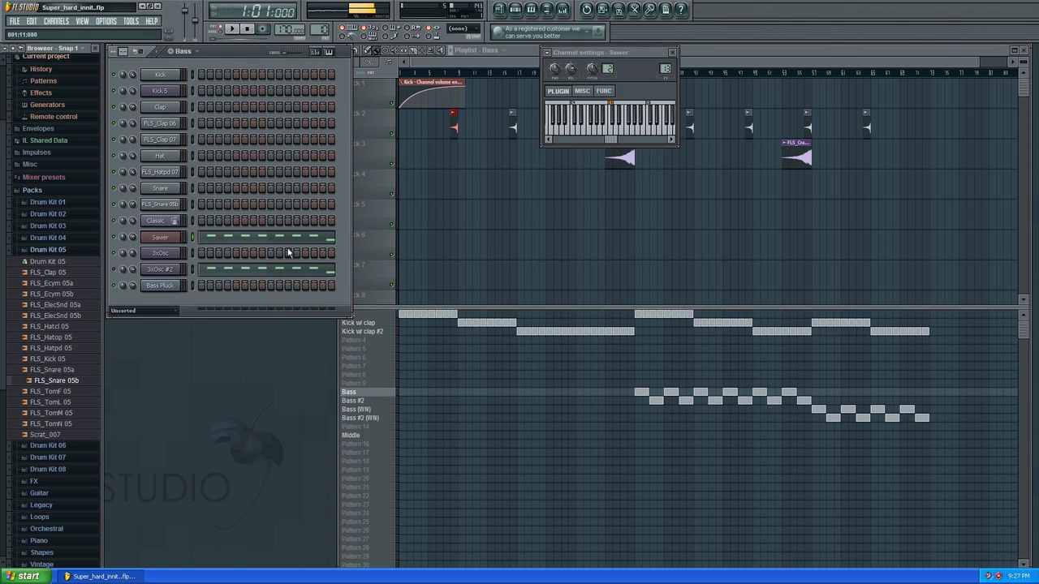
Open the Sawer channel's notes in the piano roll and play the Bass pattern while viewing them
click(289, 237)
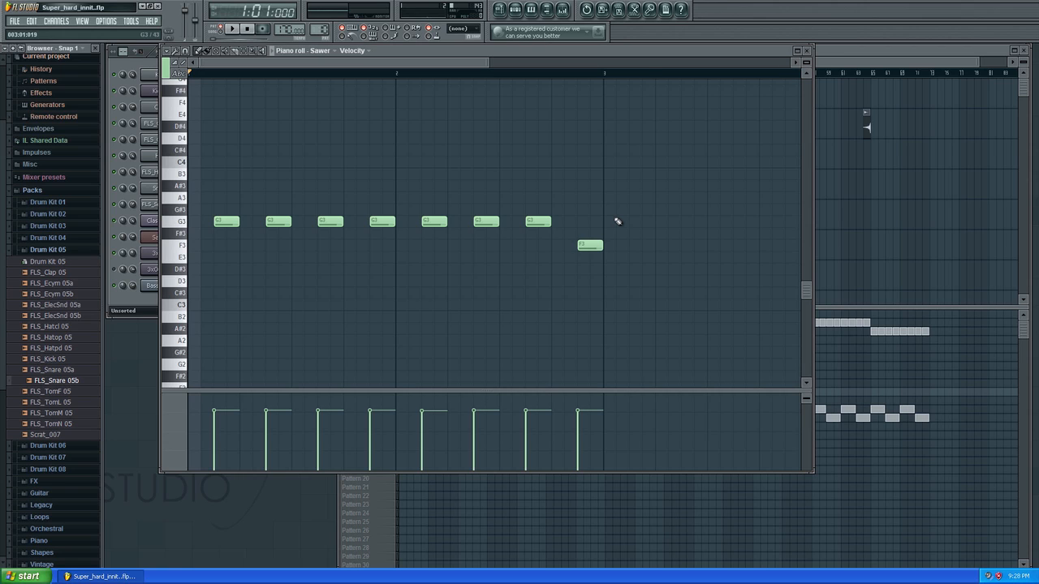
scroll(617, 222, up, 3)
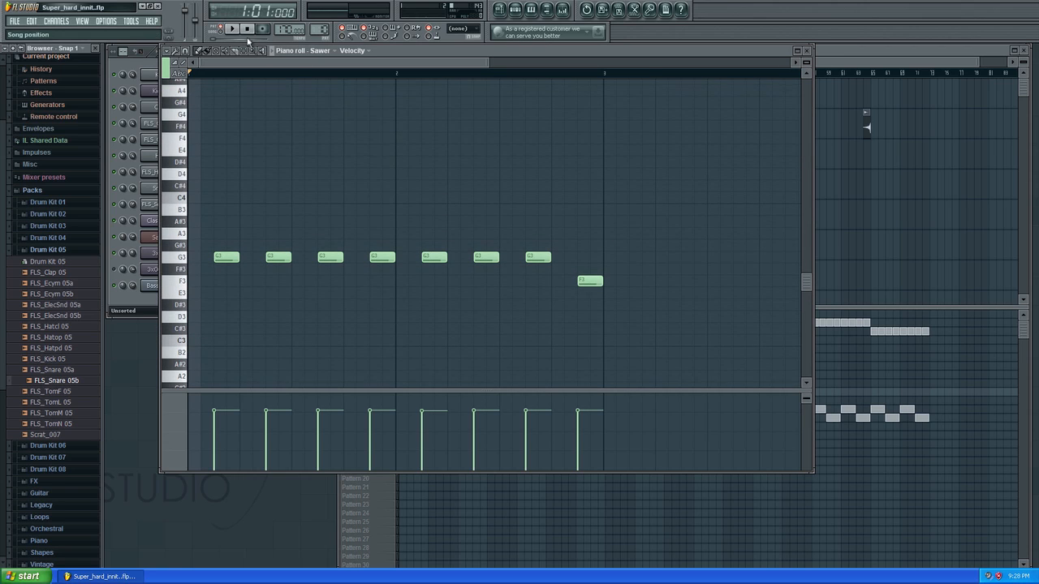
click(232, 28)
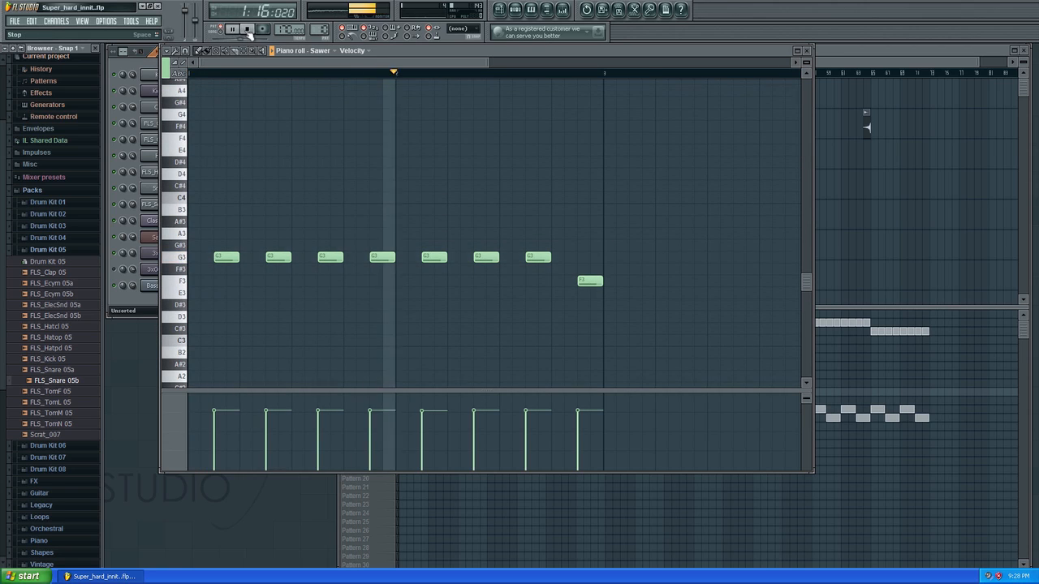
Open the Sawer channel's notes for the Bass #2 pattern in the piano roll, play the pattern, and stop playback
click(248, 29)
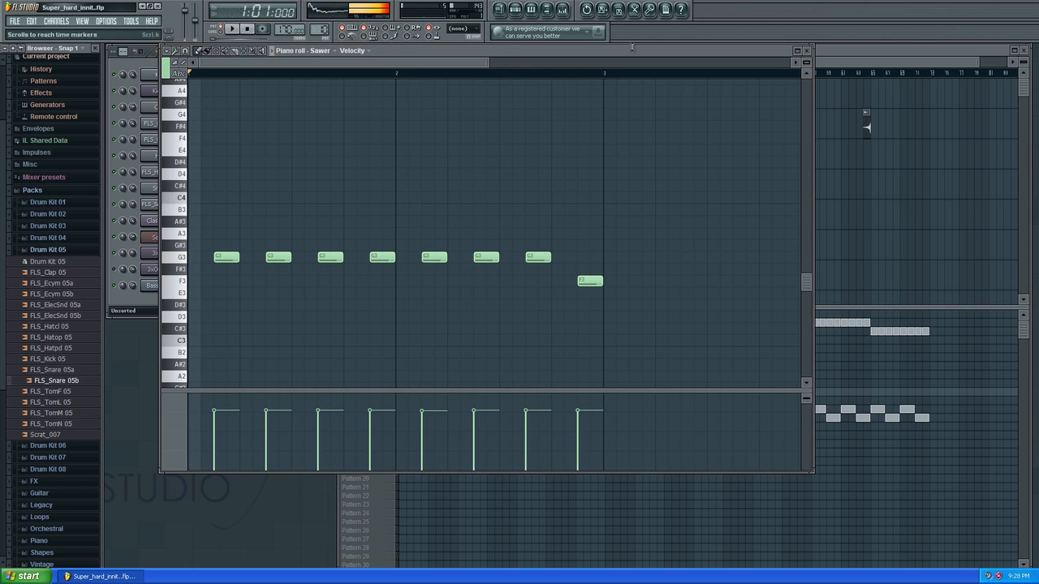
click(809, 51)
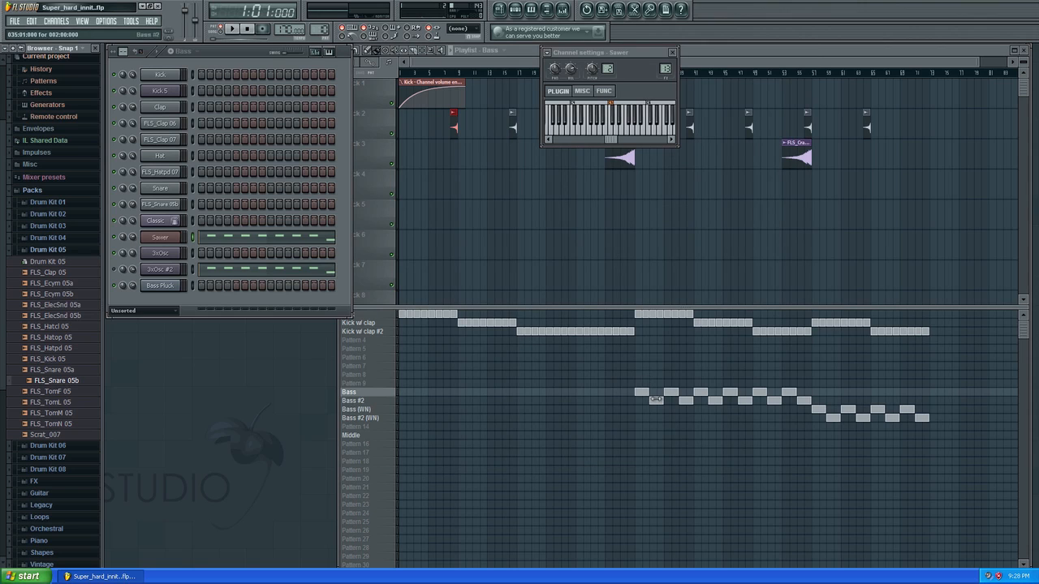
click(374, 403)
click(292, 241)
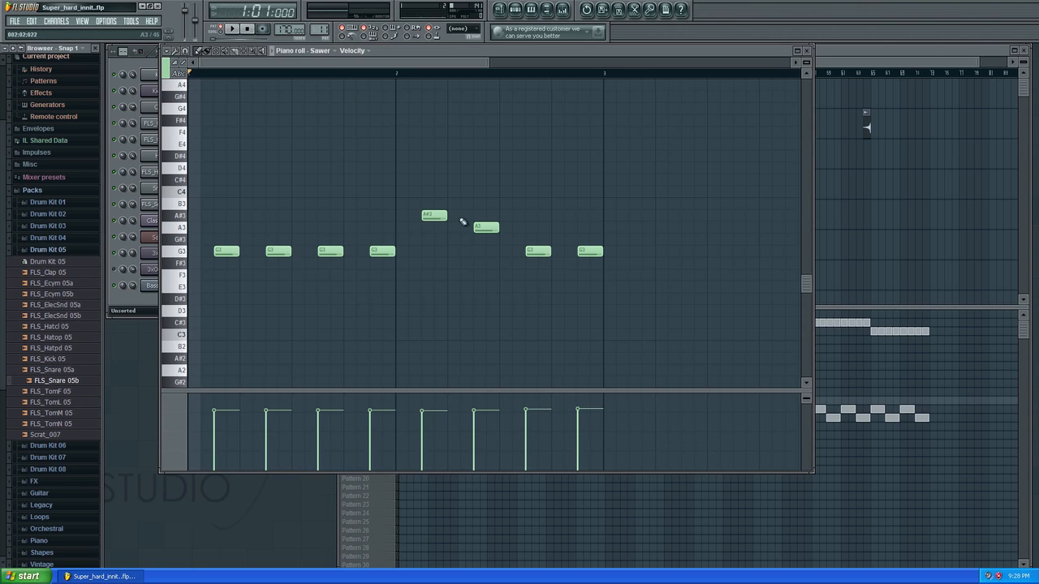
click(231, 29)
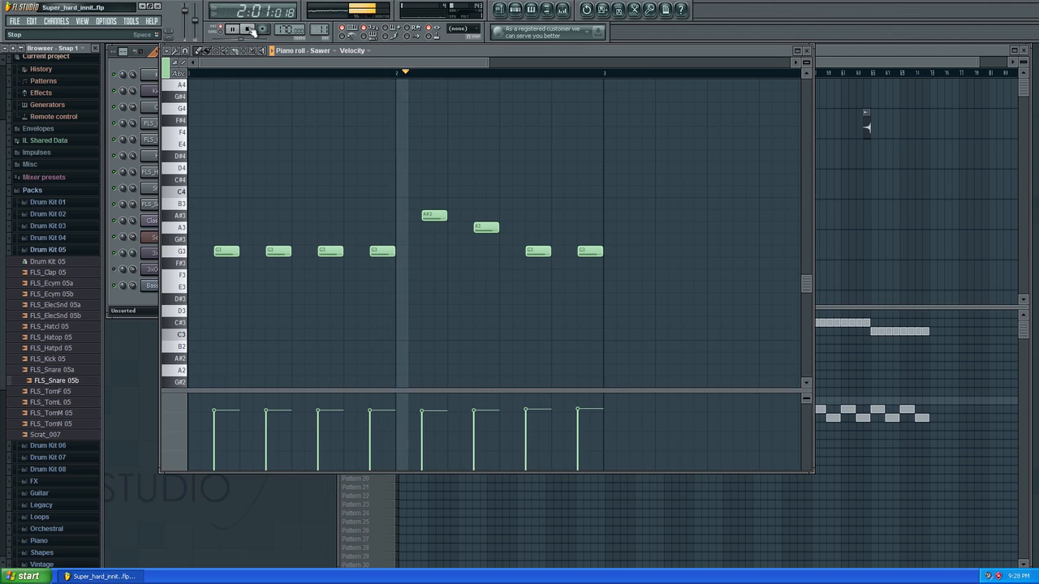
click(249, 29)
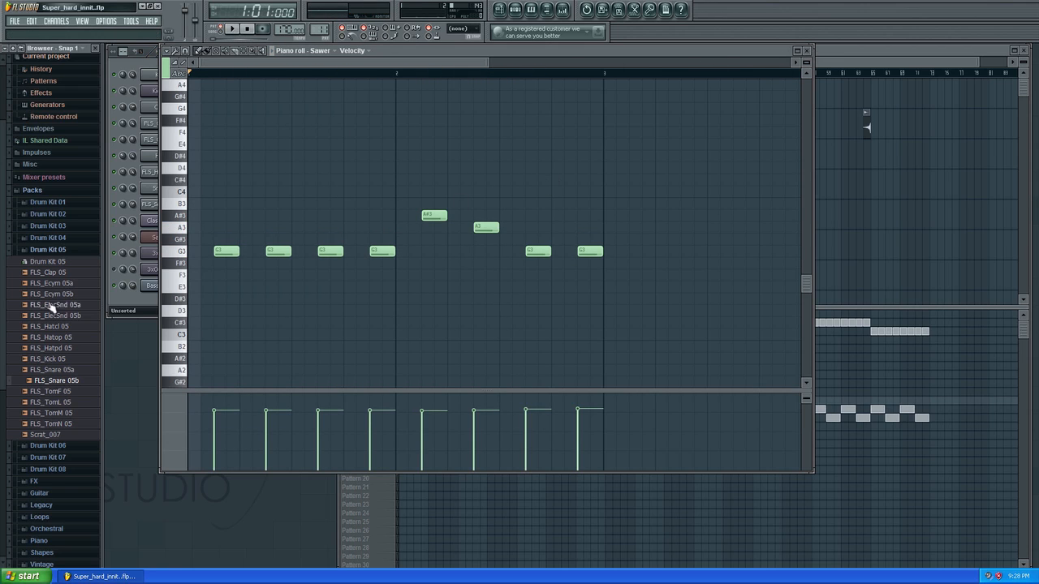
Try replacing the first two off-beat G3 notes of Bass #2 with adjoining one-beat G3 notes starting on the beat
click(195, 251)
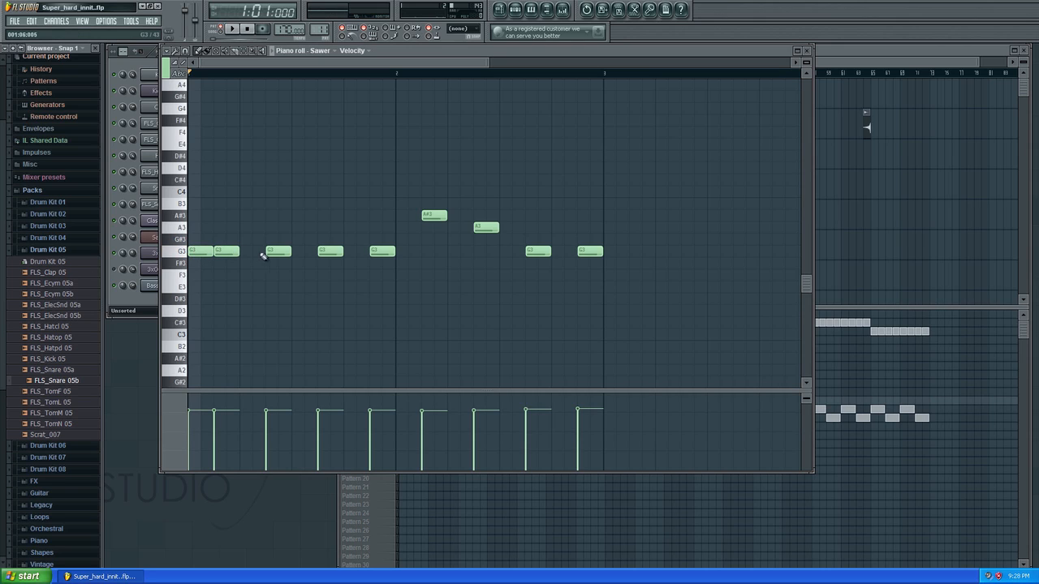
right_click(221, 251)
drag(212, 250, 238, 251)
click(249, 253)
right_click(279, 252)
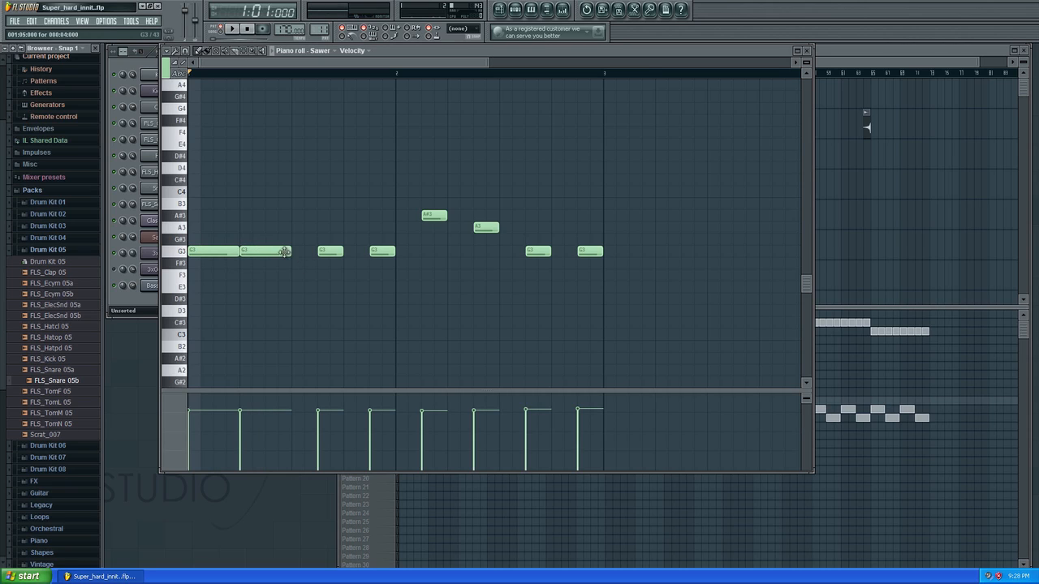
Remove the two long G3 notes and put back the two short off-beat G3 notes at the start of Bass #2
right_click(284, 252)
right_click(207, 253)
click(272, 253)
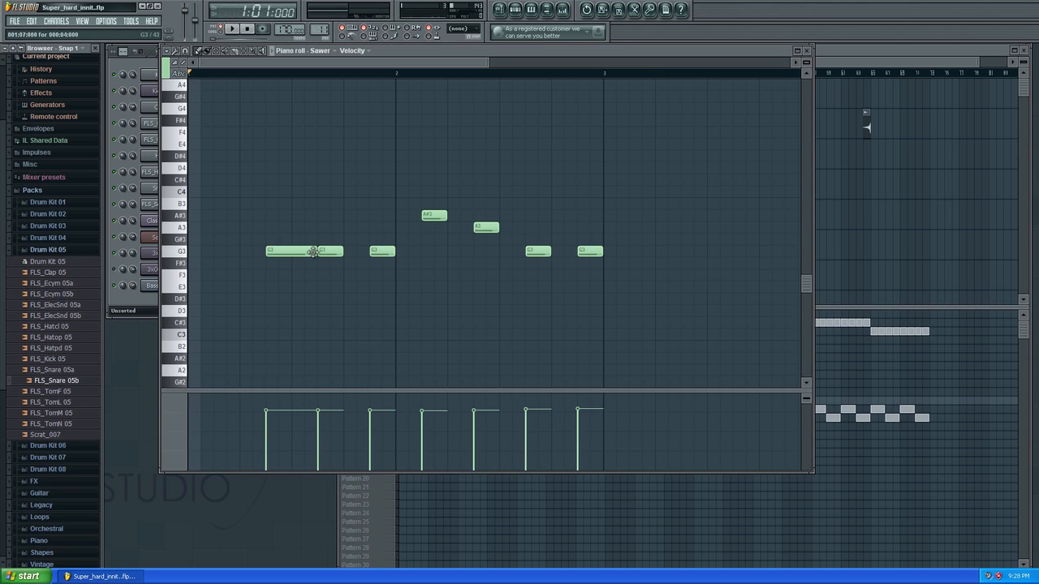
drag(312, 251, 291, 251)
click(225, 253)
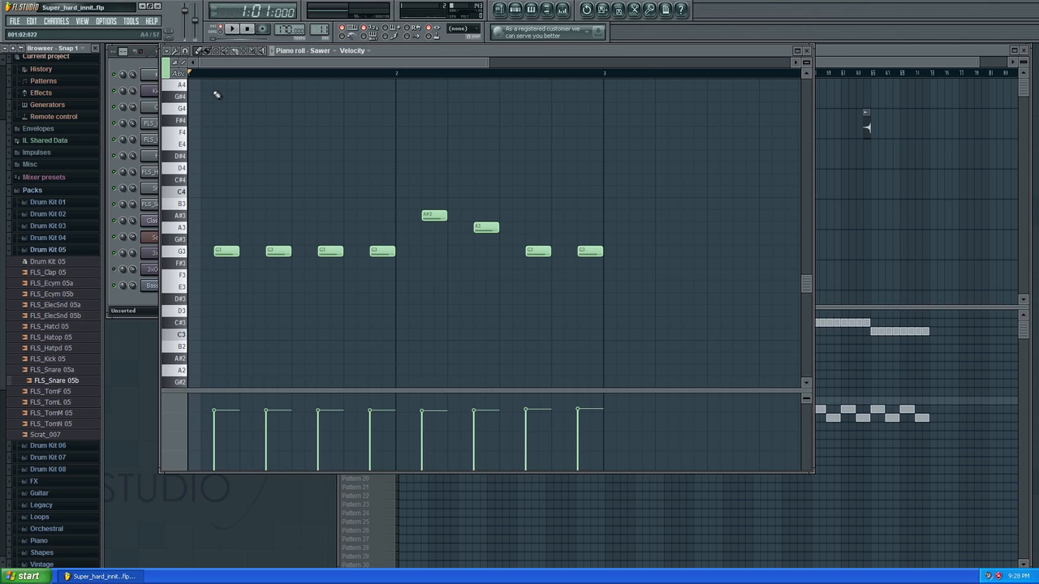
Close the piano roll, switch to the Bass (WN) pattern, play it, and stop playback
click(806, 50)
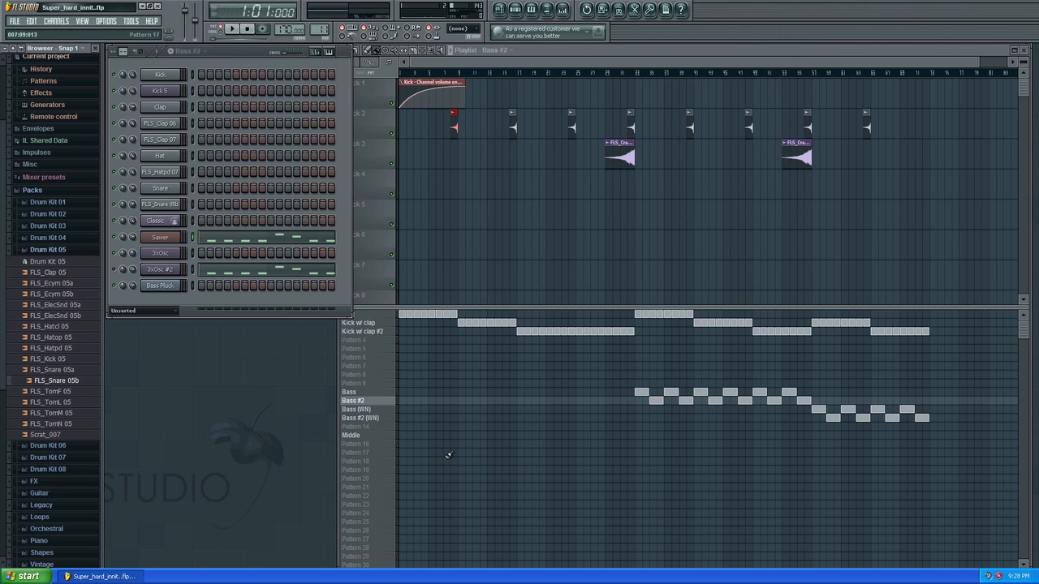
click(379, 411)
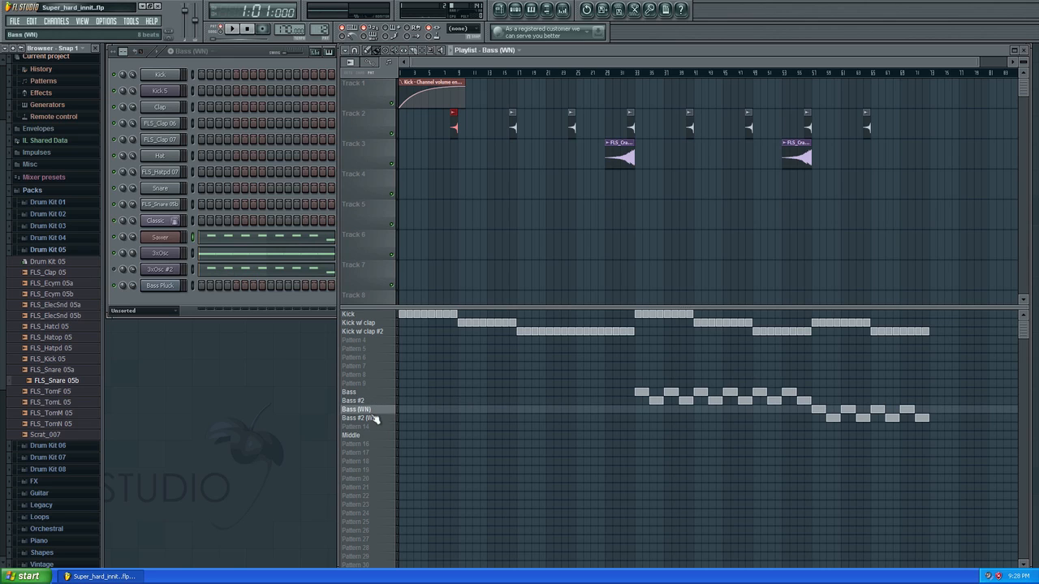
click(231, 28)
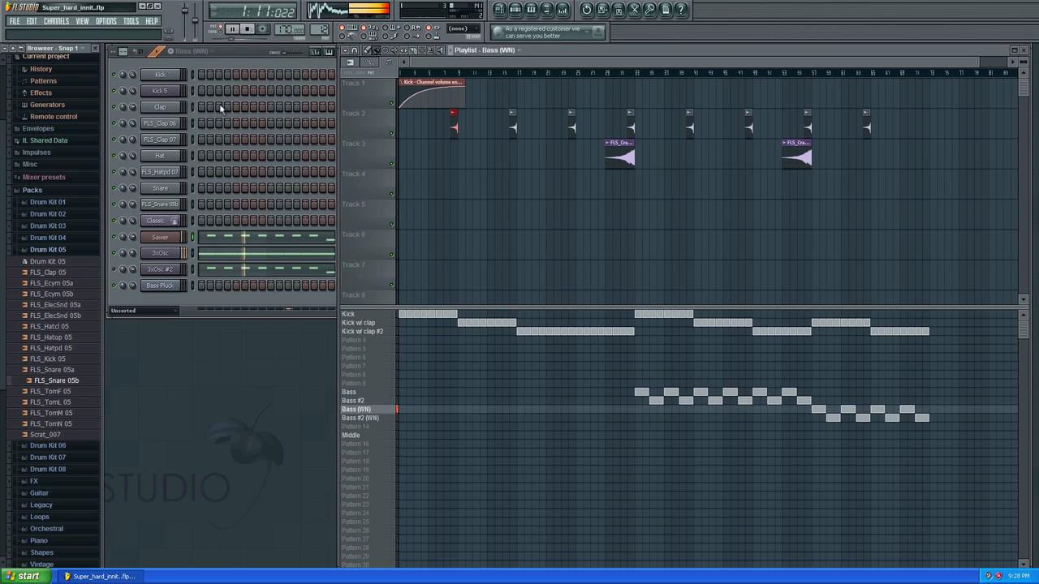
click(252, 29)
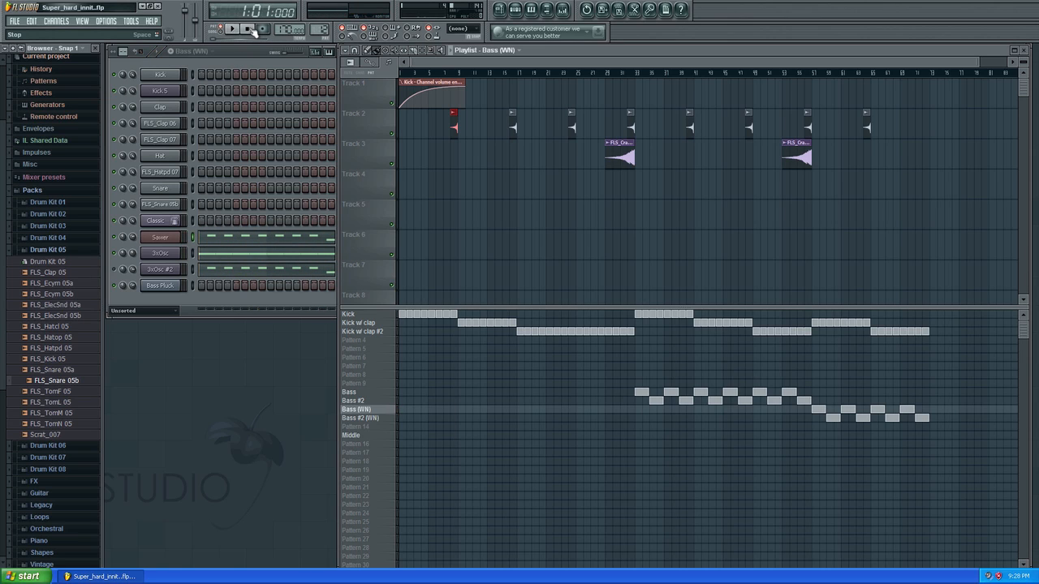
Show the Kick pattern, examine the Kick channel's settings and its mixer track, Insert 1, and close both windows
click(357, 314)
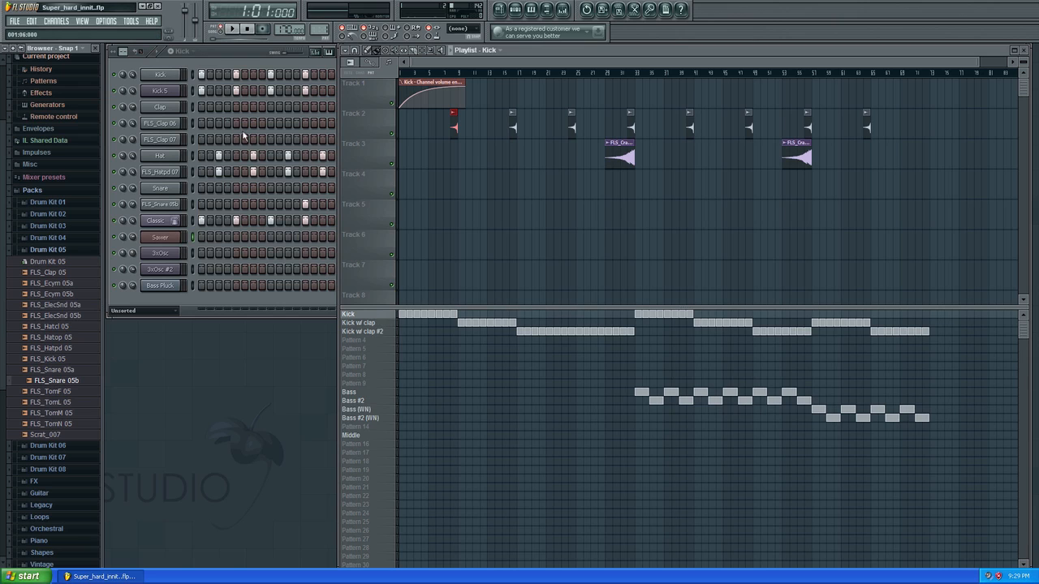
click(161, 74)
key(F9)
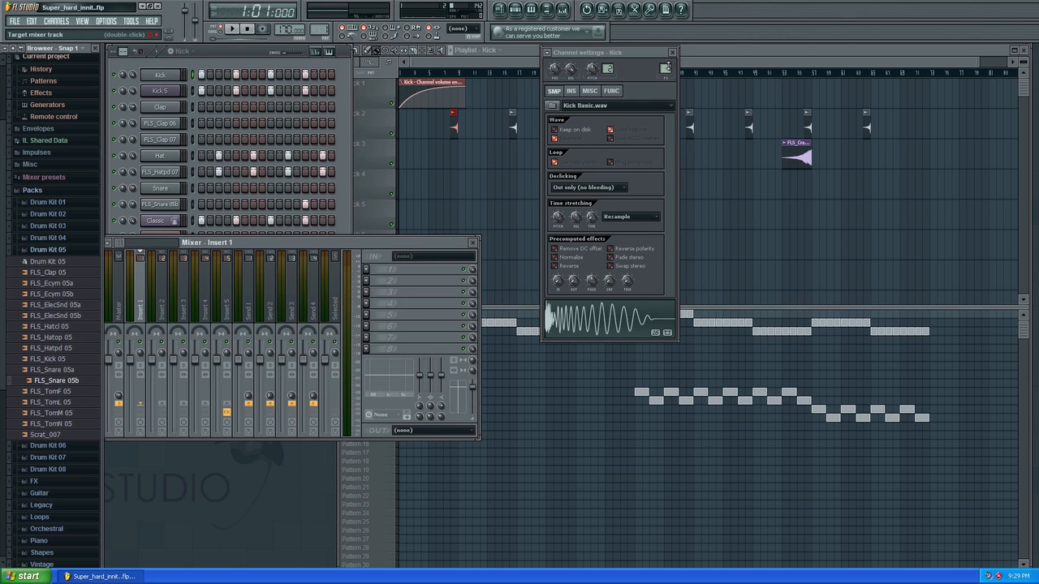
click(473, 243)
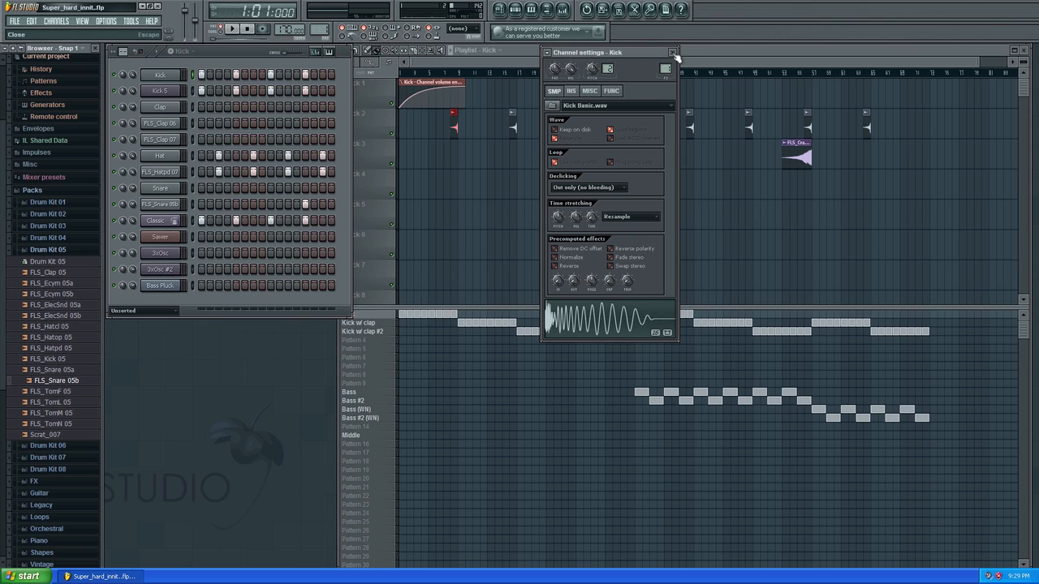
click(671, 52)
Examine the Kick 5 channel's settings and the Fruity Peak Controller on its mixer track, Insert 5, and close both windows
click(171, 94)
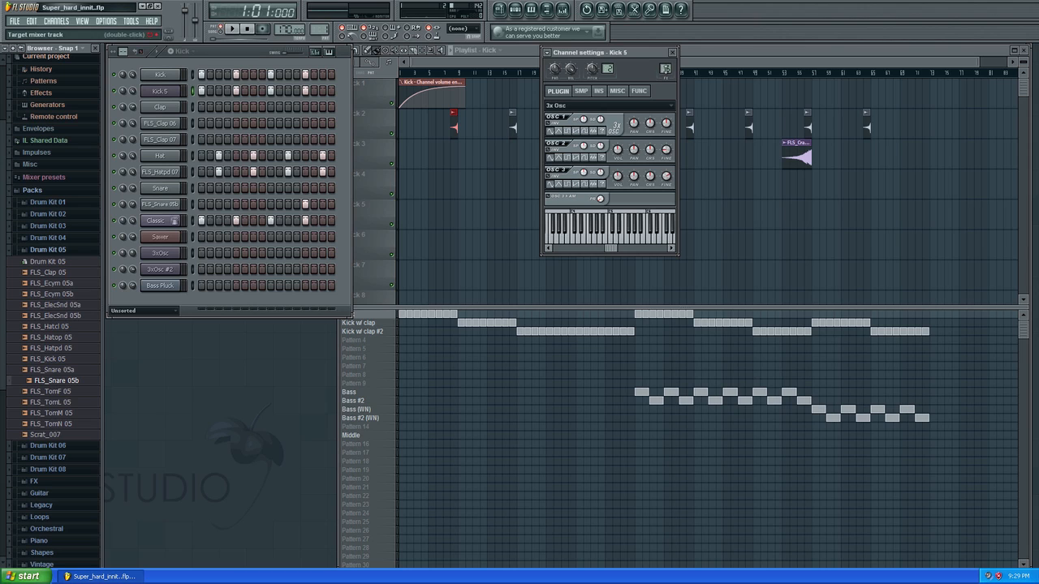
double_click(666, 69)
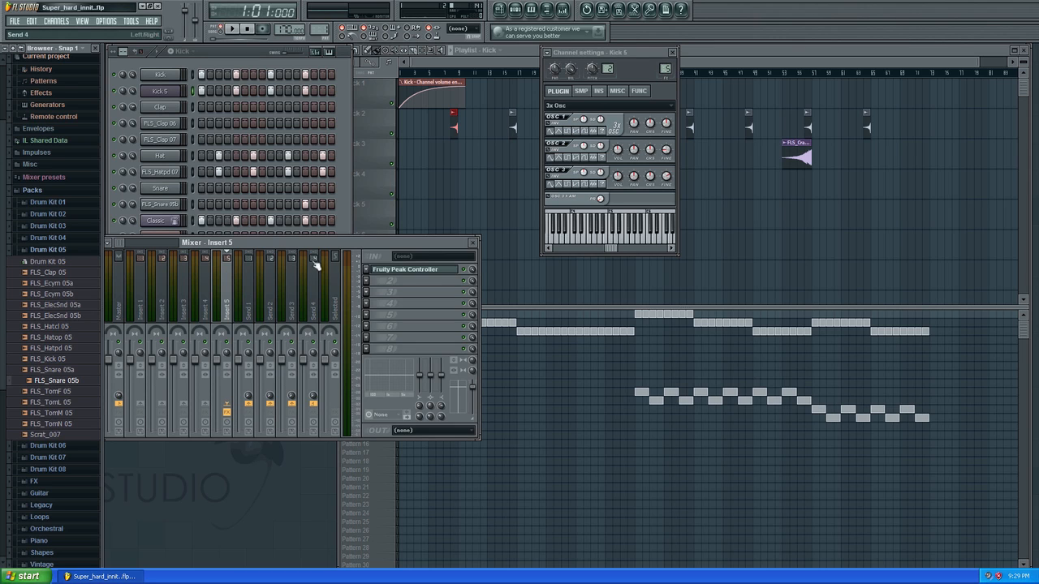
drag(358, 246, 337, 156)
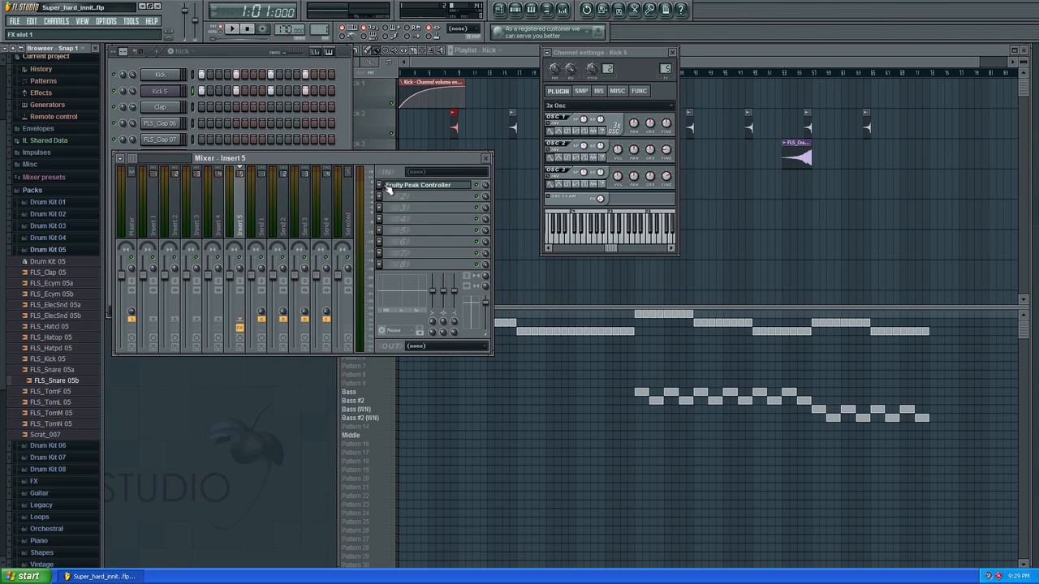
click(488, 160)
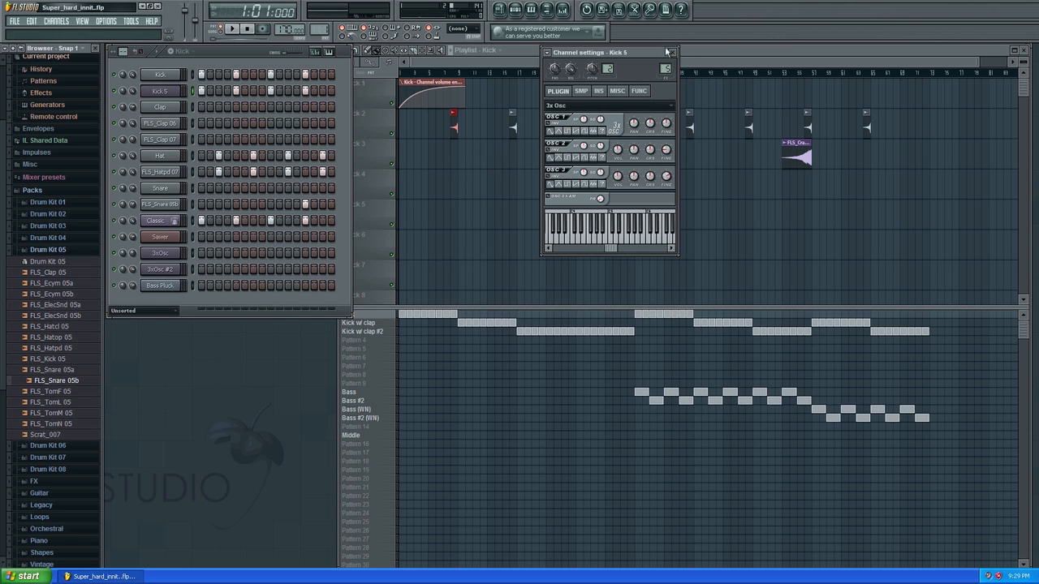
click(672, 52)
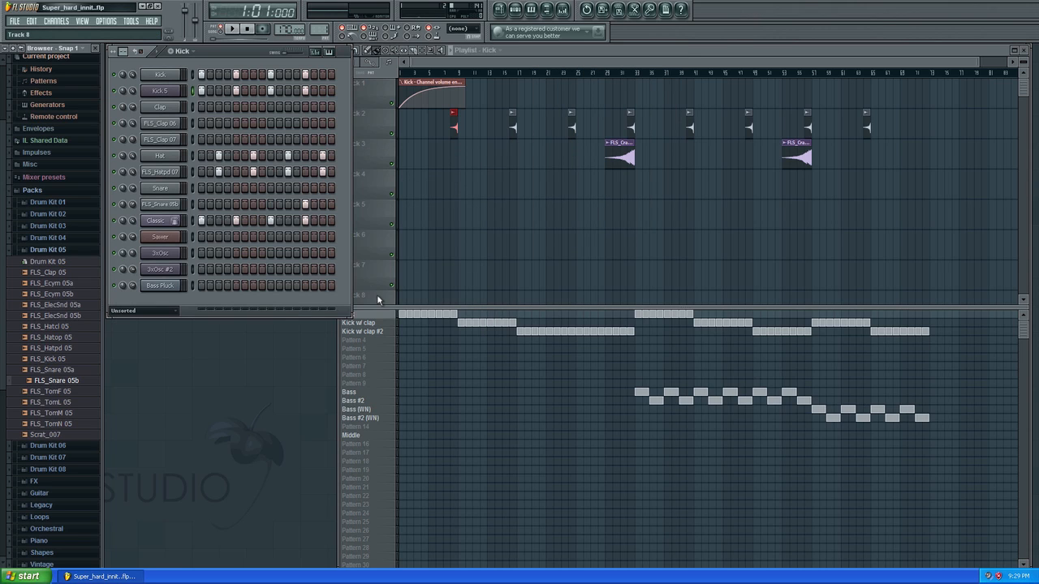
In the Bass (WN) pattern, examine the 3xOsc channel's mixer track, Insert 8, and the replacement effects available for its first effect slot
click(375, 409)
click(163, 253)
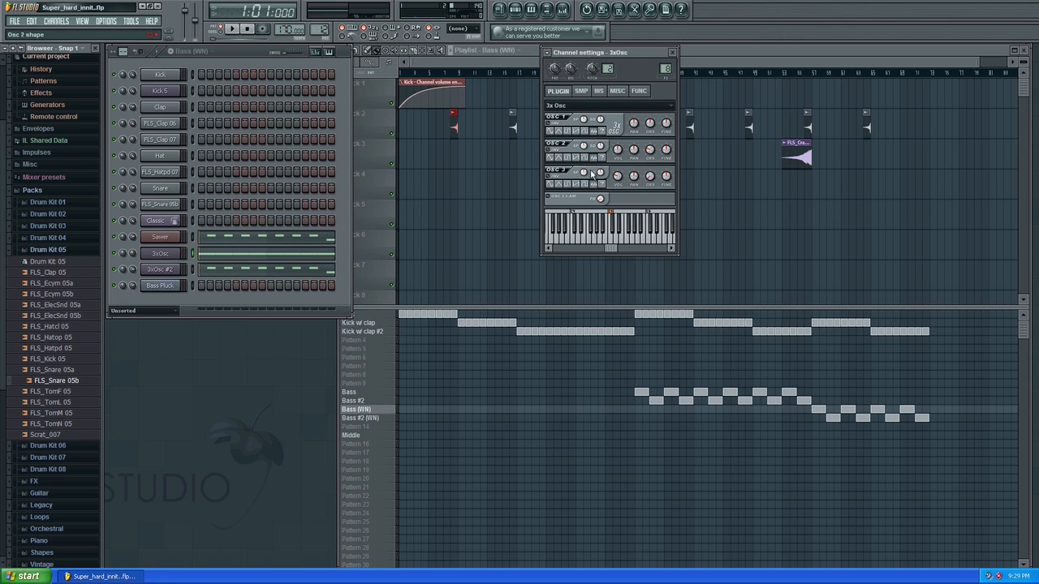
double_click(665, 69)
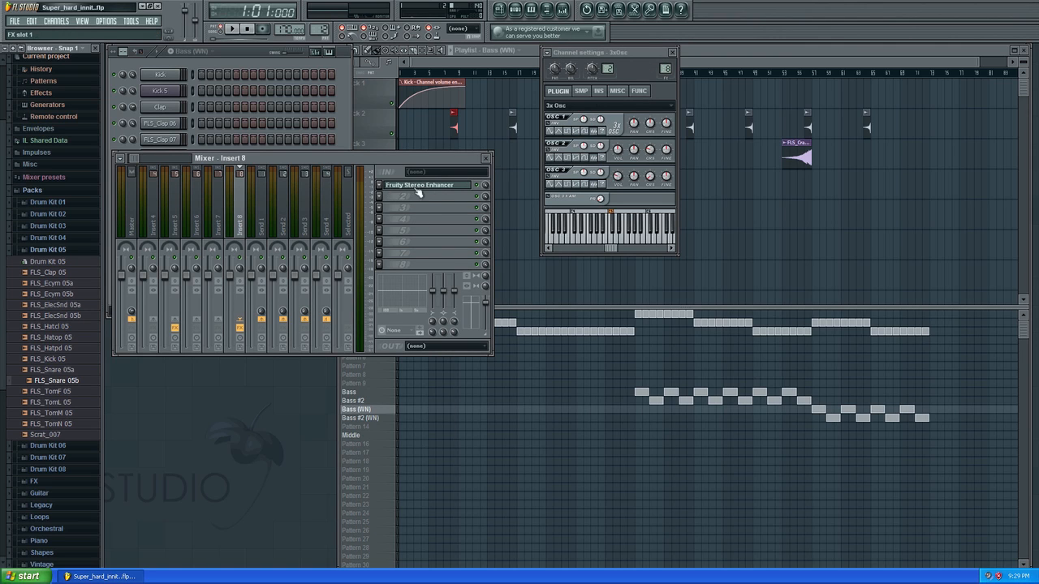
click(378, 185)
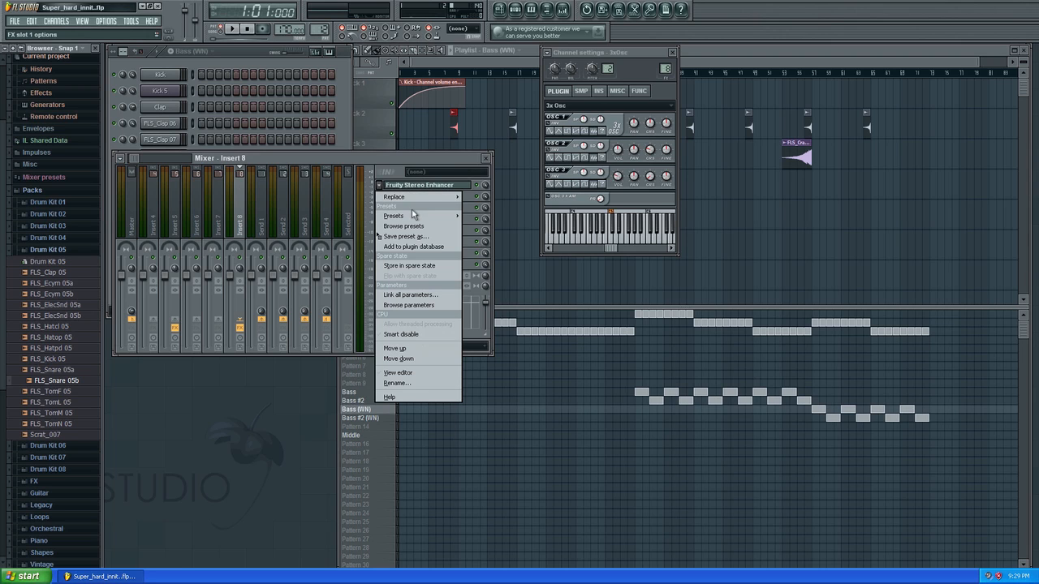
mouse_move(395, 196)
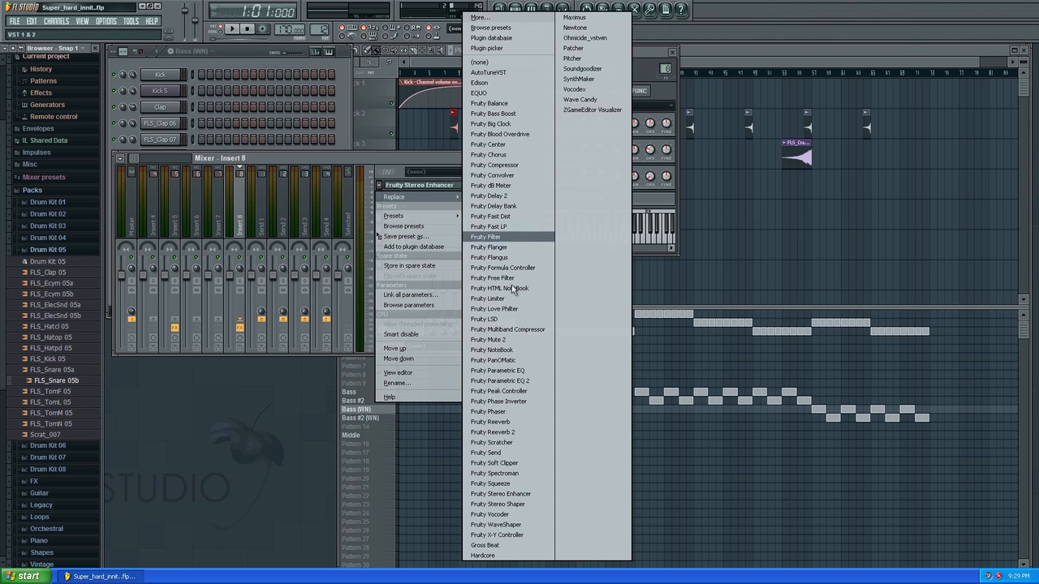
click(403, 157)
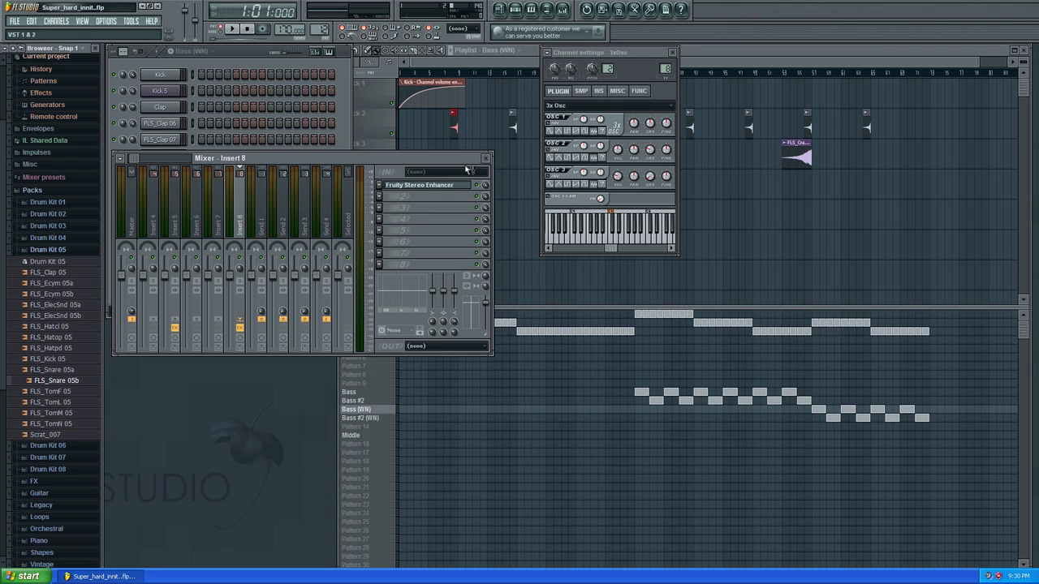
Open Fruity Stereo Enhancer on Insert 8 and bring up the controller link settings for its volume
drag(449, 163, 519, 86)
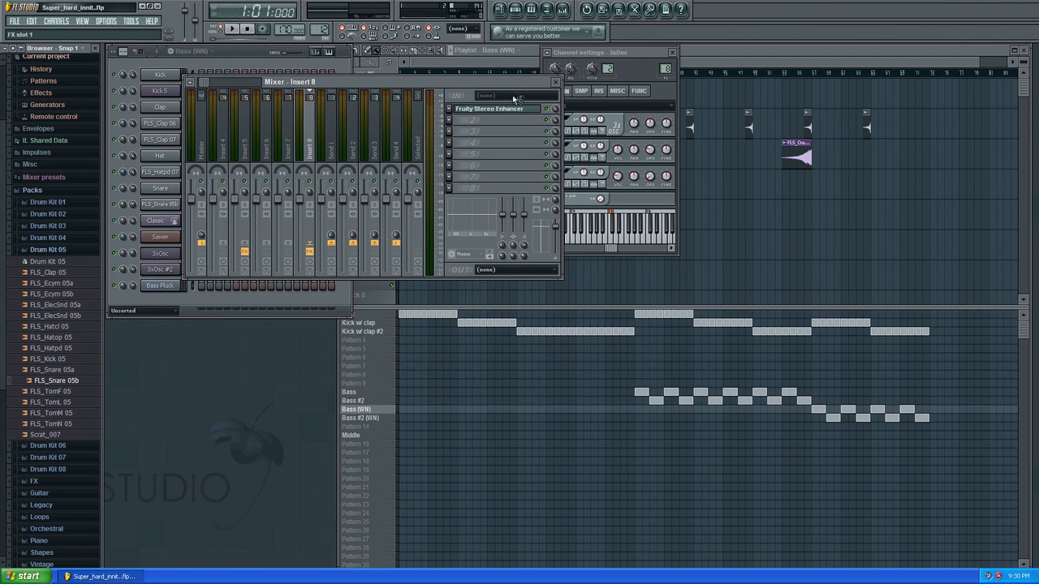
drag(492, 78, 510, 167)
click(509, 194)
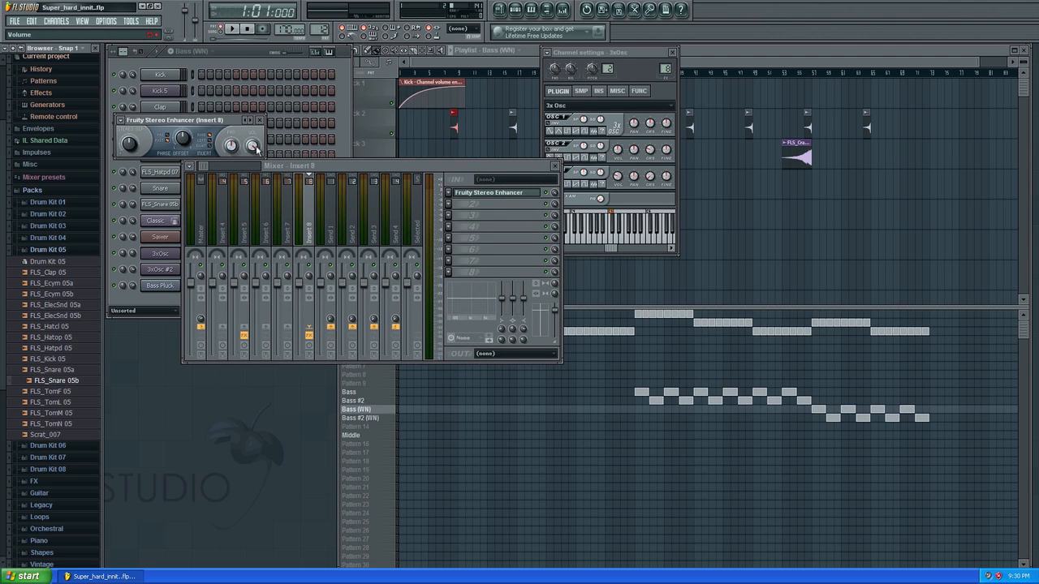
right_click(253, 146)
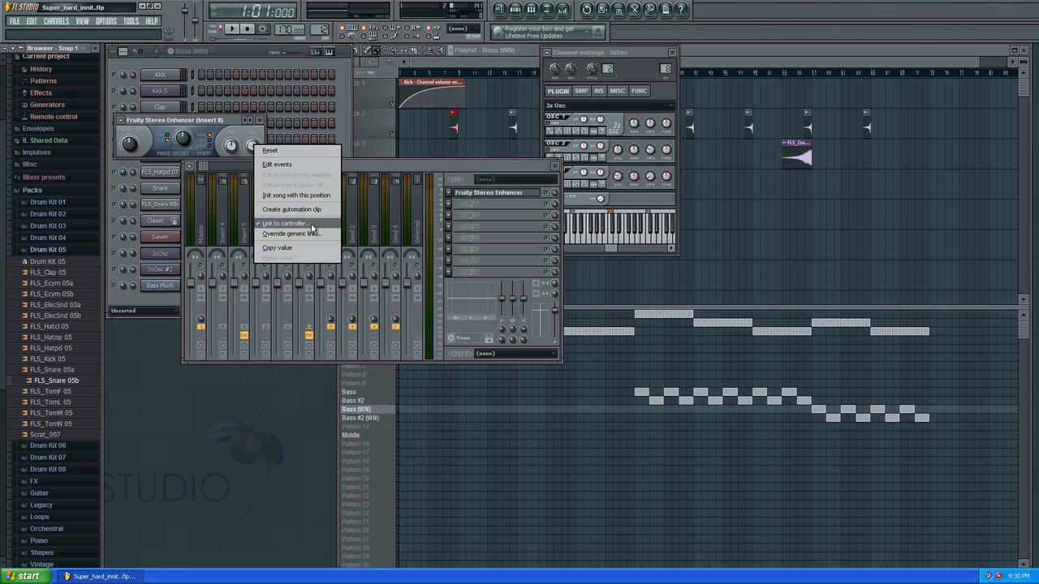
click(284, 223)
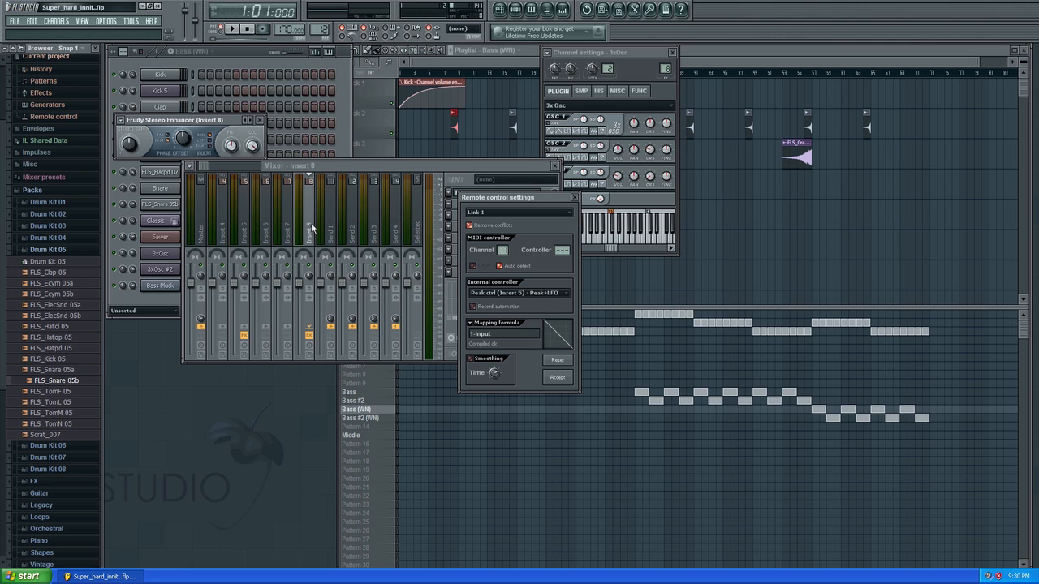
Review the internal controller choices, keep Peak ctrl (Insert 5) - Peak+LFO, choose the Inverted mapping formula, and accept the link
click(569, 291)
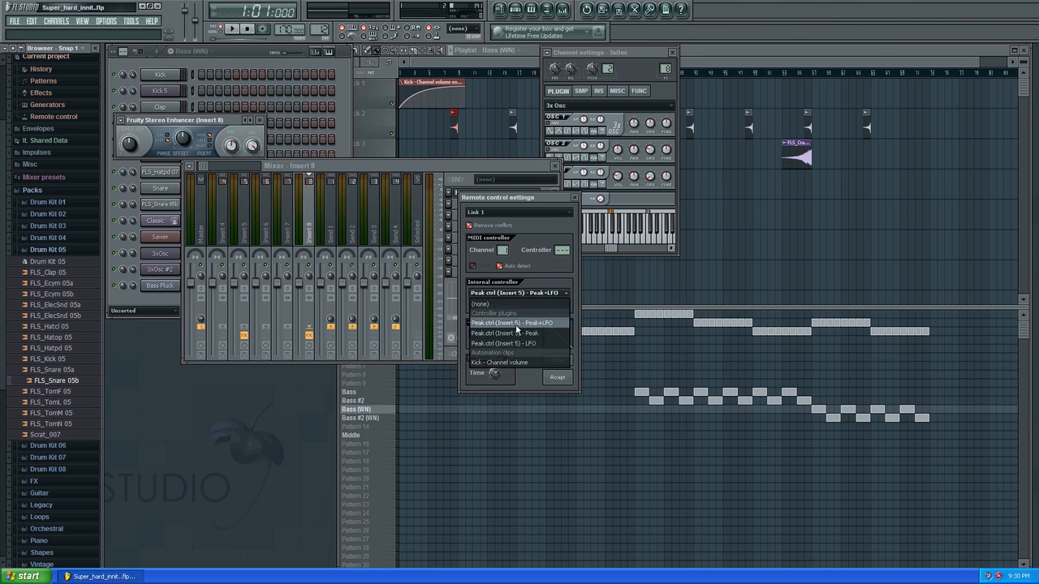
click(551, 267)
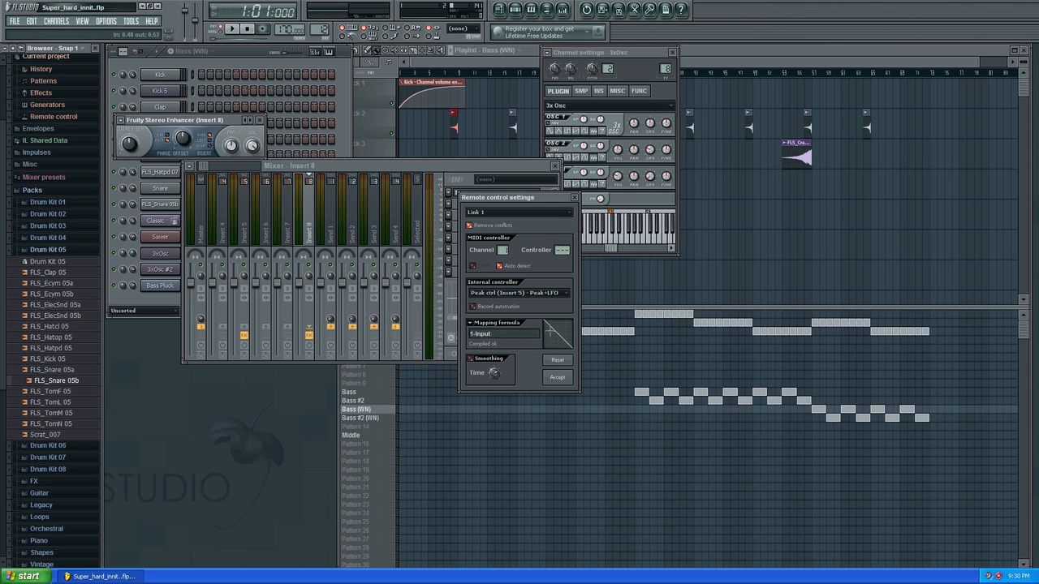
click(470, 324)
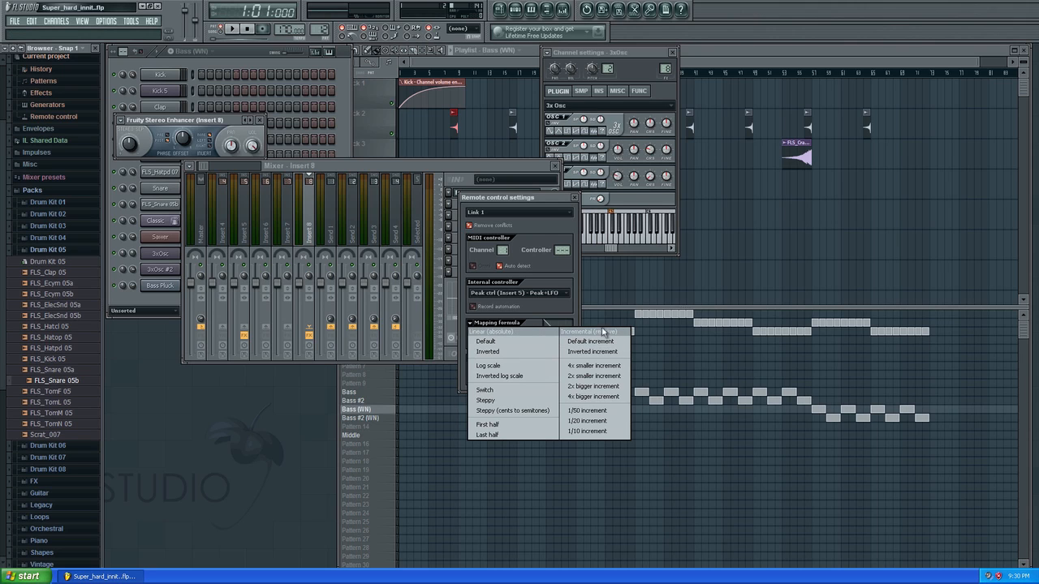
click(514, 352)
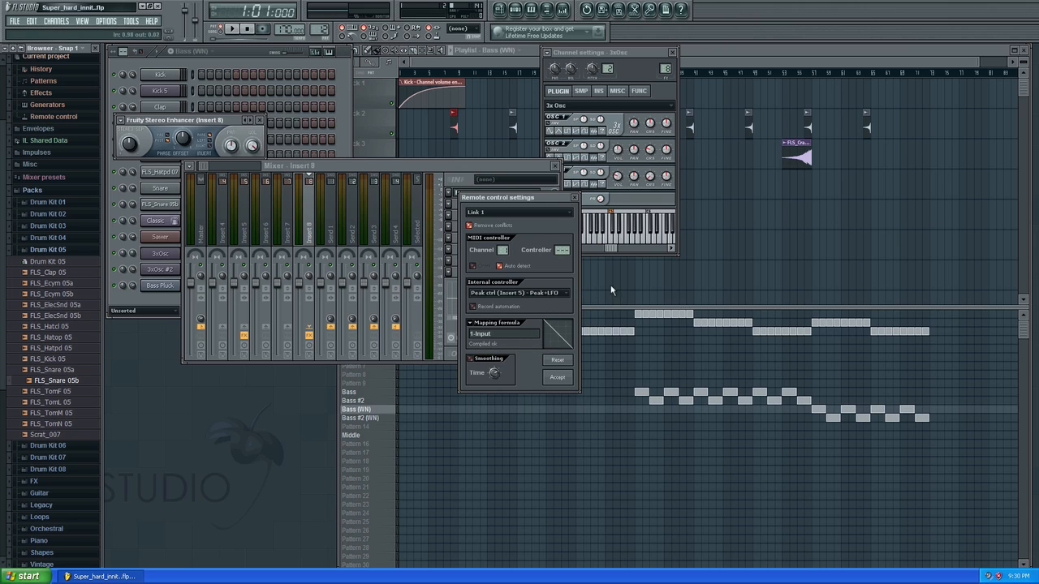
click(556, 378)
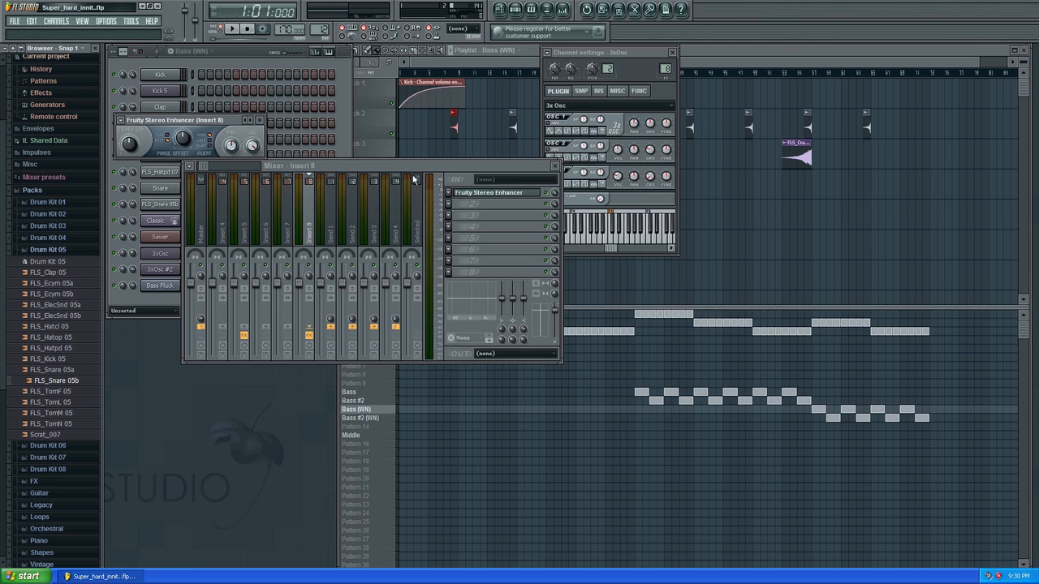
Close the mixer and the 3xOsc channel settings, play the song briefly from bar 57, stop it, and close Fruity Stereo Enhancer
click(555, 167)
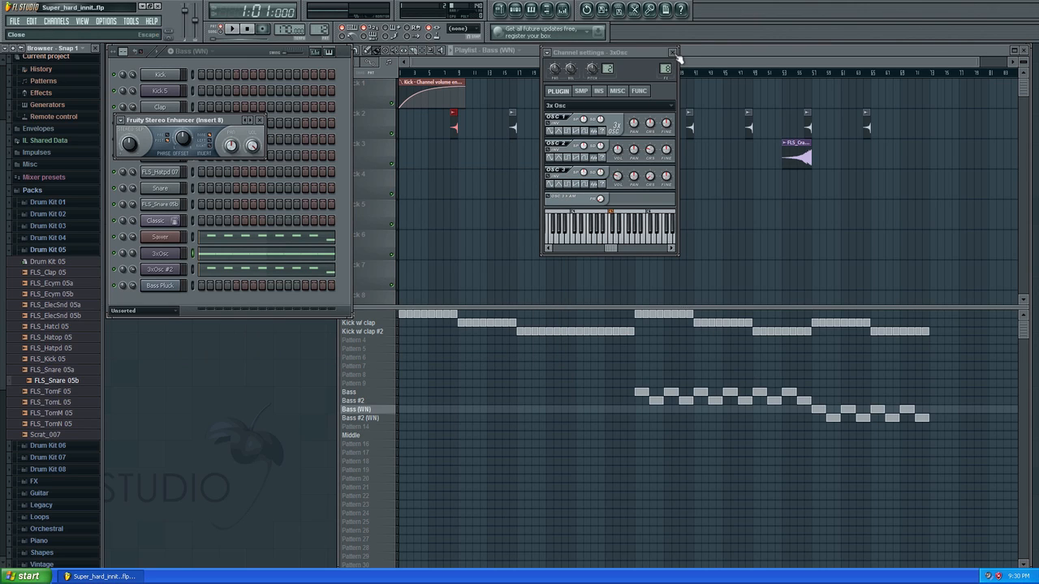
click(673, 52)
click(640, 73)
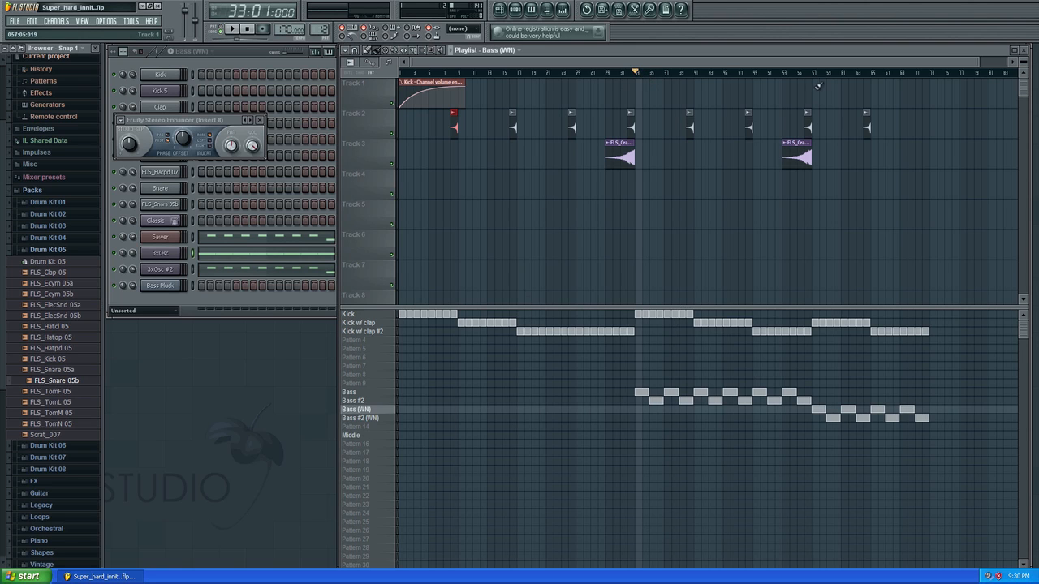
click(816, 74)
key(space)
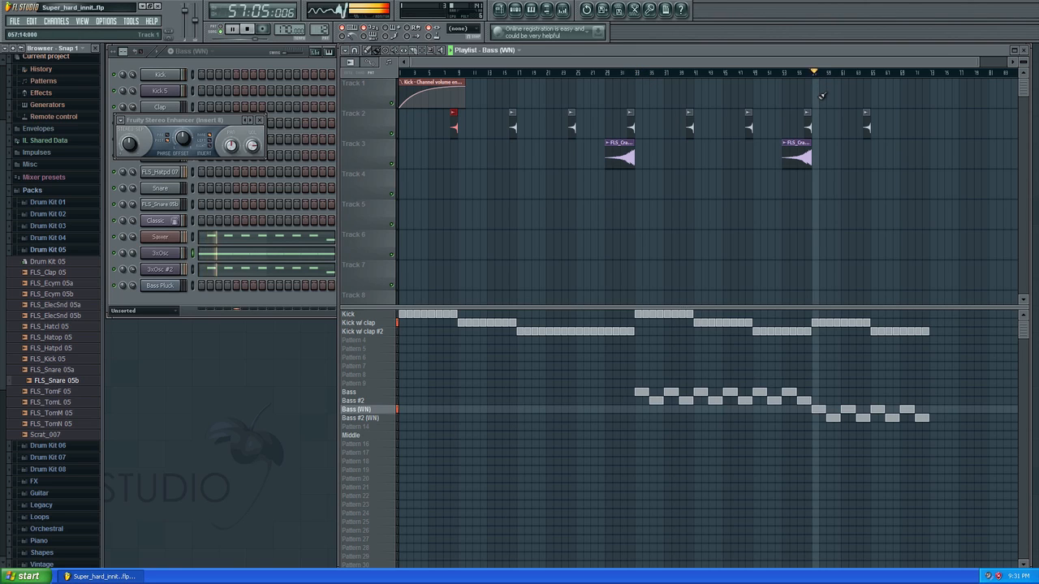
key(space)
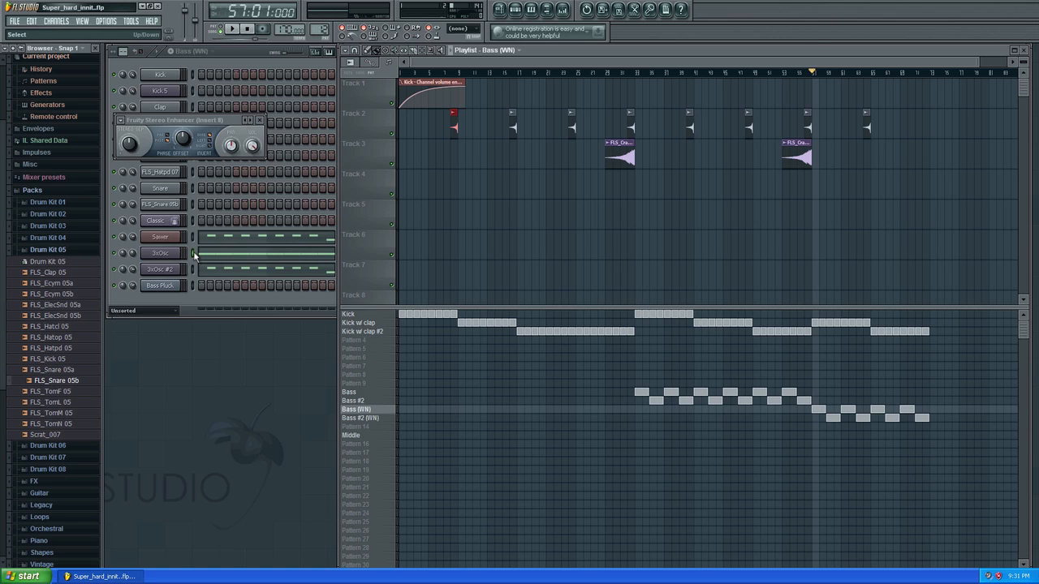
click(259, 120)
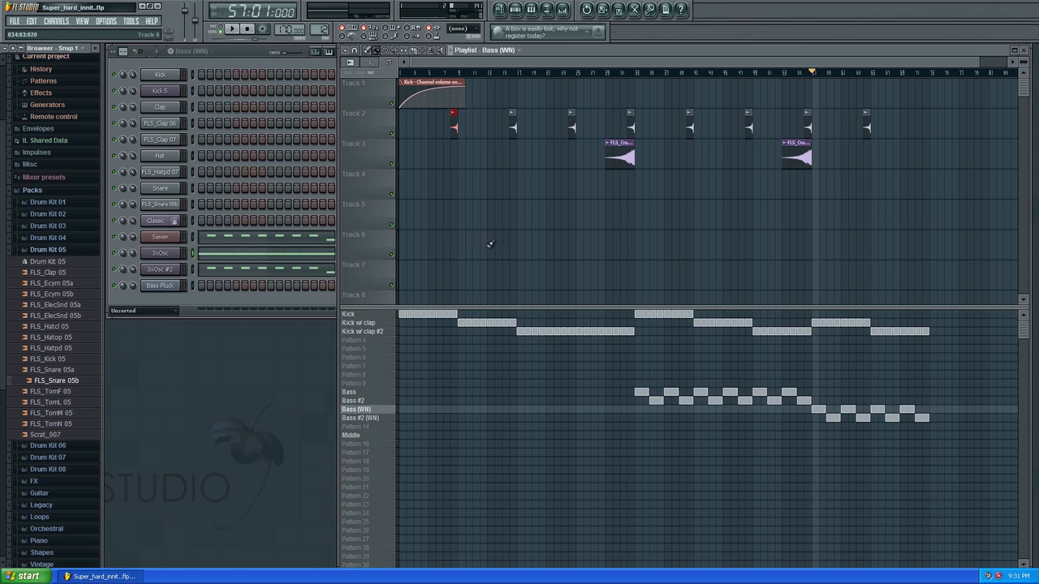
Check the 3xOsc channel's mixer routing to Insert 8, and close the mixer and channel settings
click(159, 256)
click(667, 70)
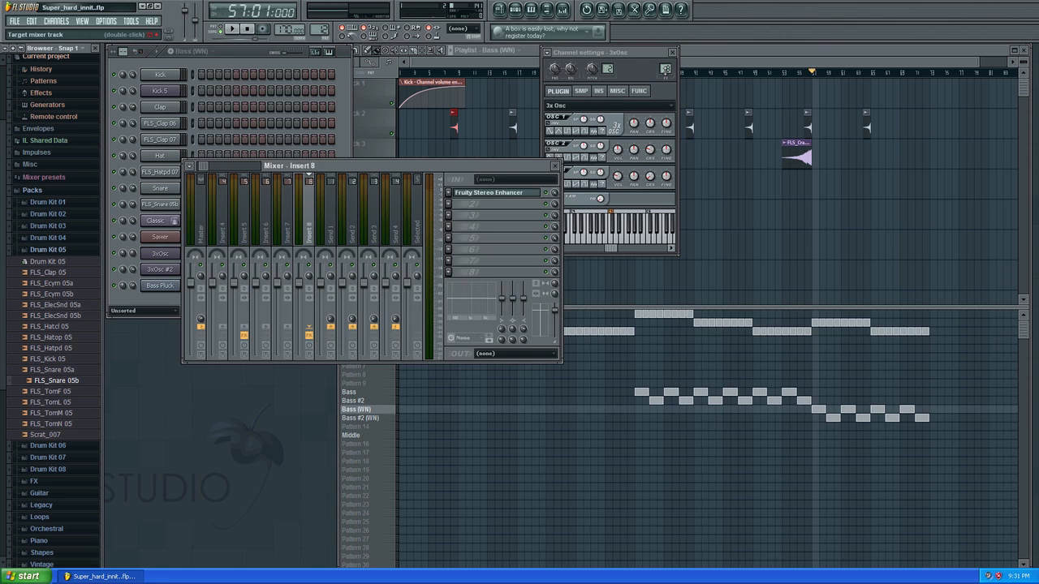
click(554, 166)
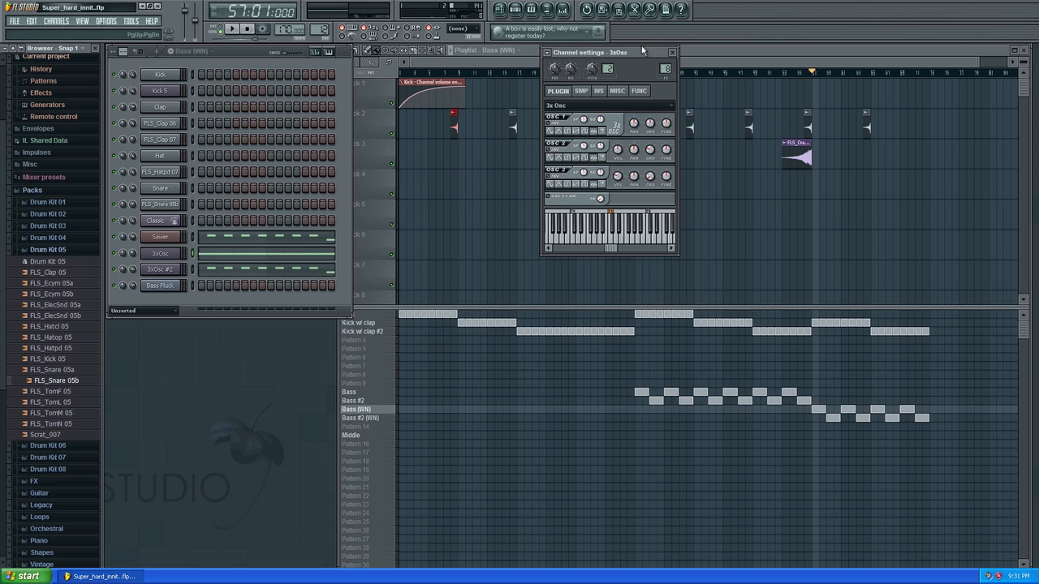
click(672, 52)
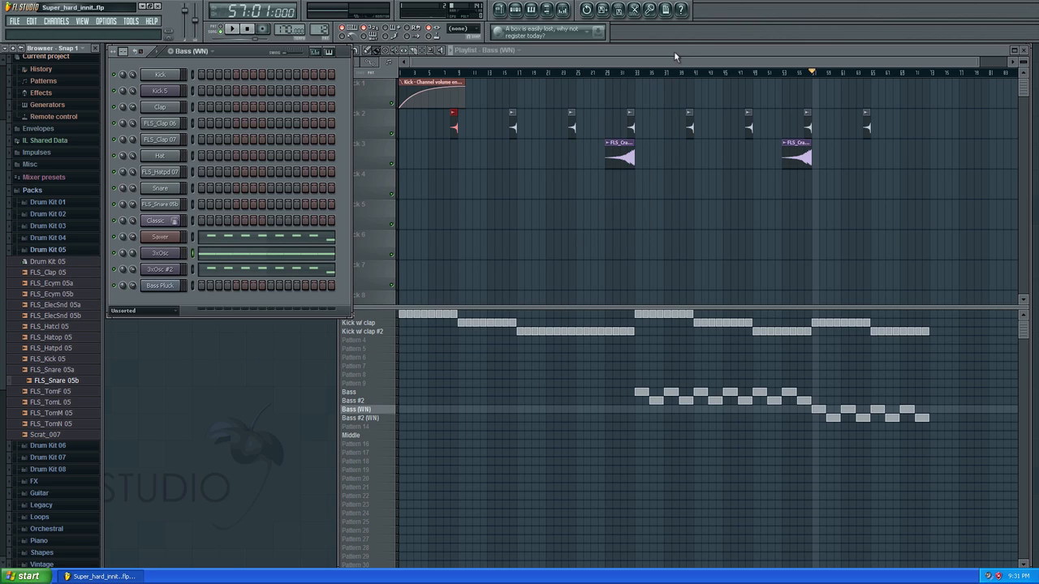
In the Kick w/ clap pattern, review the Fruity Peak Controller on Kick 5's mixer track, Insert 5, and close its windows
click(360, 323)
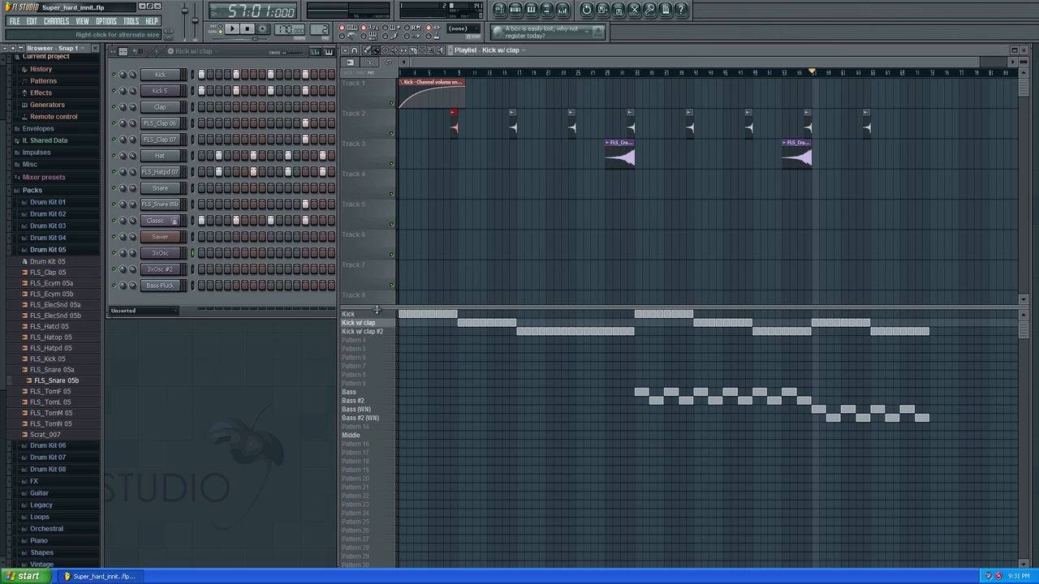
click(163, 91)
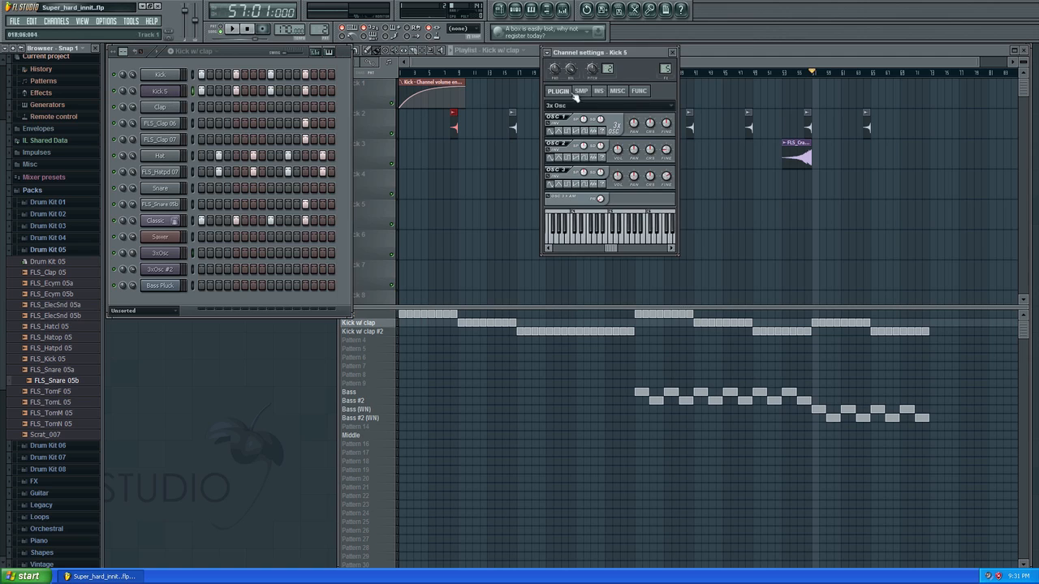
double_click(664, 69)
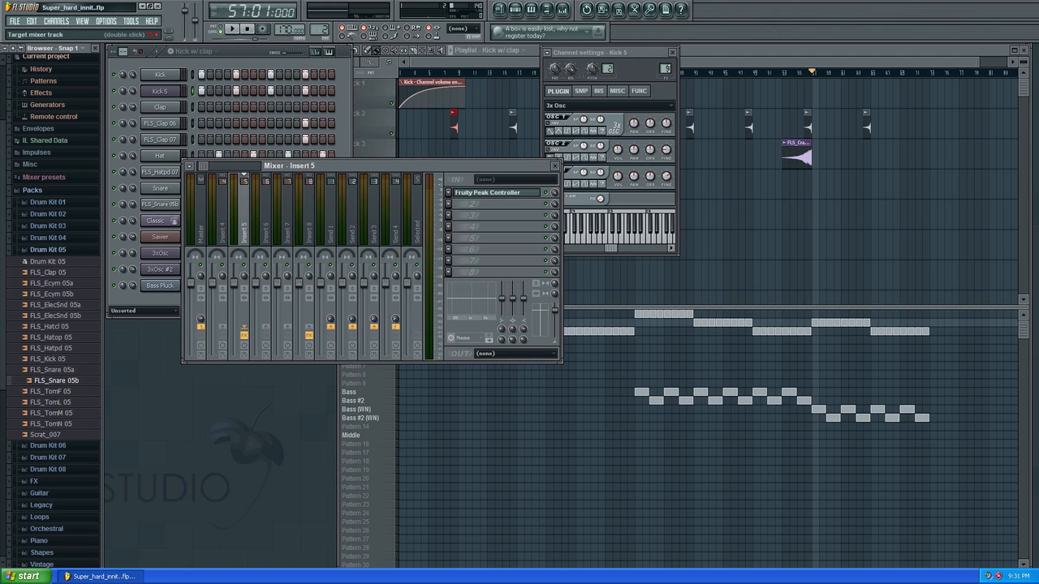
click(511, 194)
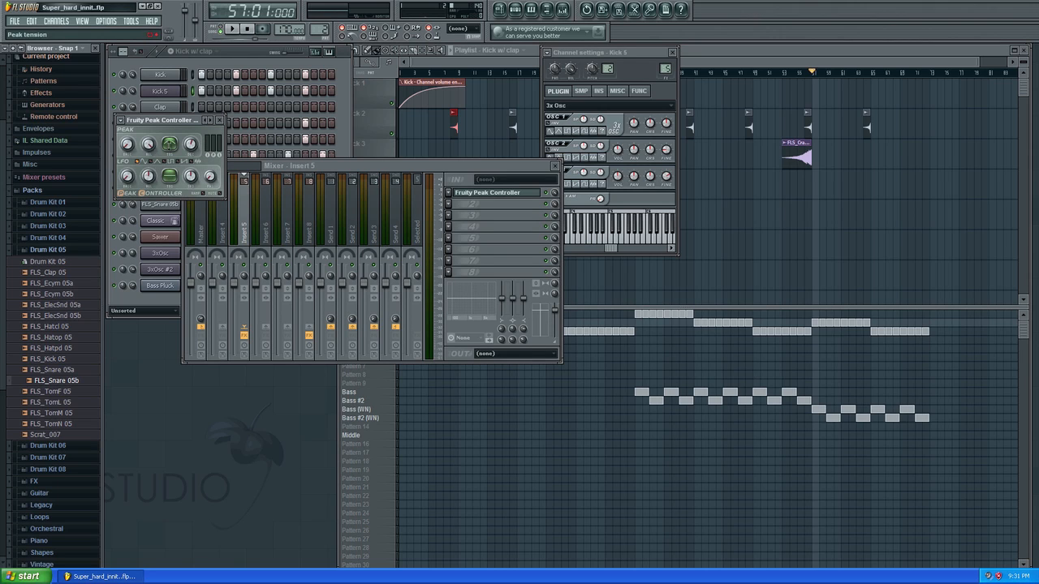
click(219, 120)
click(556, 167)
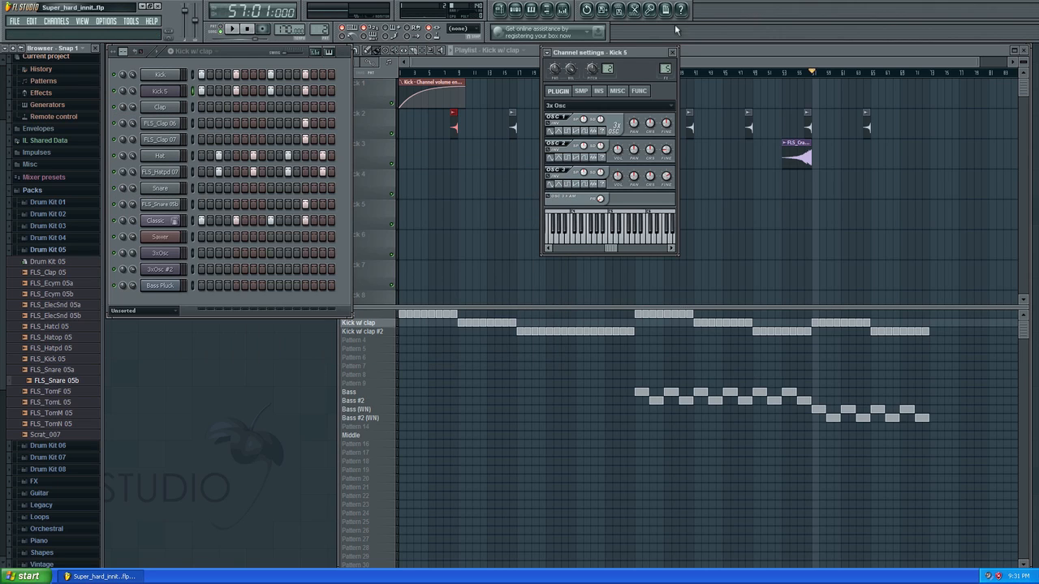
click(673, 52)
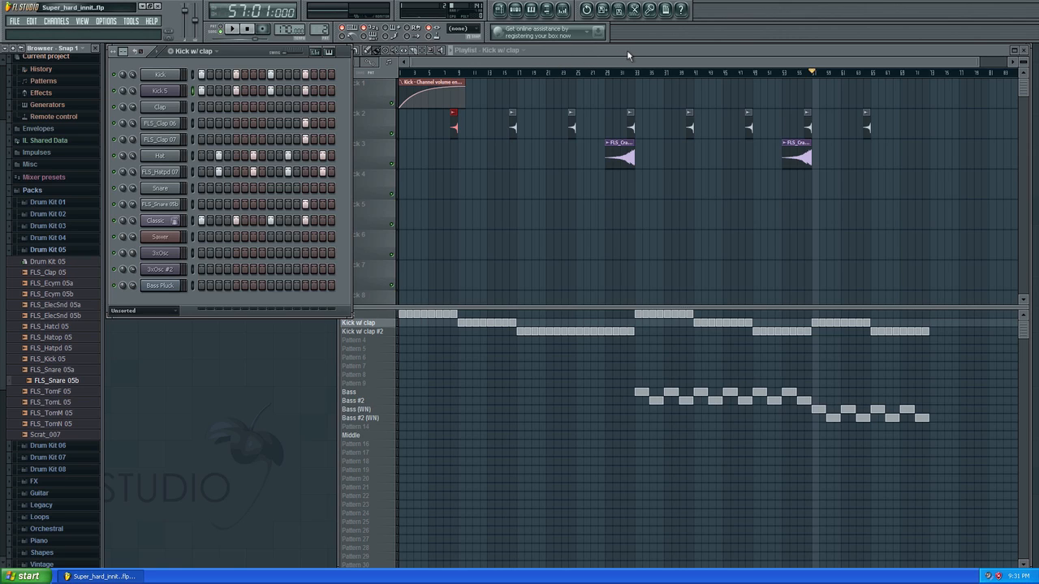
In the Bass pattern, examine the Sawer channel's mixer track, Insert 13, and its Fruity Blood Overdrive settings
click(383, 396)
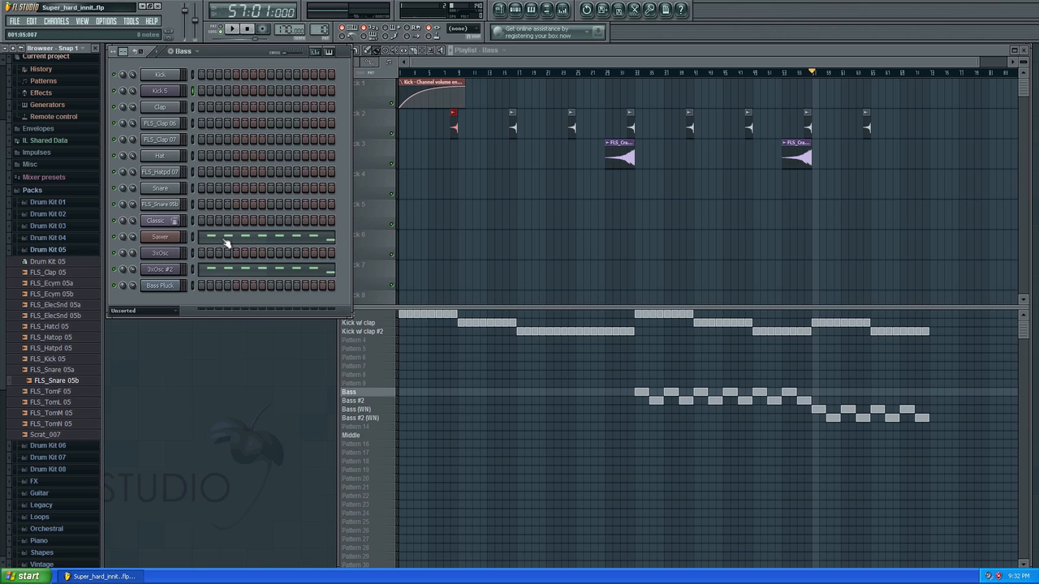
click(157, 236)
click(653, 50)
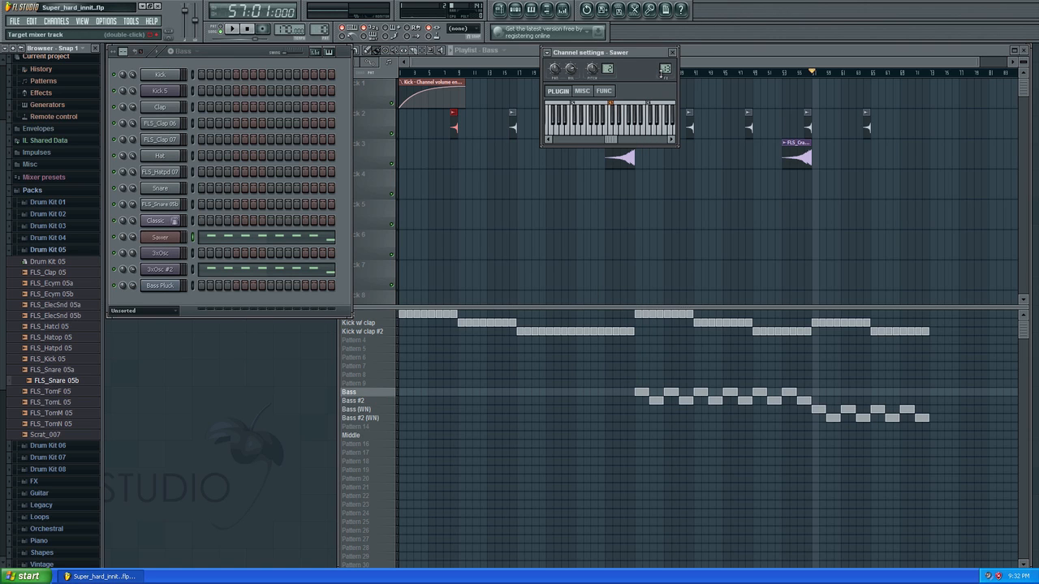
double_click(663, 69)
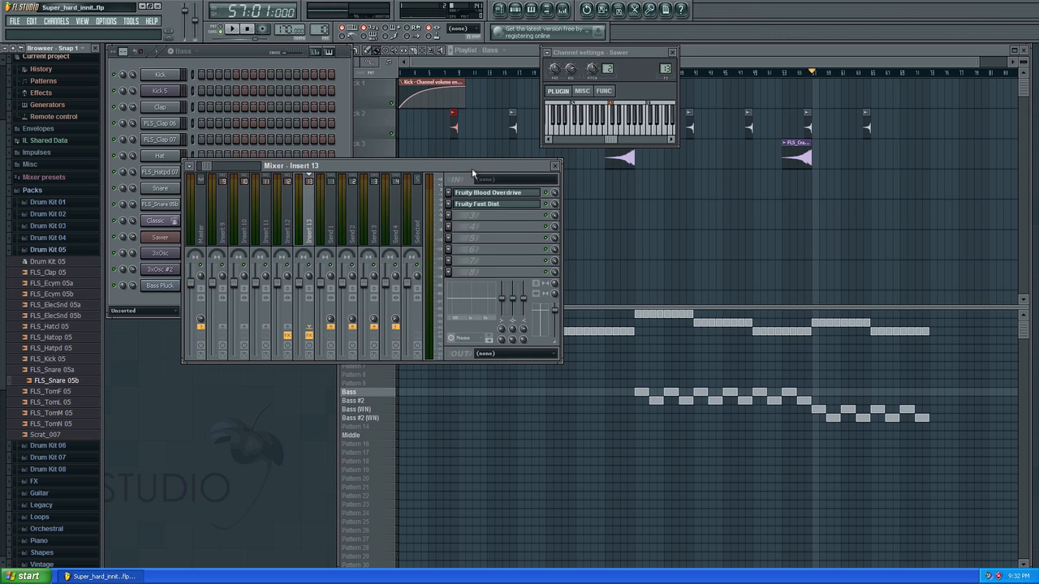
click(517, 194)
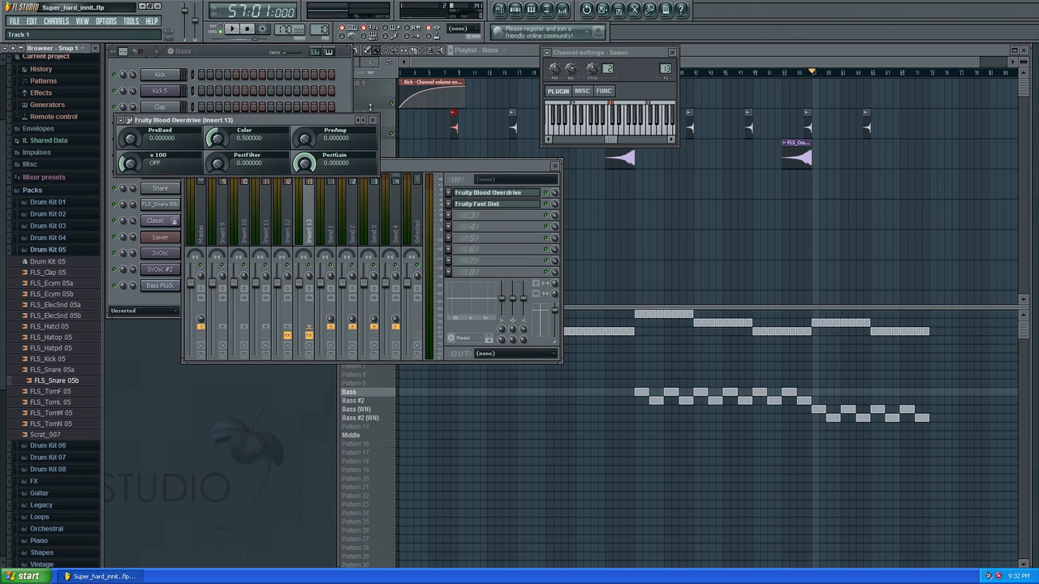
click(373, 120)
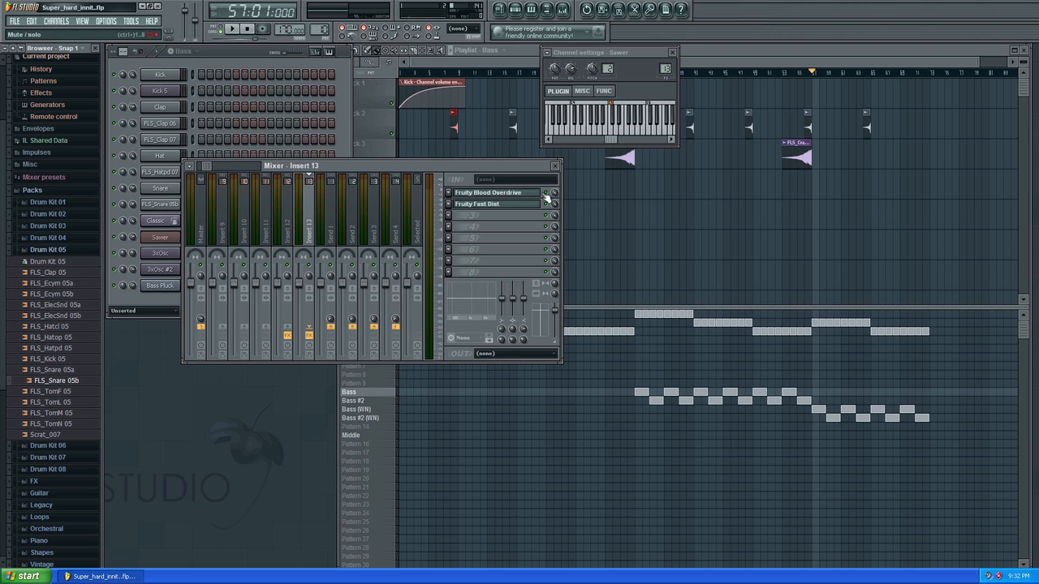
Audition the Bass pattern while viewing the Sawer channel's effects on Insert 13, and close the mixer
click(232, 30)
click(178, 259)
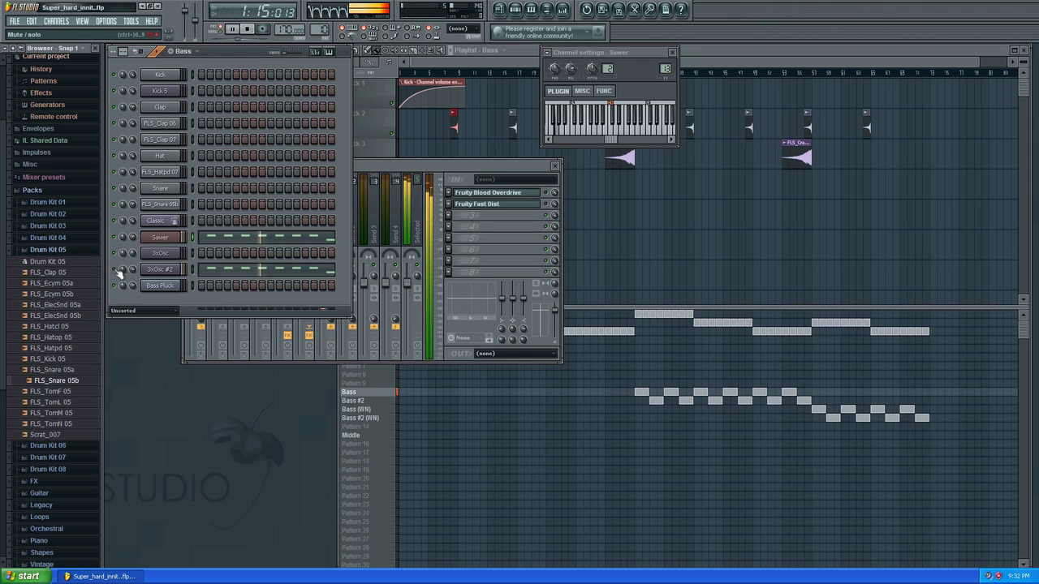
click(551, 208)
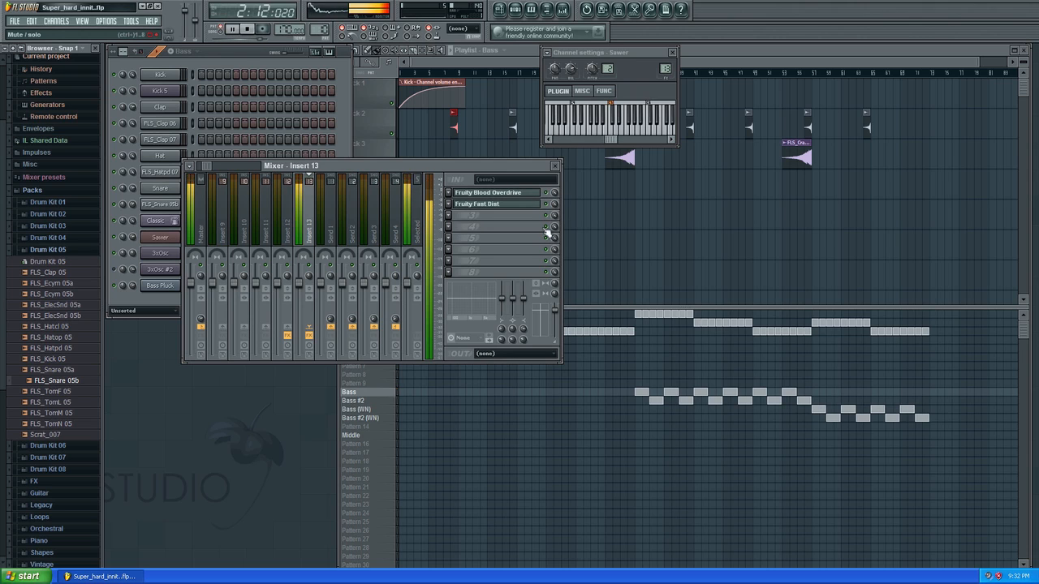
click(554, 167)
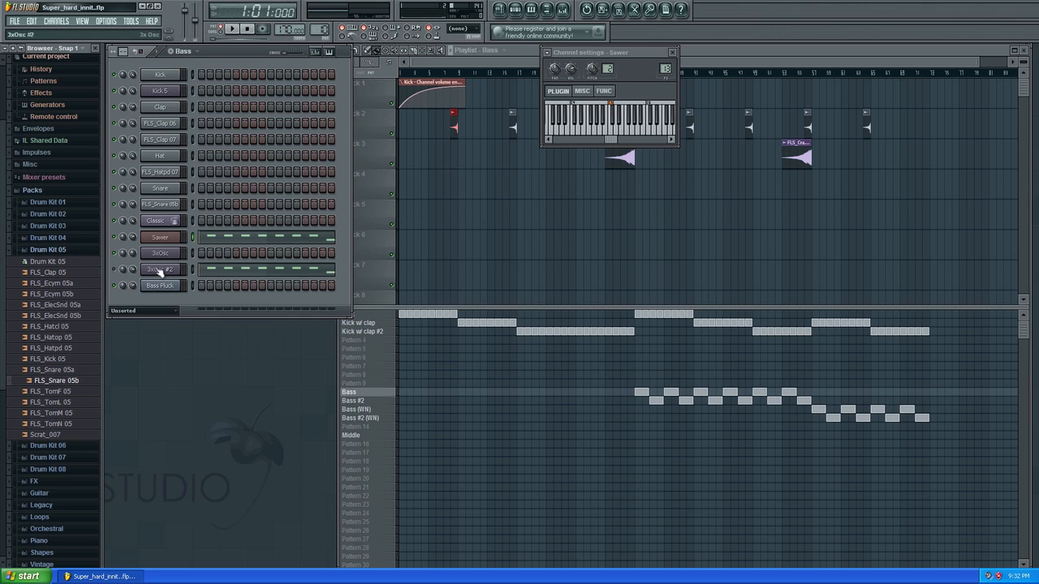
View the 3xOsc #2 channel's oscillator settings, close them, and briefly audition the Bass pattern
click(158, 270)
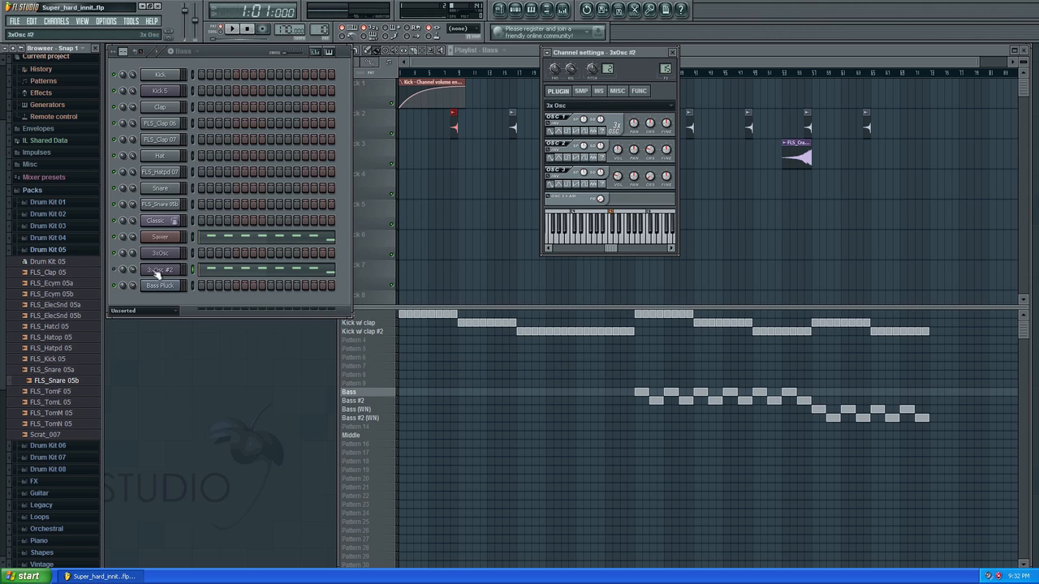
click(670, 54)
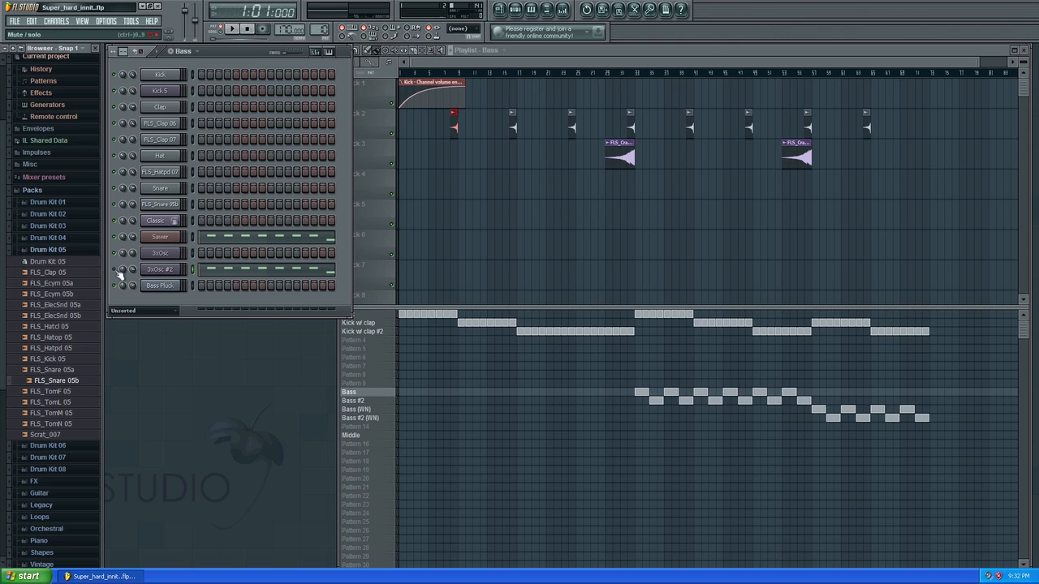
click(233, 31)
click(248, 30)
Check the effect on 3xOsc #2's mixer track, Insert 15, replay the Bass pattern briefly, and close the channel settings
click(172, 271)
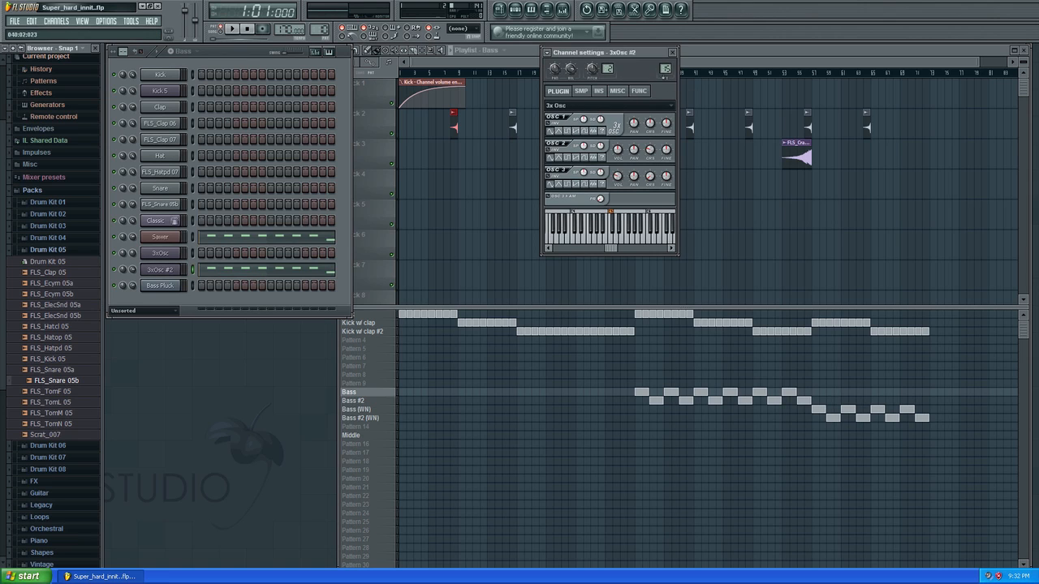
double_click(666, 69)
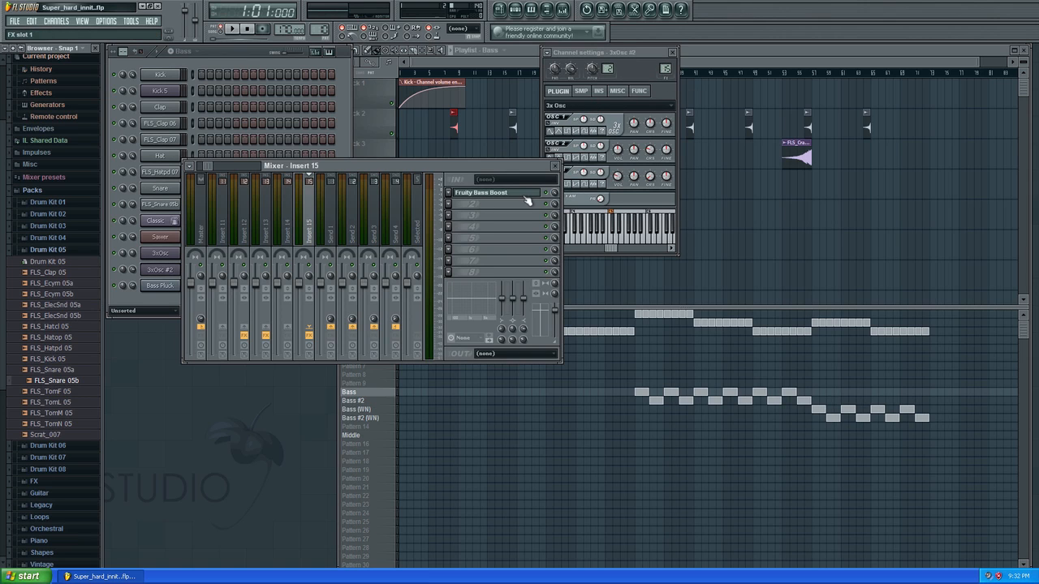
click(555, 166)
key(space)
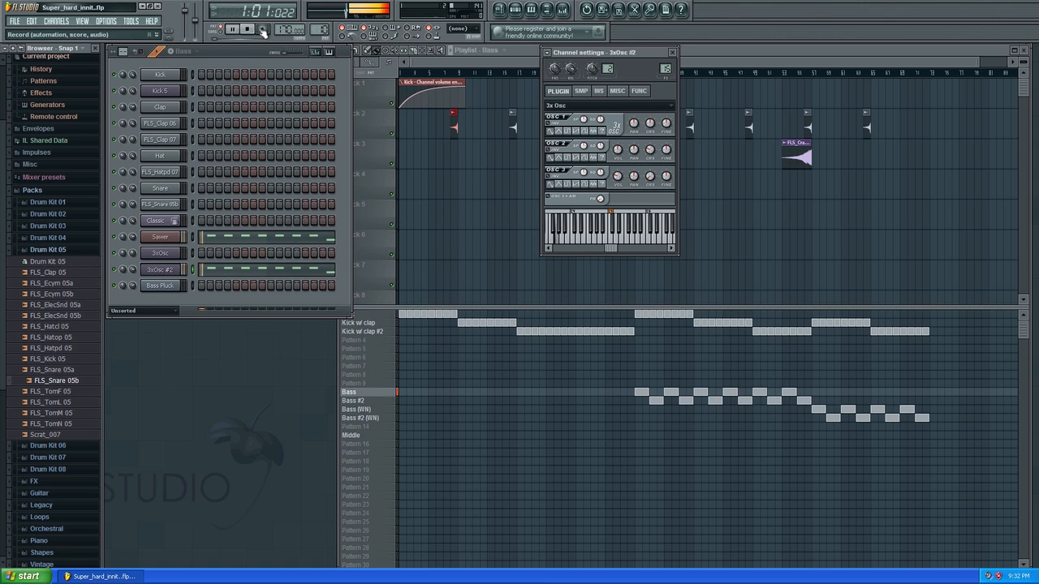
click(246, 29)
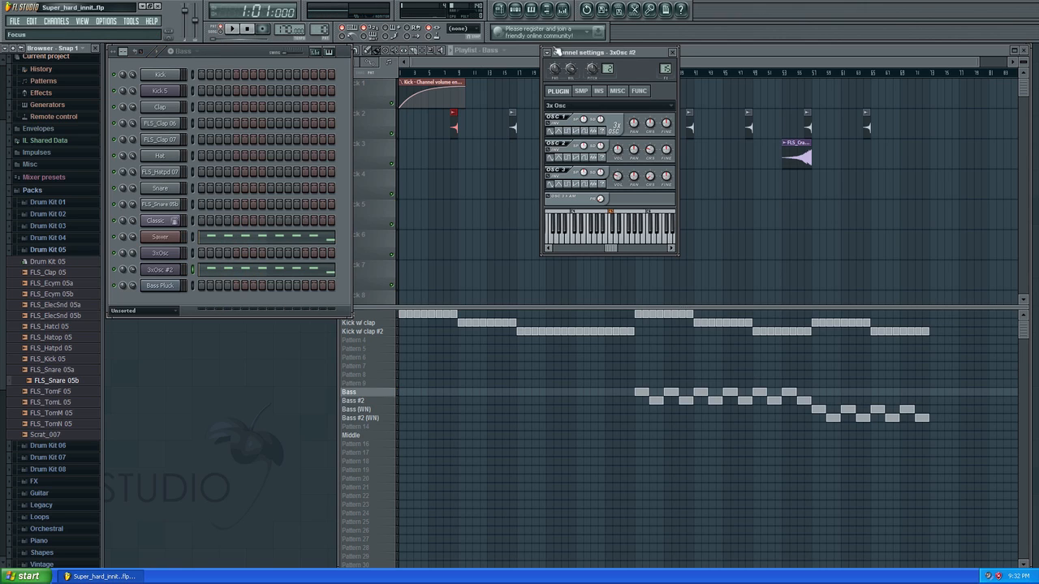
click(674, 53)
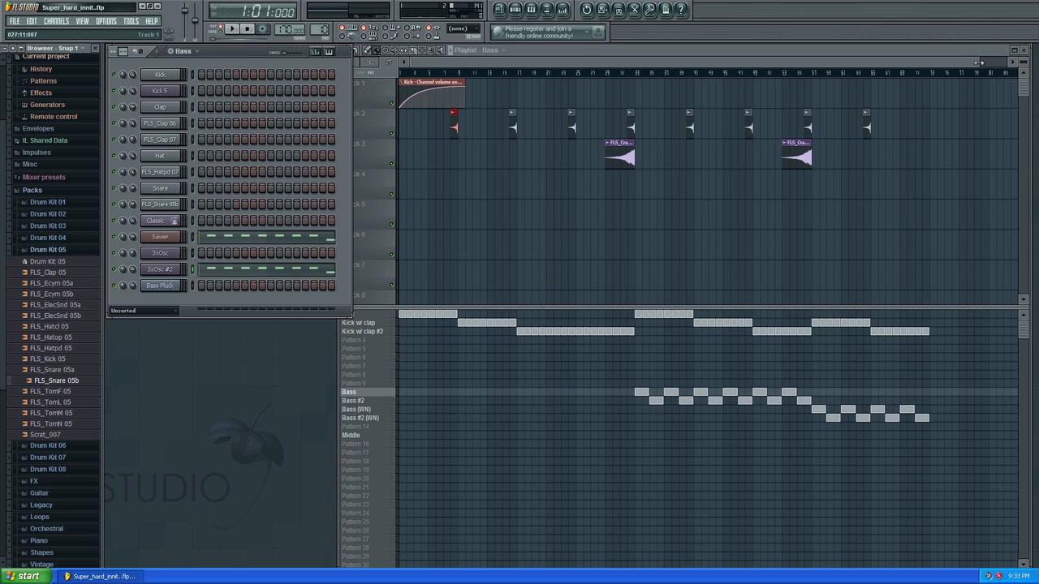
Audition the Kick pattern, switch to Kick w/ clap #2 during playback, and stop
drag(978, 62, 1007, 62)
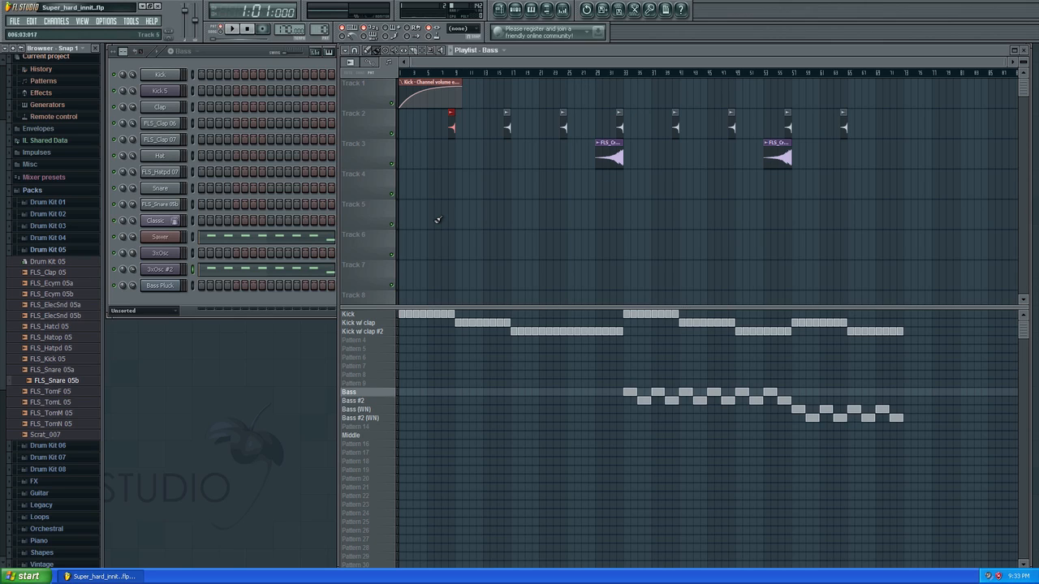
click(379, 324)
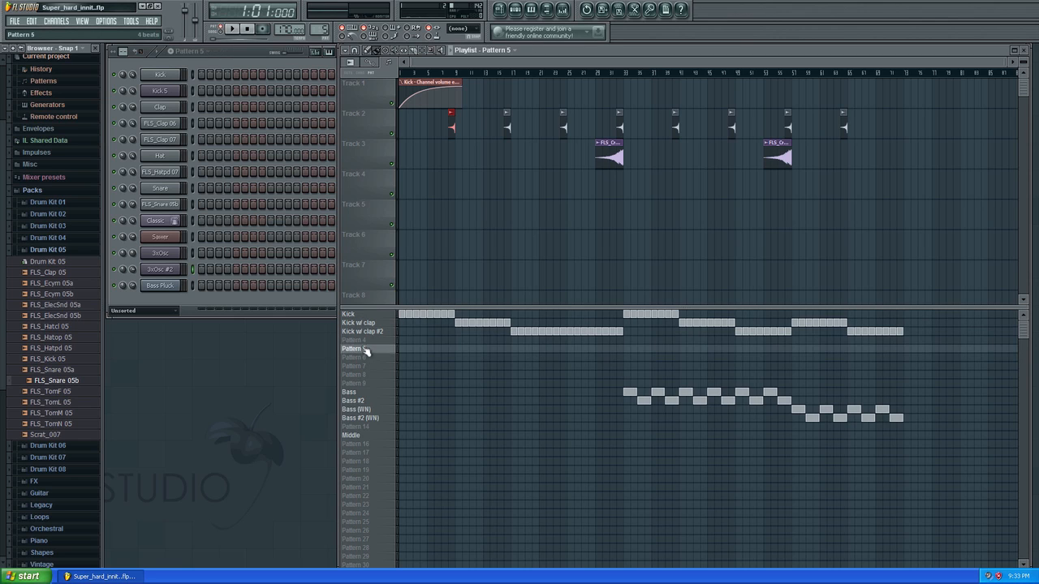
click(363, 315)
click(236, 30)
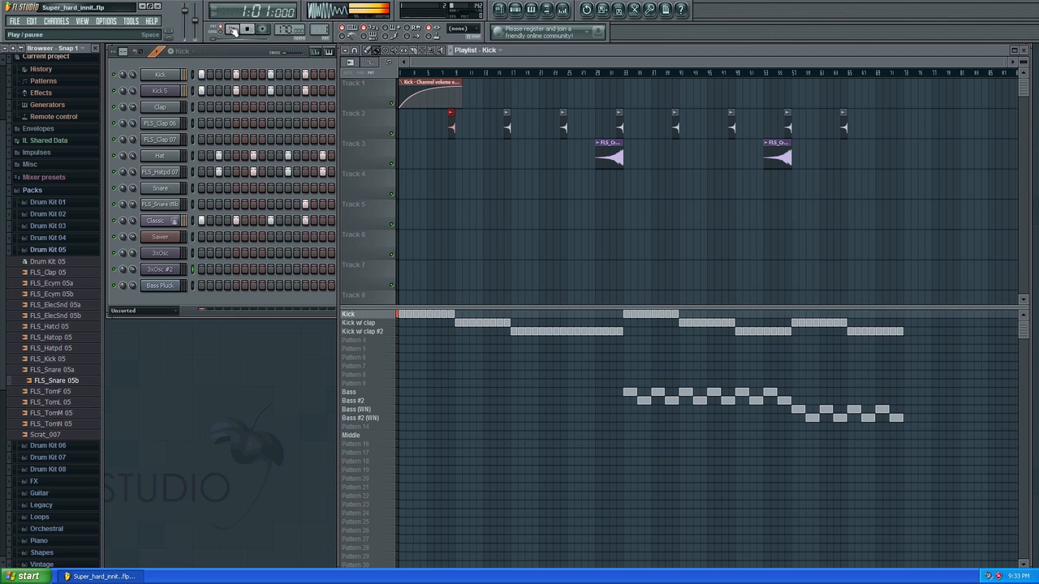
click(367, 331)
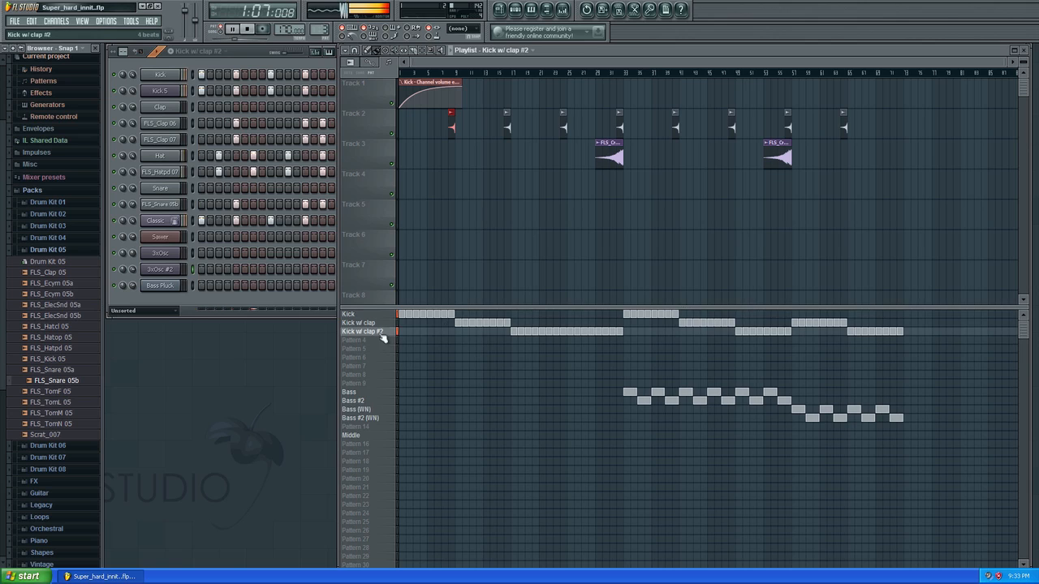
click(247, 29)
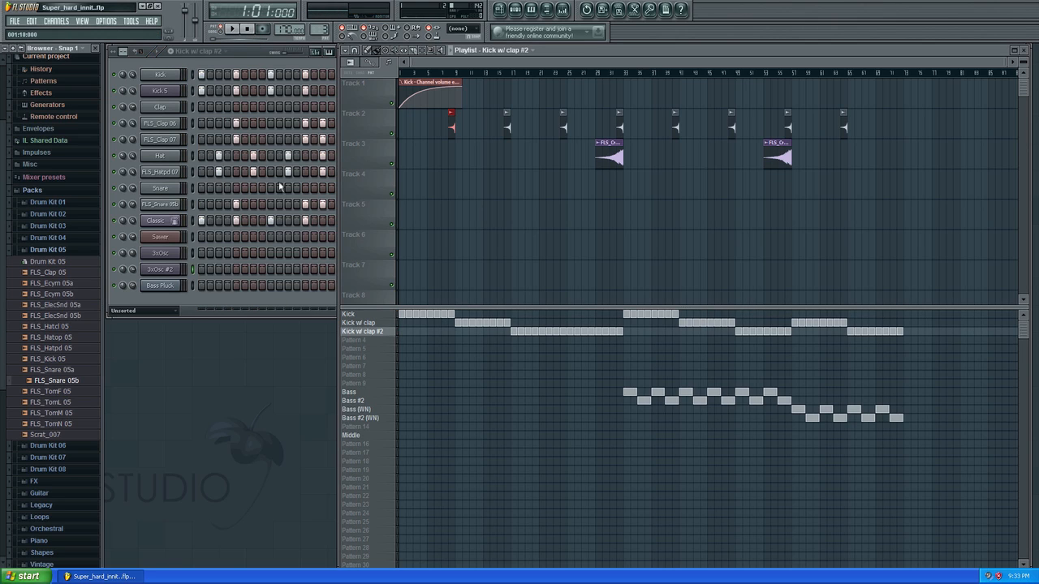
Preview several Drum Kit 05 samples, including FLS_TomF 05, FLS_ElecSnd 05b and FLS_Ecym 05b
click(76, 424)
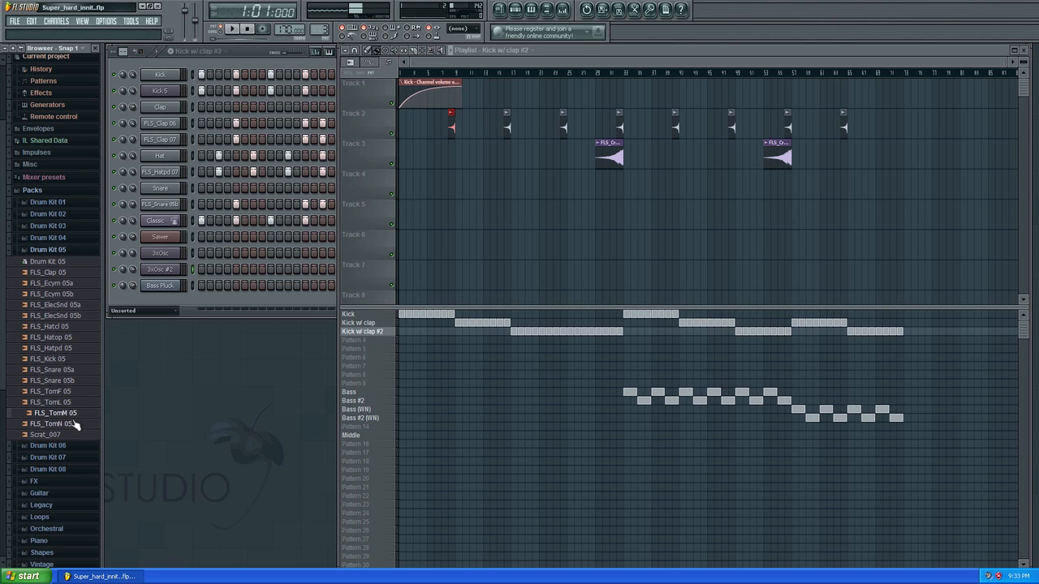
click(69, 392)
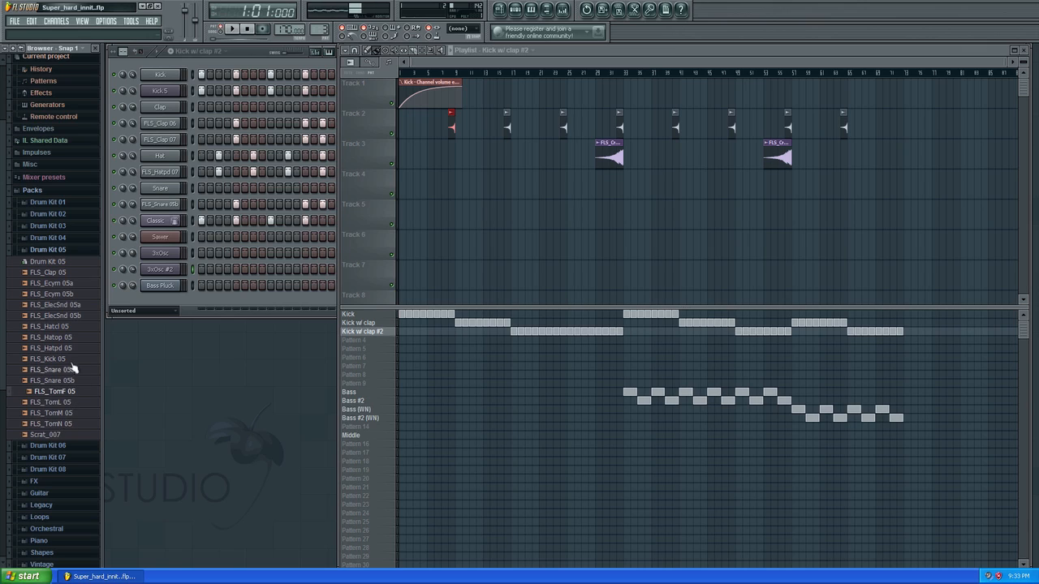
click(70, 307)
click(73, 316)
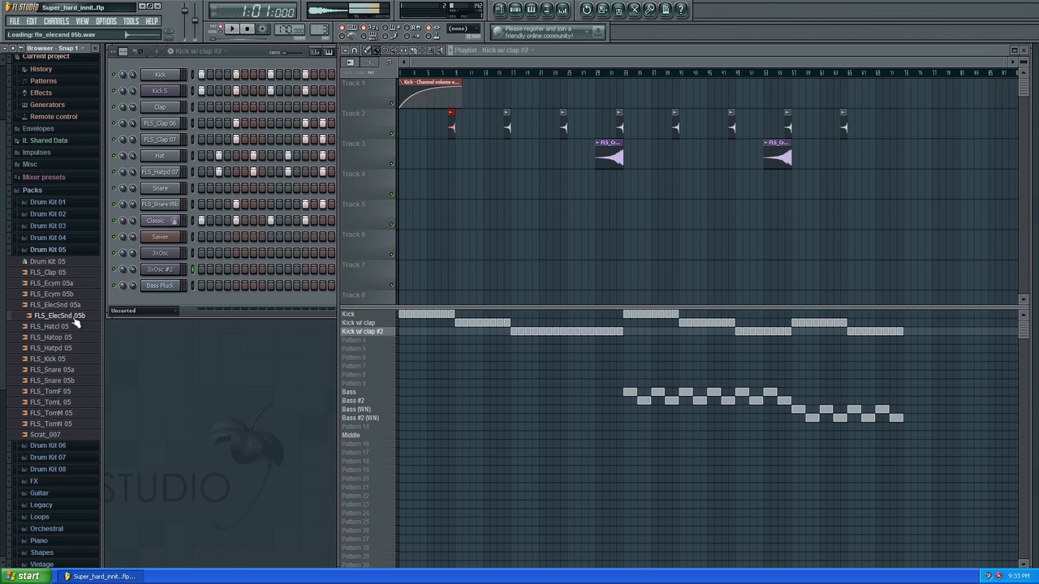
click(70, 295)
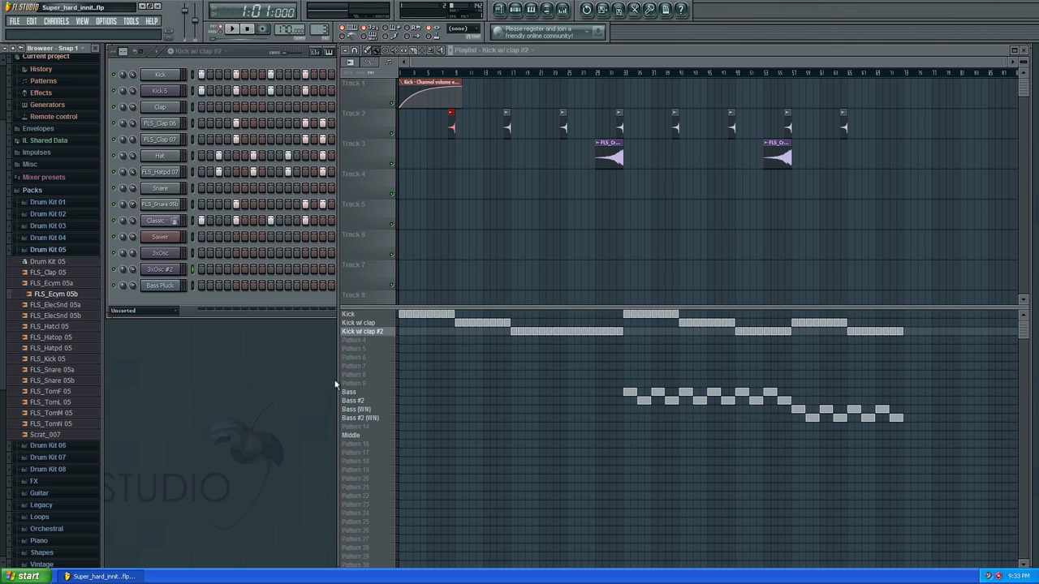
Select the Bass pattern, play the song from around bar 32, jump to around bar 56, and pause playback
click(367, 394)
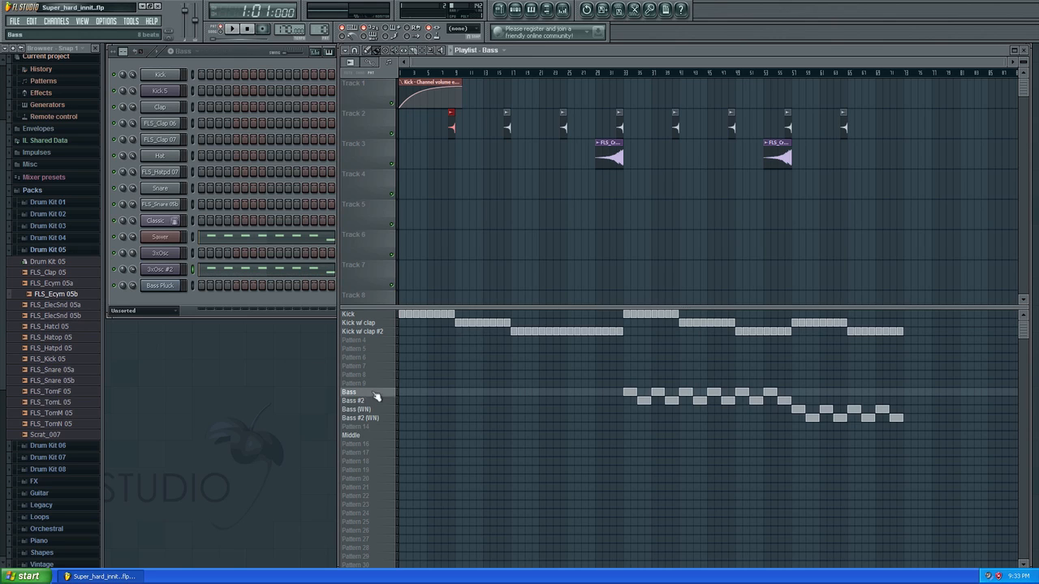
click(626, 72)
key(space)
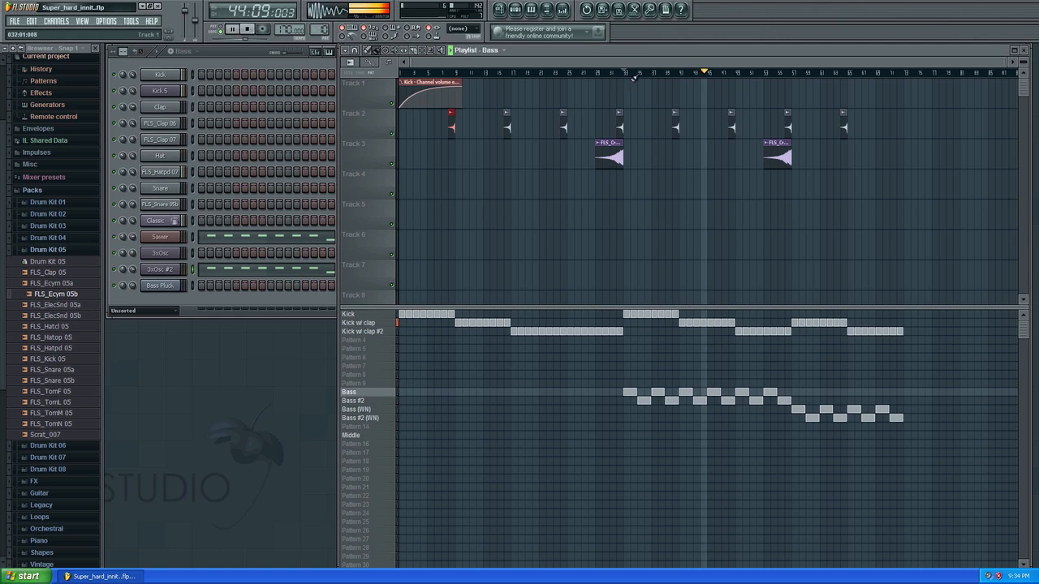
click(790, 72)
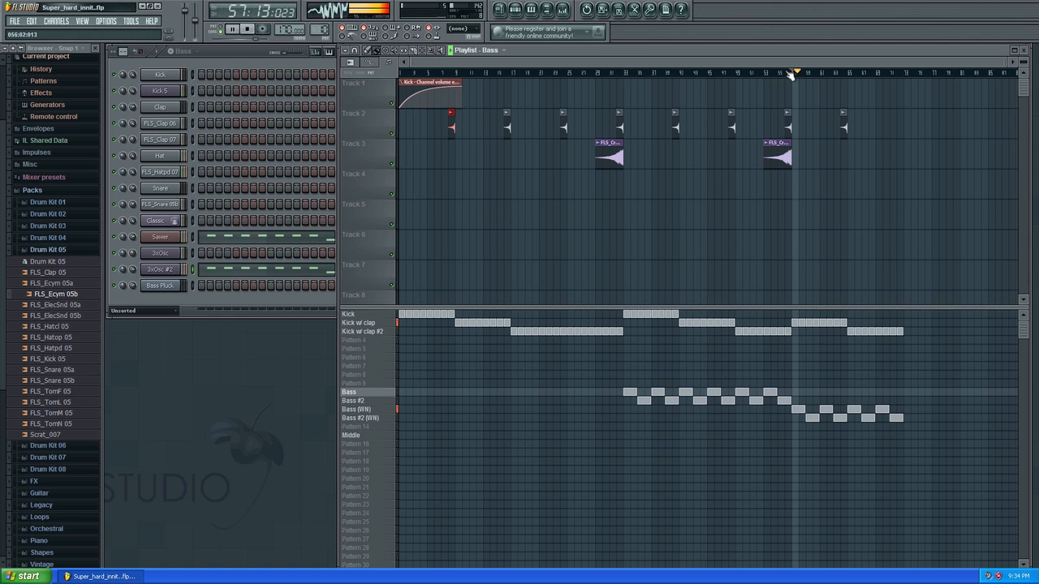
click(233, 29)
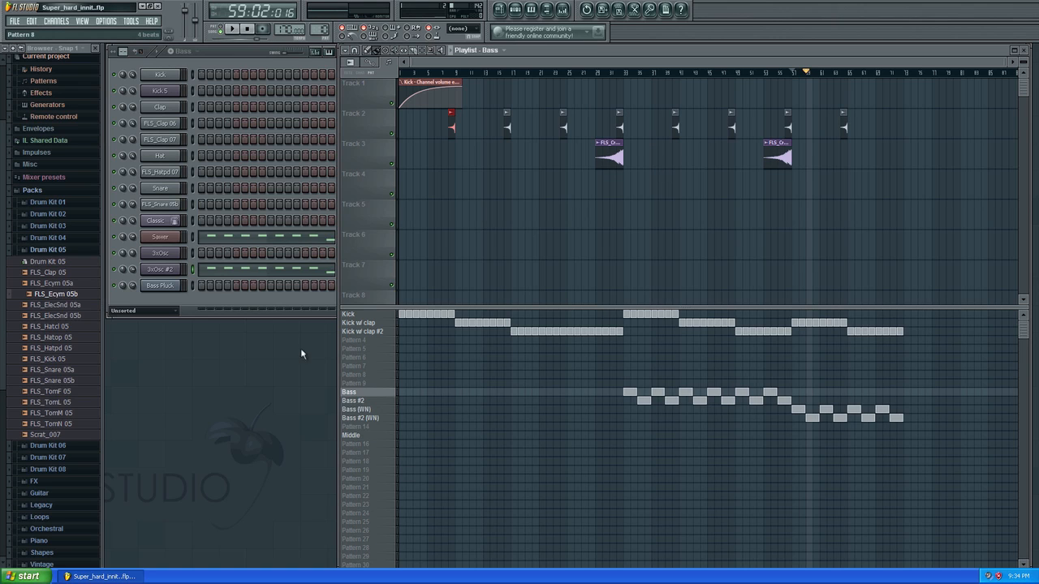
In the Bass (WN) pattern, delete the 3xOsc channel's C5 notes in the second bar and close the piano roll
click(228, 49)
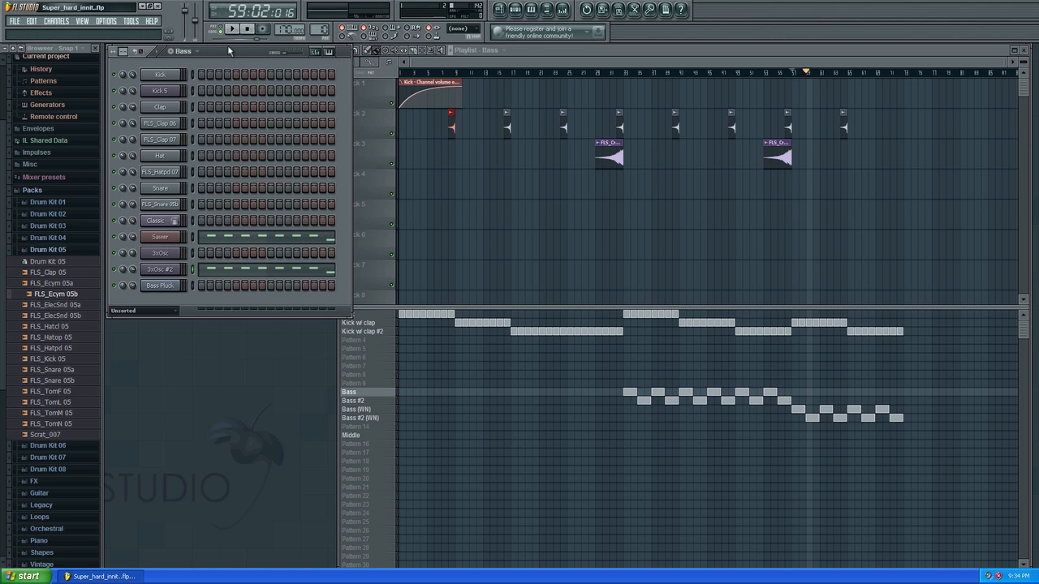
drag(229, 50, 228, 49)
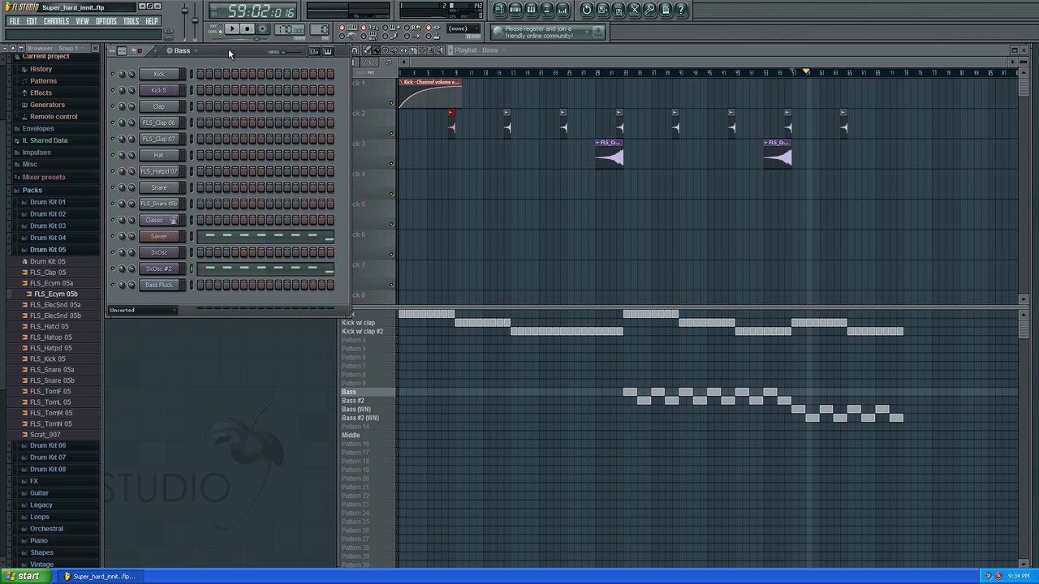
click(383, 412)
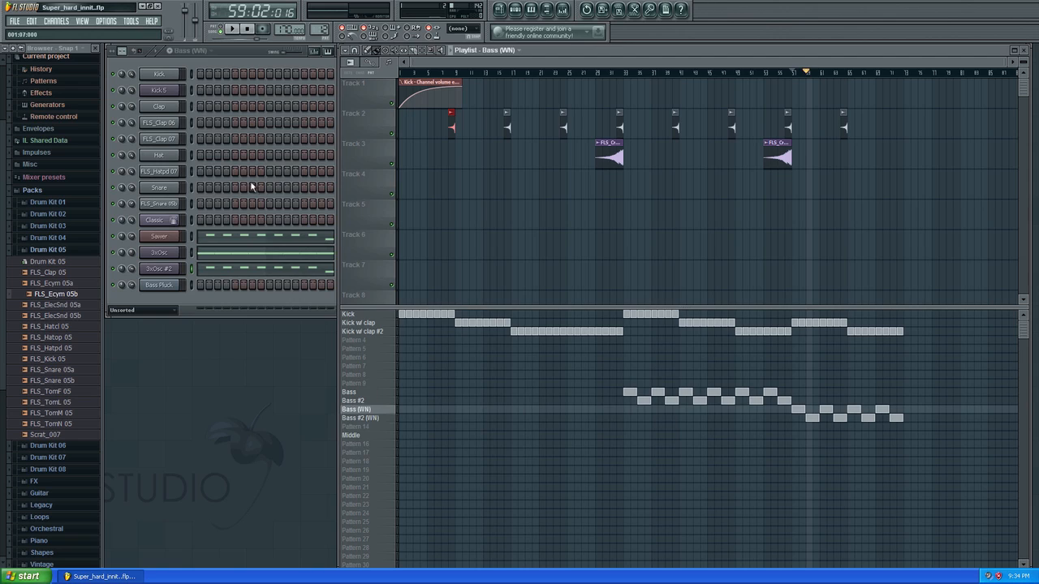
click(294, 254)
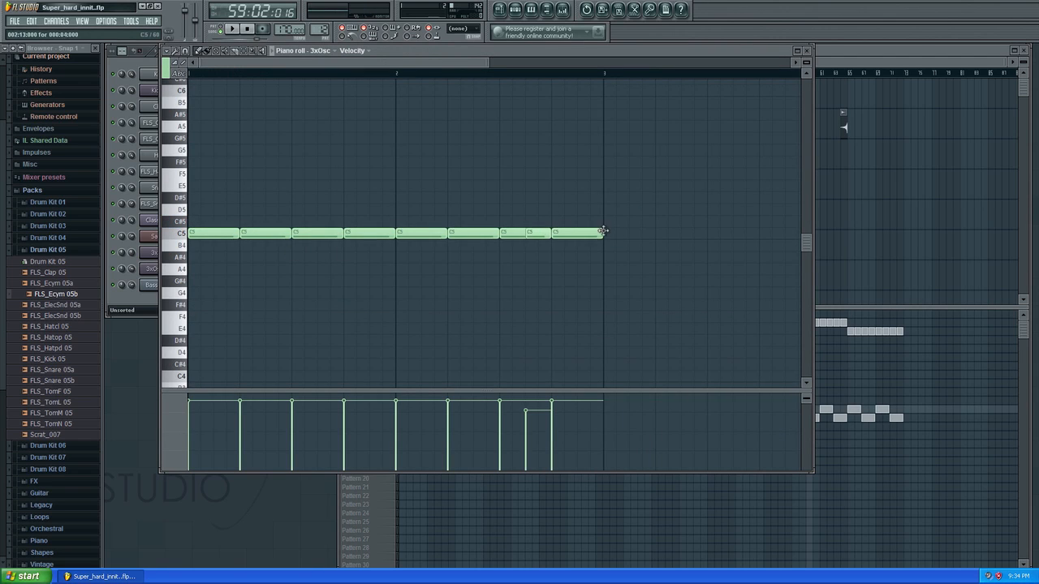
right_click(577, 234)
right_click(525, 234)
right_click(473, 234)
right_click(421, 234)
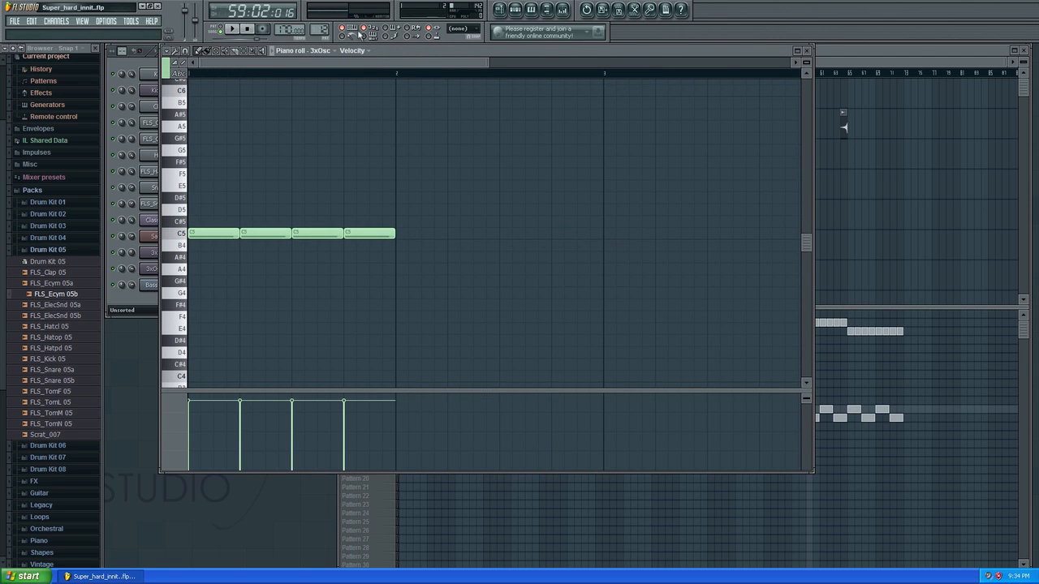
click(806, 50)
In the Bass #2 (WN) pattern, view the Sawer notes and delete the 3xOsc channel's four C5 notes in the second bar
click(386, 417)
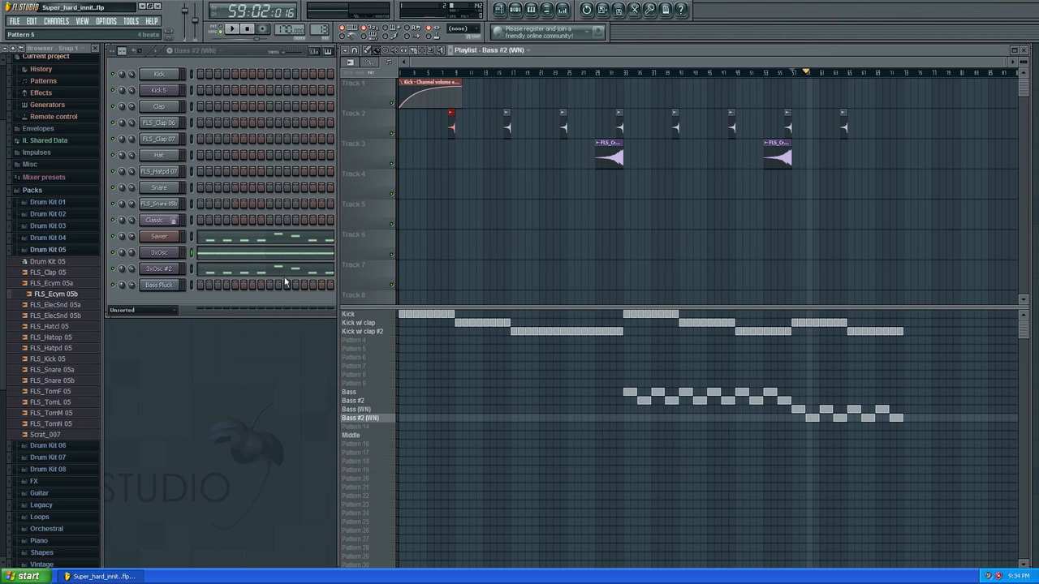
click(284, 244)
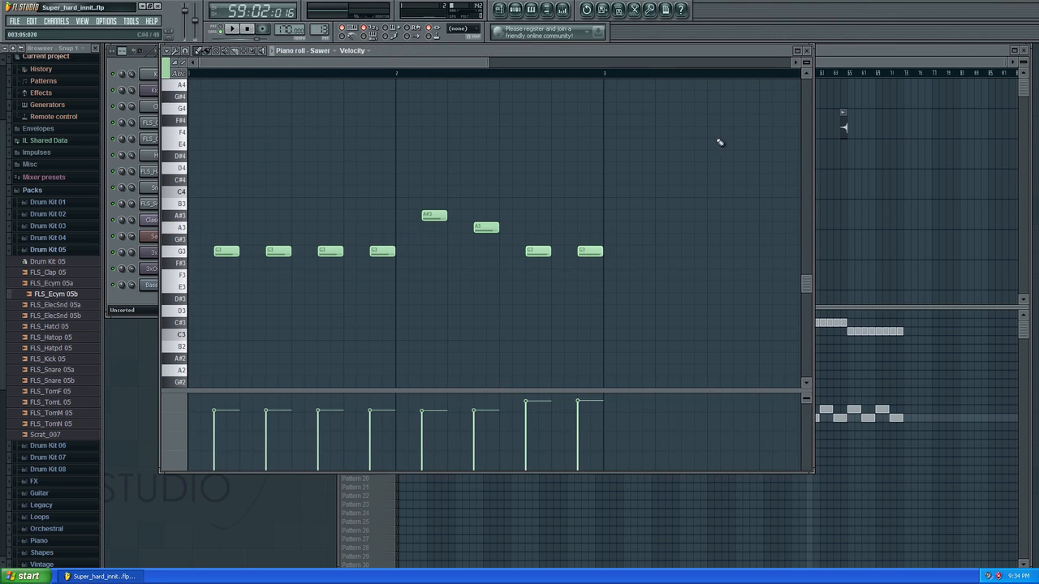
click(806, 50)
click(284, 253)
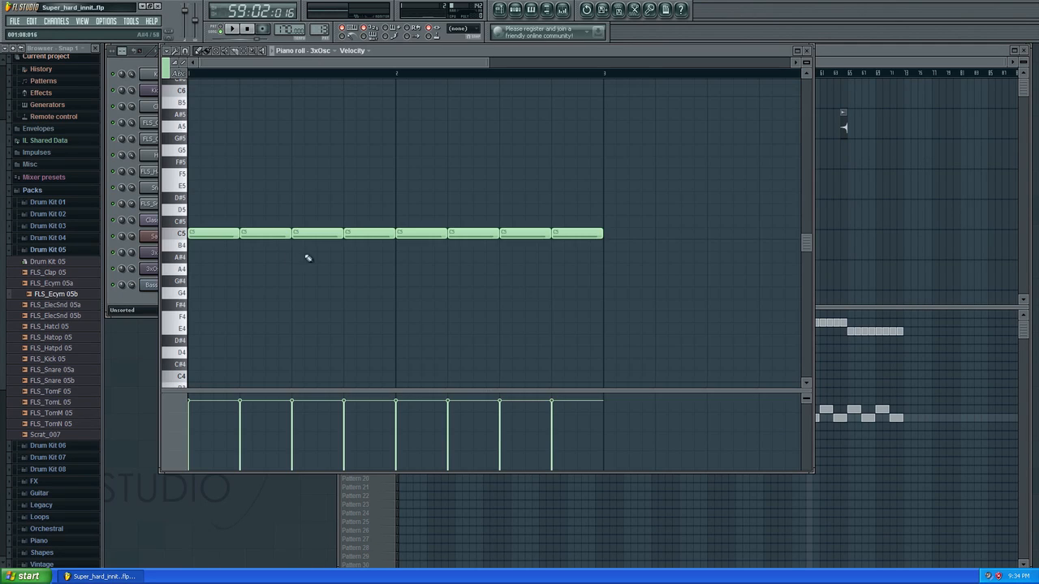
right_click(578, 233)
right_click(526, 234)
right_click(420, 234)
right_click(473, 234)
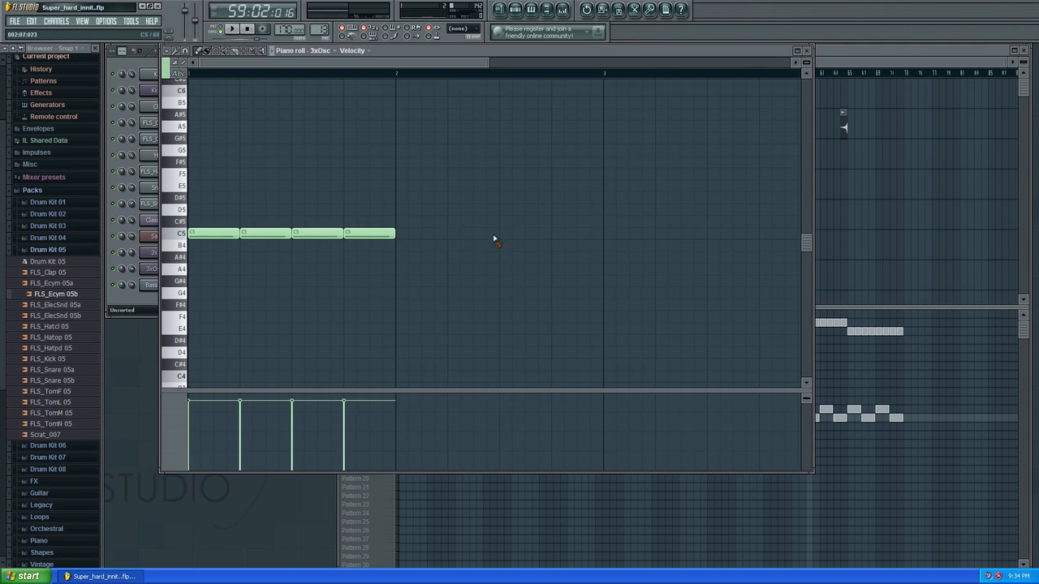
click(806, 50)
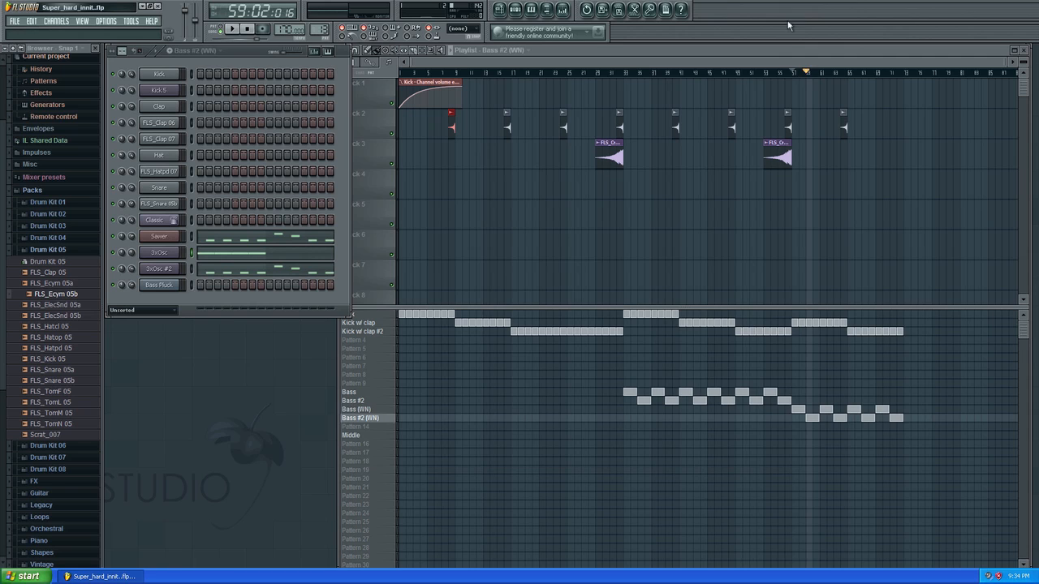
Audition the song from bar 56 with the shortened 3xOsc parts, and stop playback
click(791, 73)
key(space)
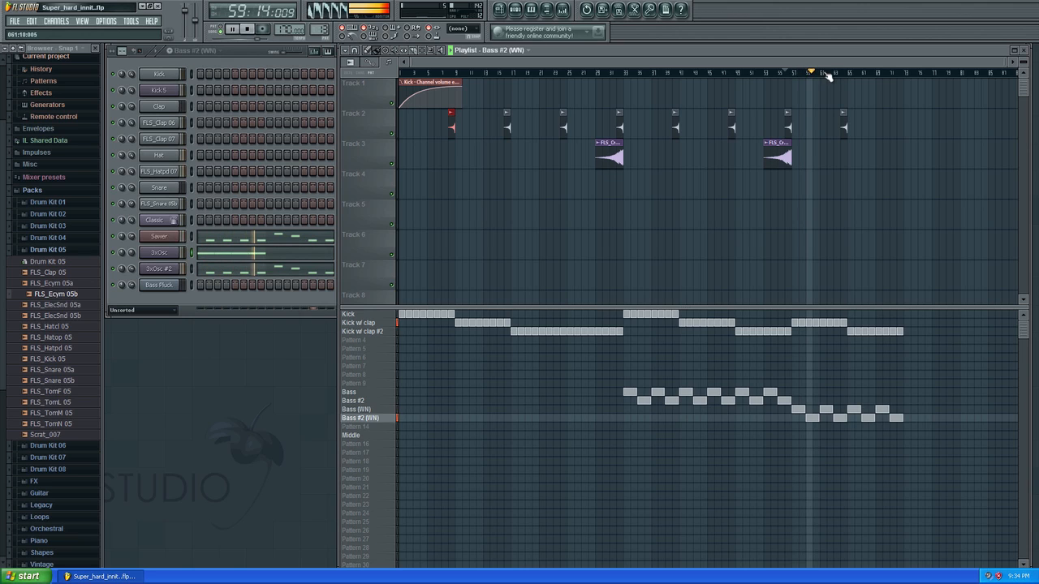
key(space)
Redraw four consecutive C5 notes across the second bar of the 3xOsc channel in the Bass #2 (WN) pattern
click(284, 258)
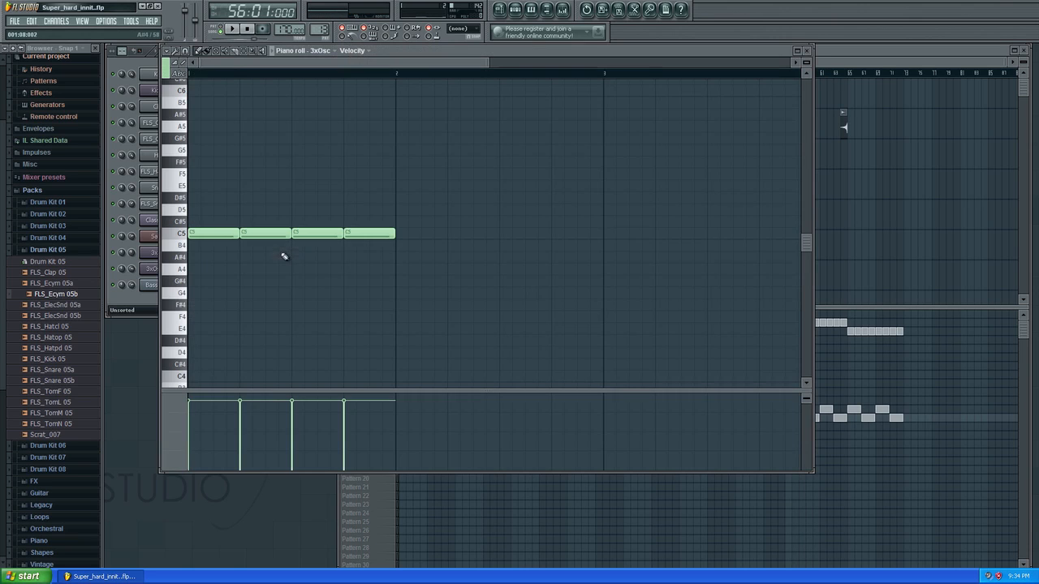
click(400, 234)
drag(422, 233, 525, 233)
click(462, 234)
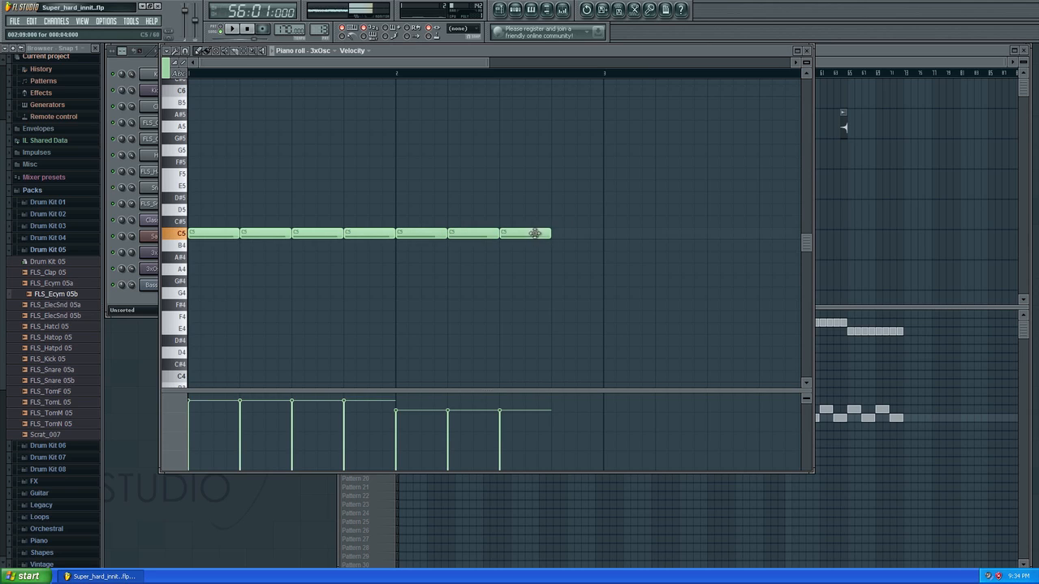
click(560, 234)
click(807, 51)
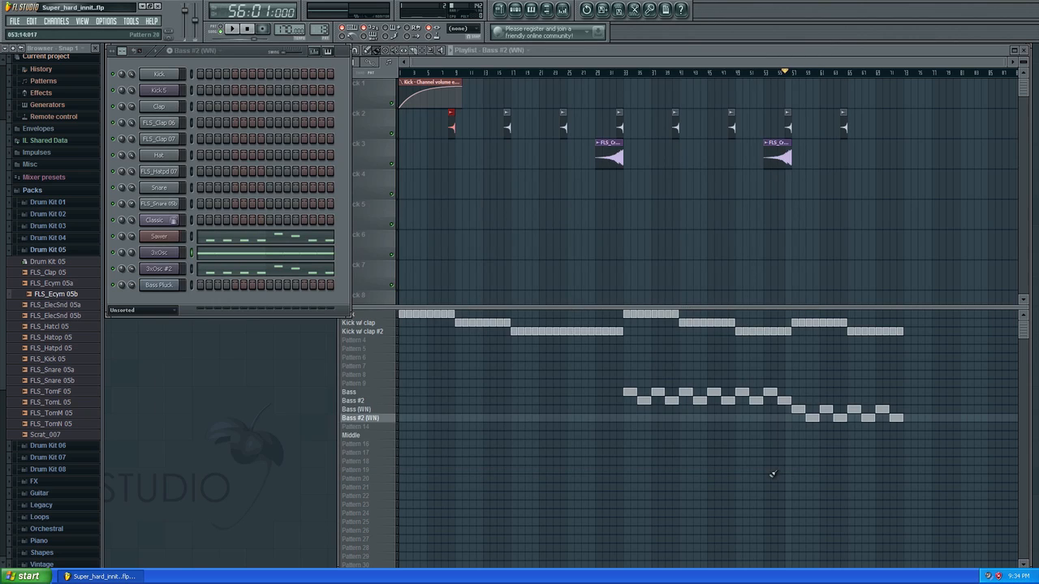
Switch to the Bass (WN) pattern and fill the 3xOsc channel's second bar with four consecutive C5 notes
click(383, 410)
click(295, 254)
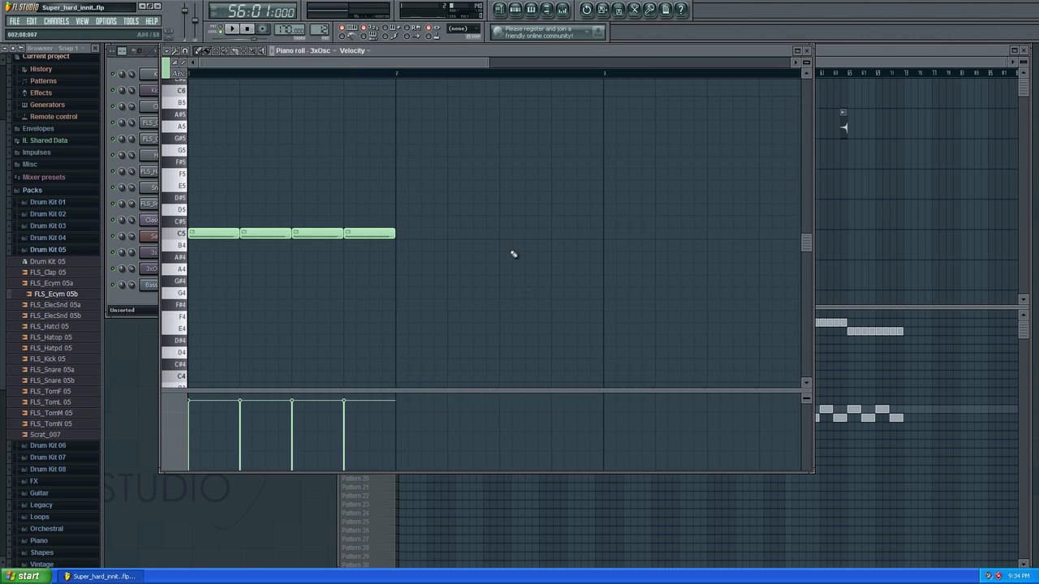
click(399, 234)
click(452, 234)
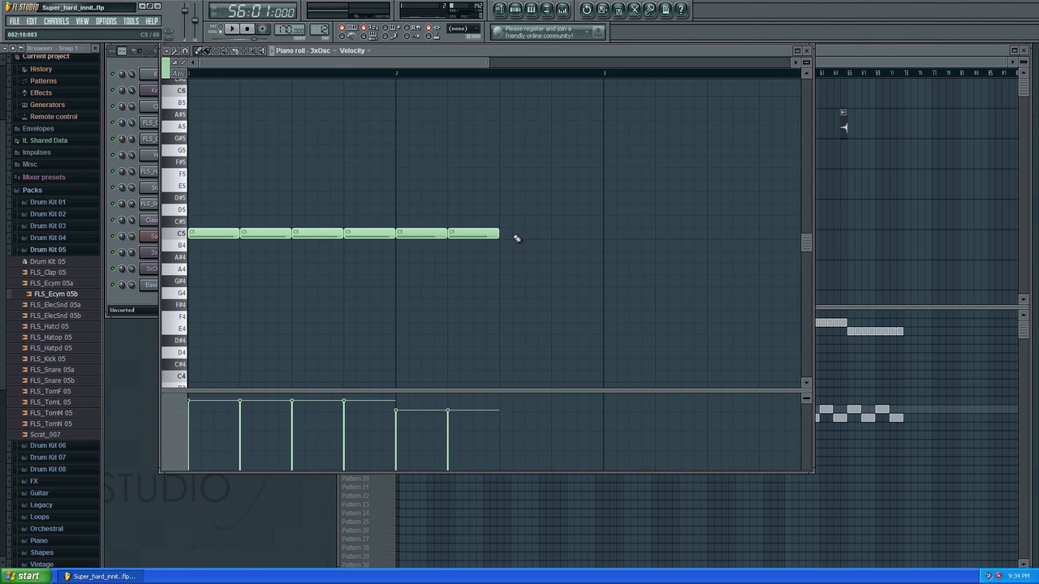
click(515, 233)
click(573, 234)
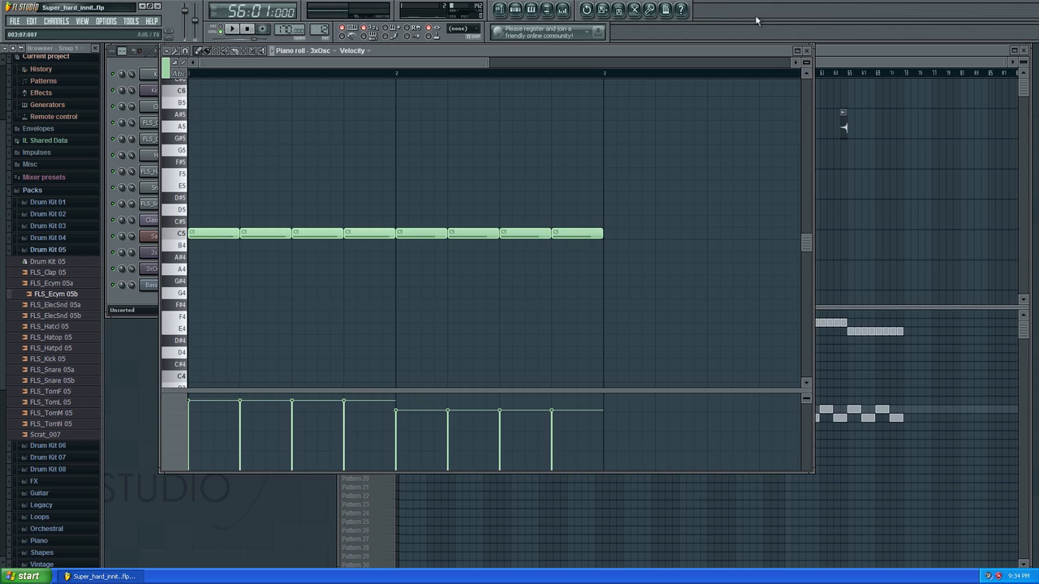
click(808, 52)
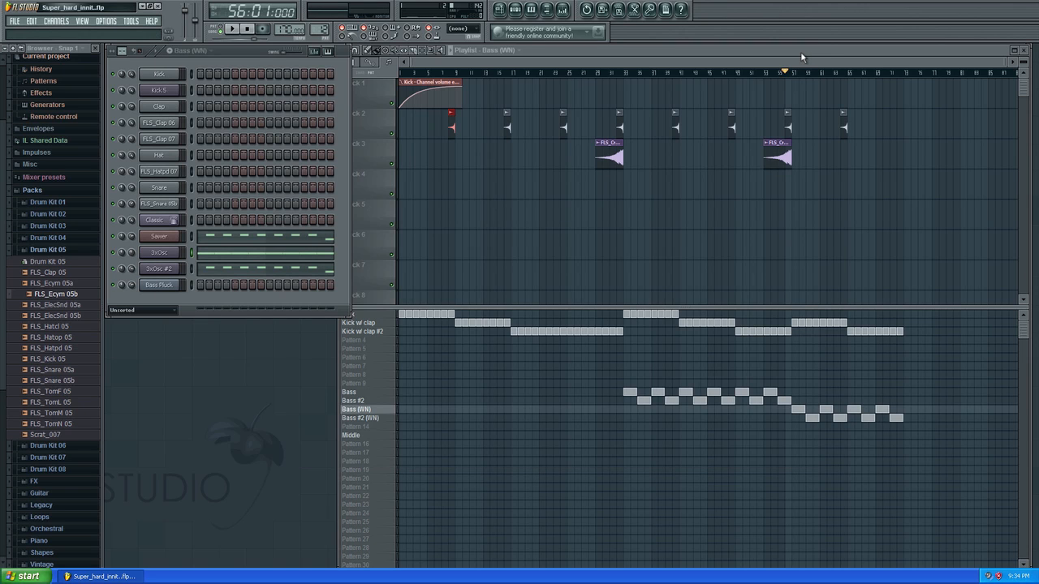
Place the playlist's playback position at bar 54 and select the Middle pattern
click(625, 51)
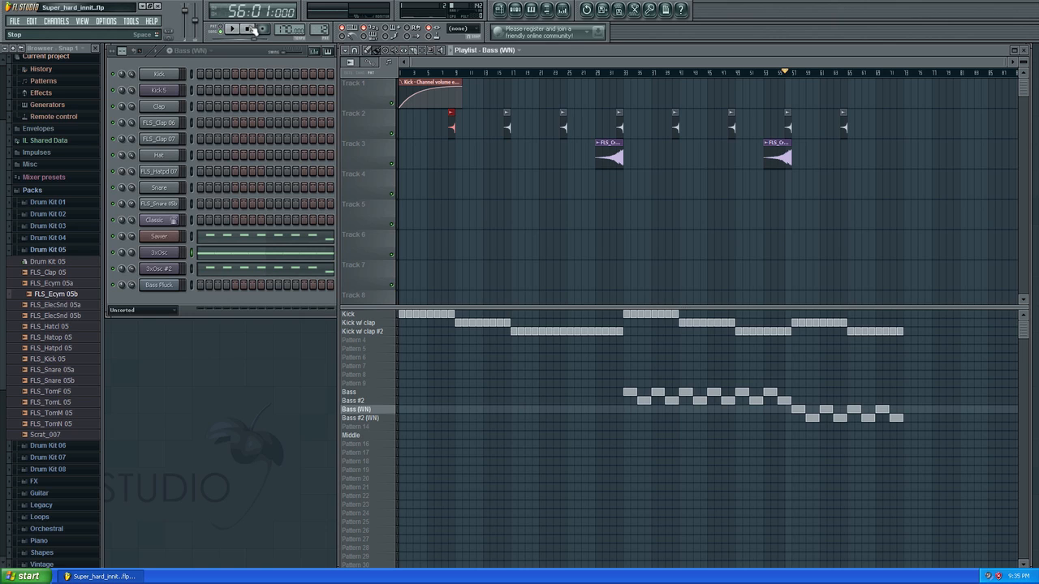
drag(234, 52, 235, 53)
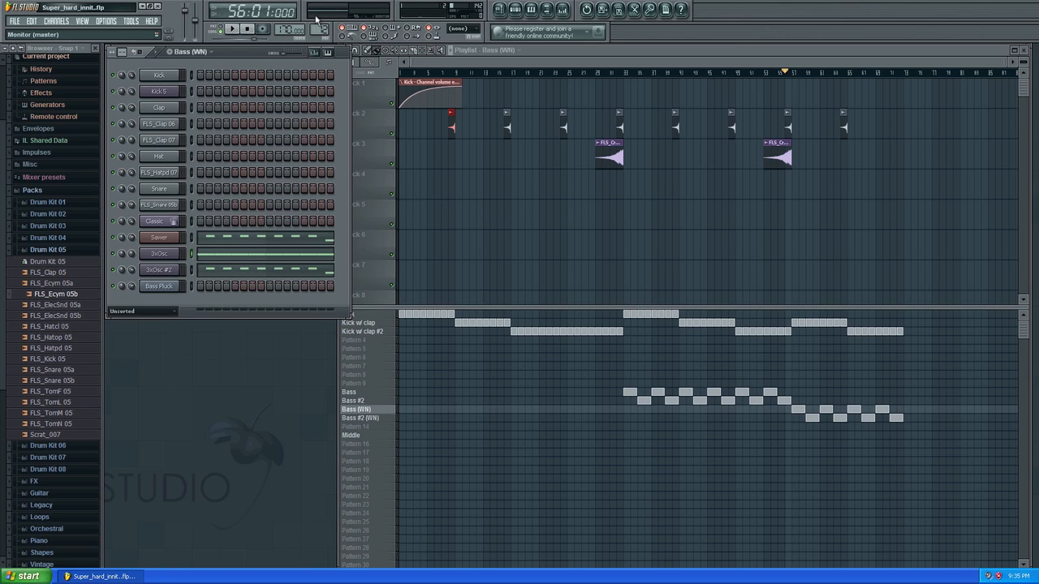
click(797, 74)
click(773, 73)
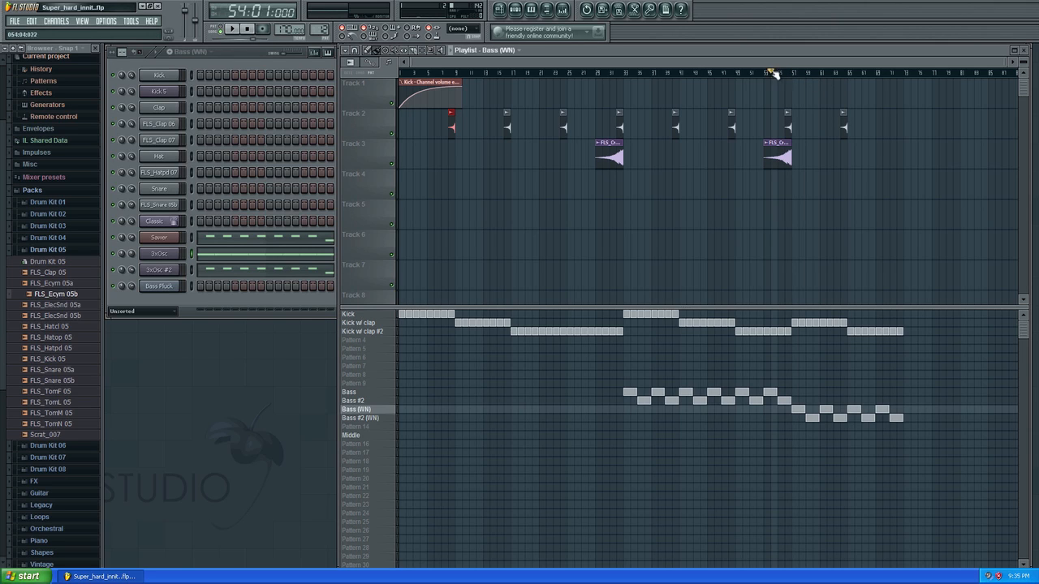
click(376, 436)
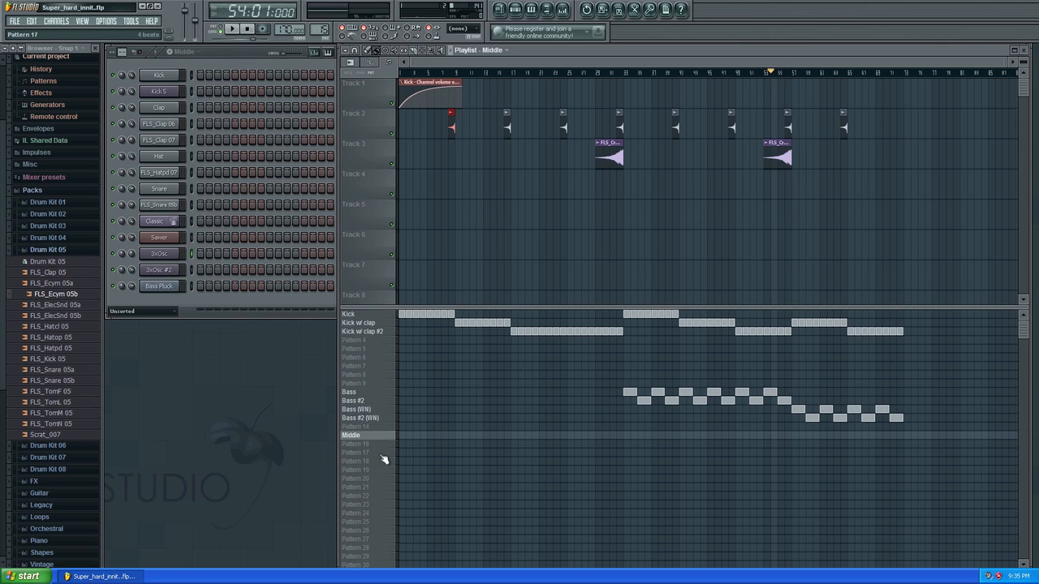